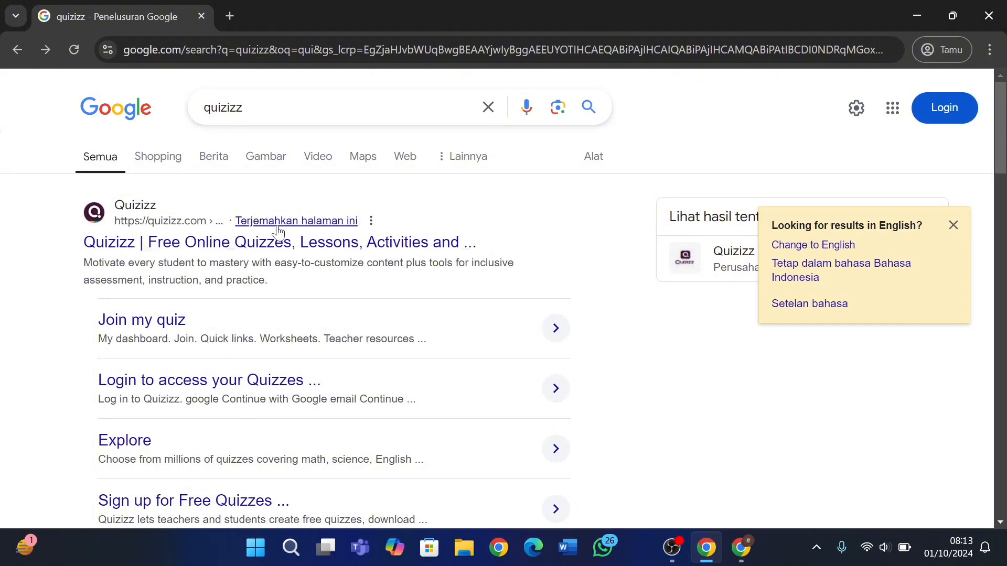
Open the Quizizz website from the Google results for 'quizizz'.
left_click(271, 242)
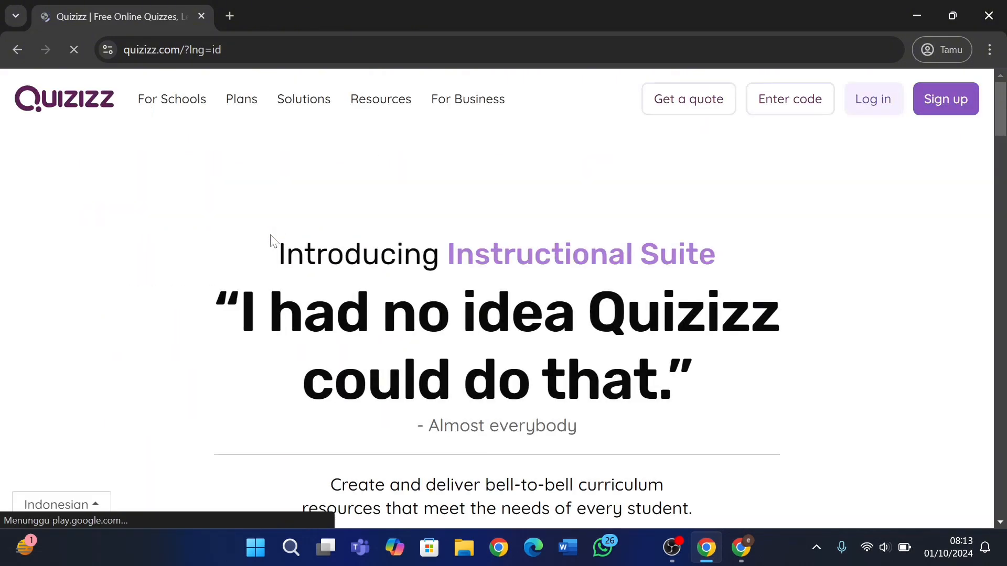
Go to Quizizz login, dismiss the translation offer, and choose Continue with Google.
left_click(881, 112)
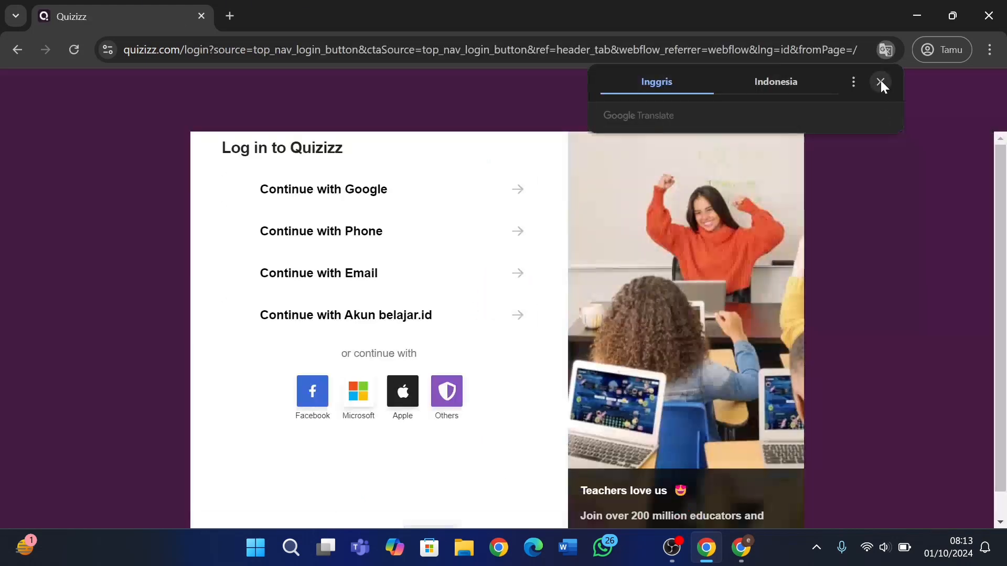
left_click(881, 82)
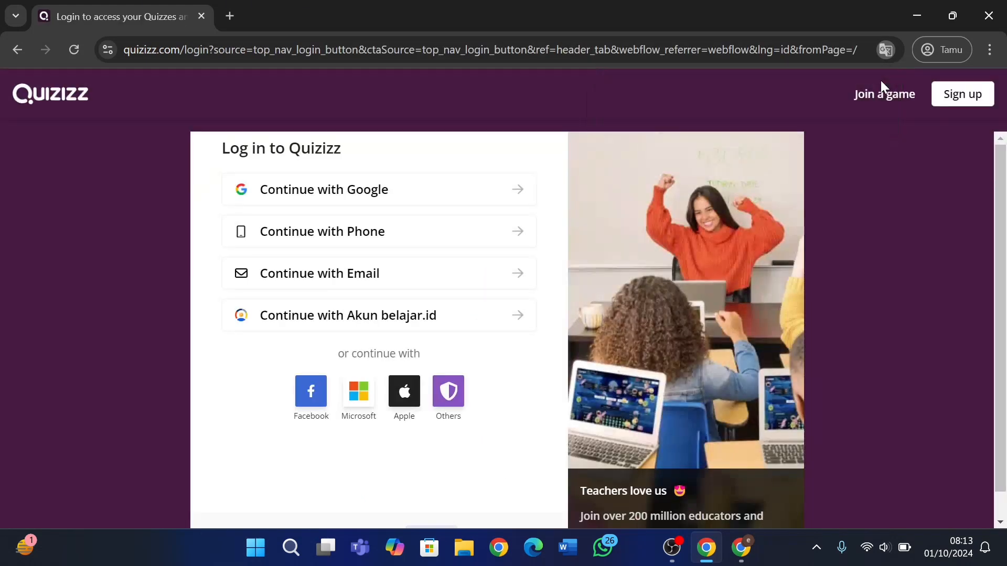
left_click(478, 190)
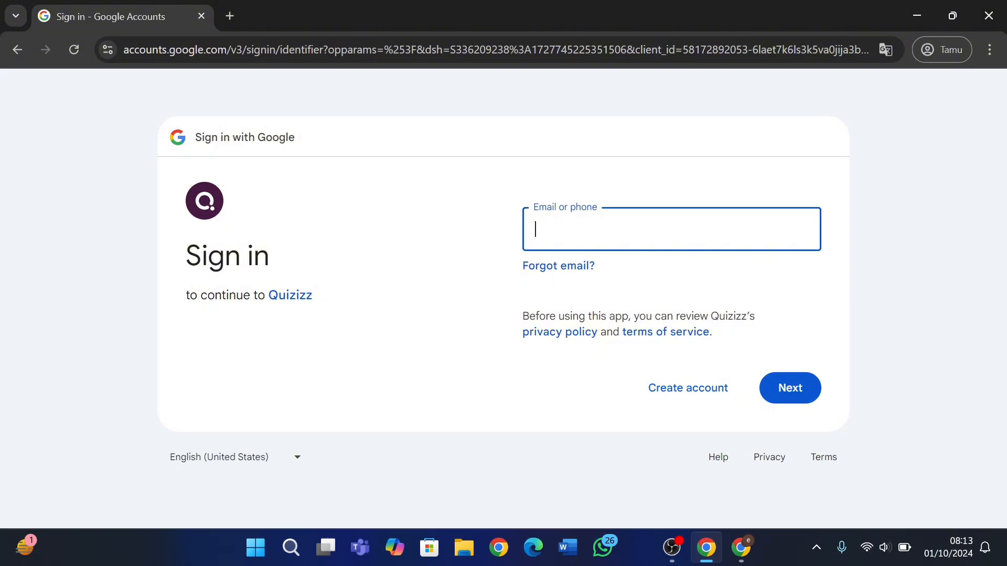
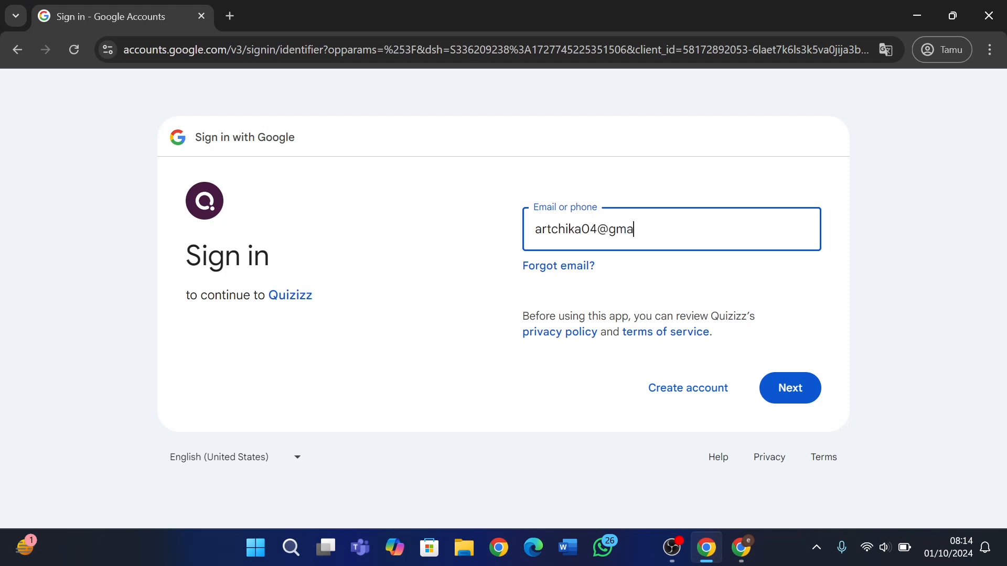
Sign in with the Google account's e-mail and password and allow Quizizz access.
left_click(801, 388)
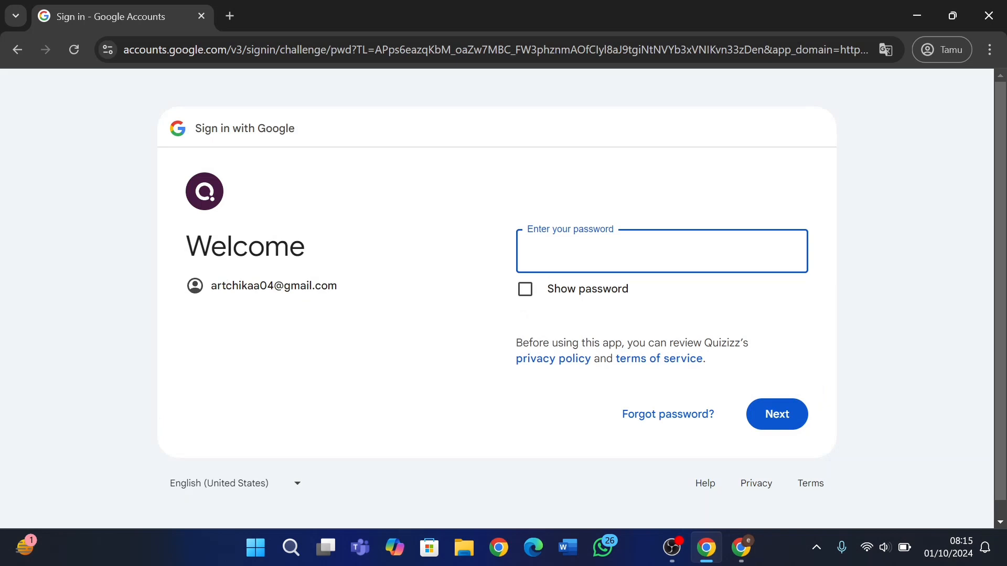
type("••••••••")
left_click(775, 412)
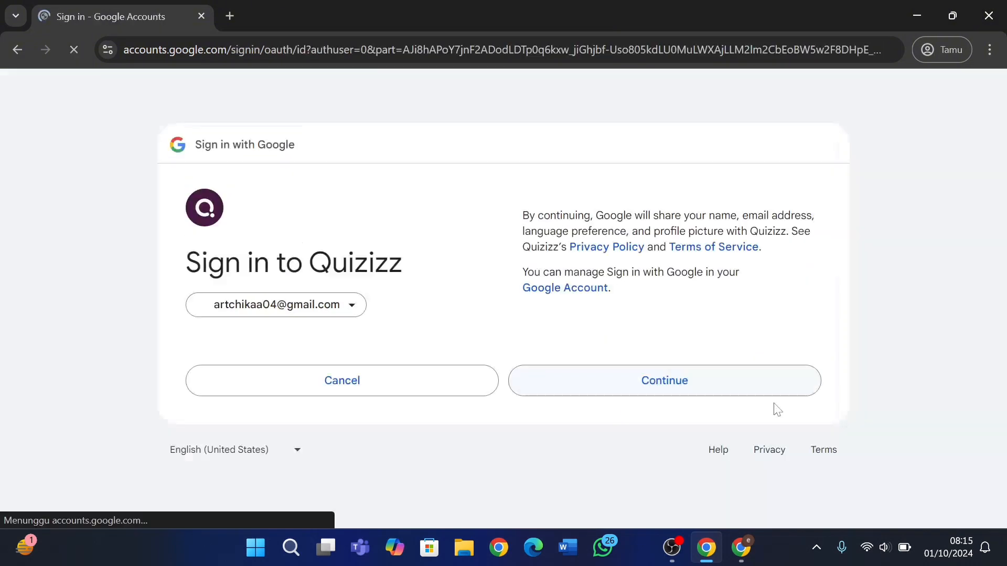
left_click(723, 389)
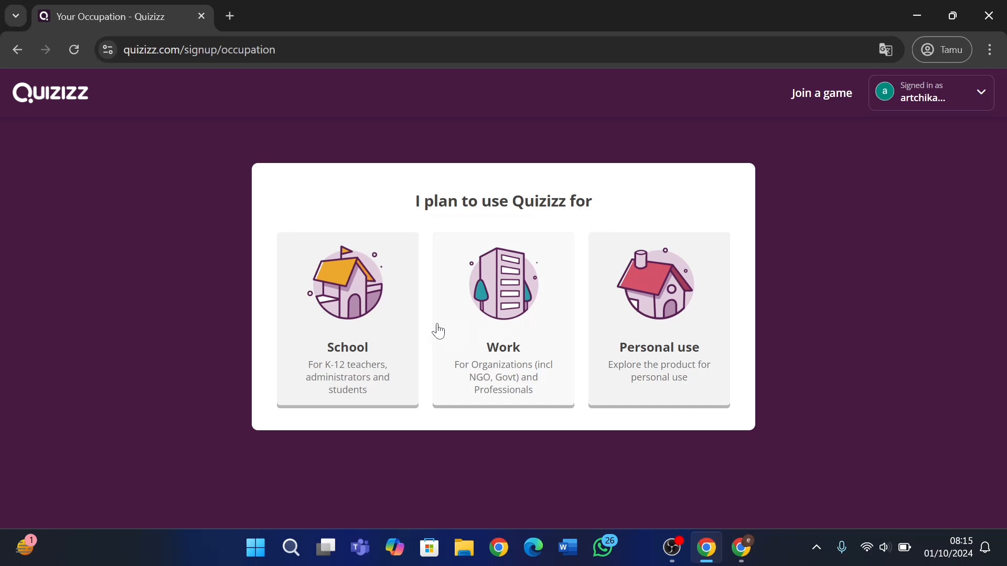
Set the account's use to School and the role to teacher.
left_click(339, 312)
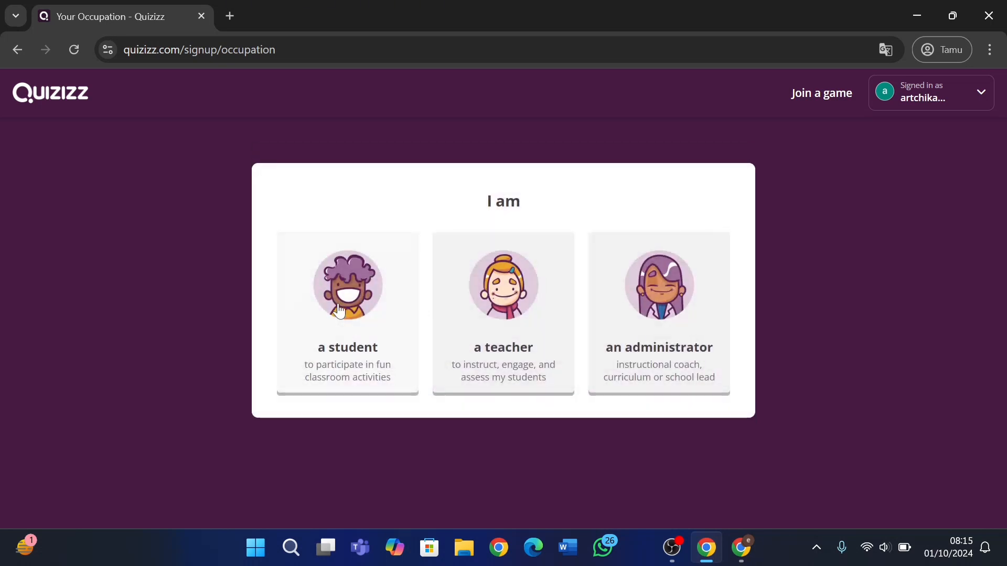
left_click(517, 313)
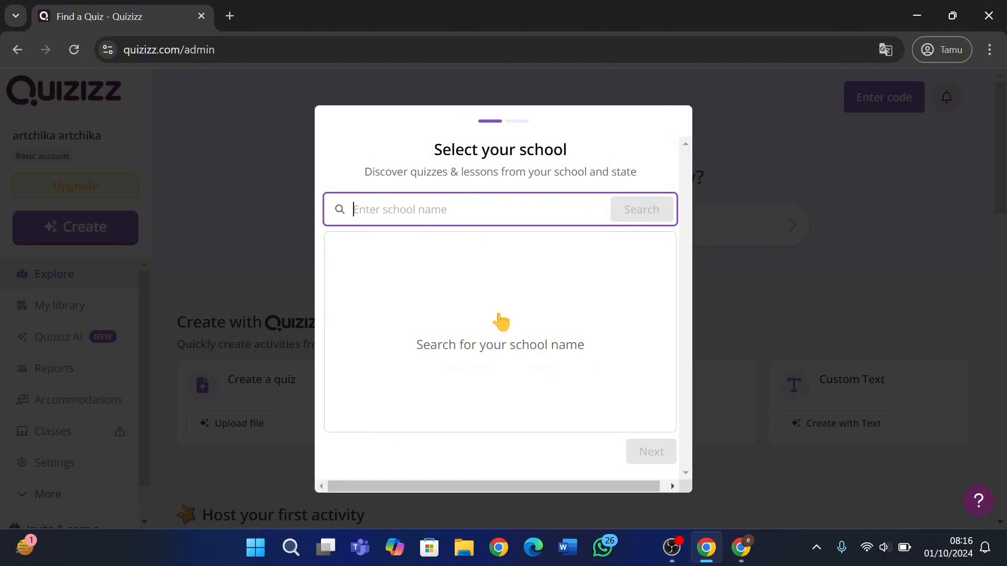
Search for the school 'SD K Sumber' and, finding none, start adding it.
type("SD ")
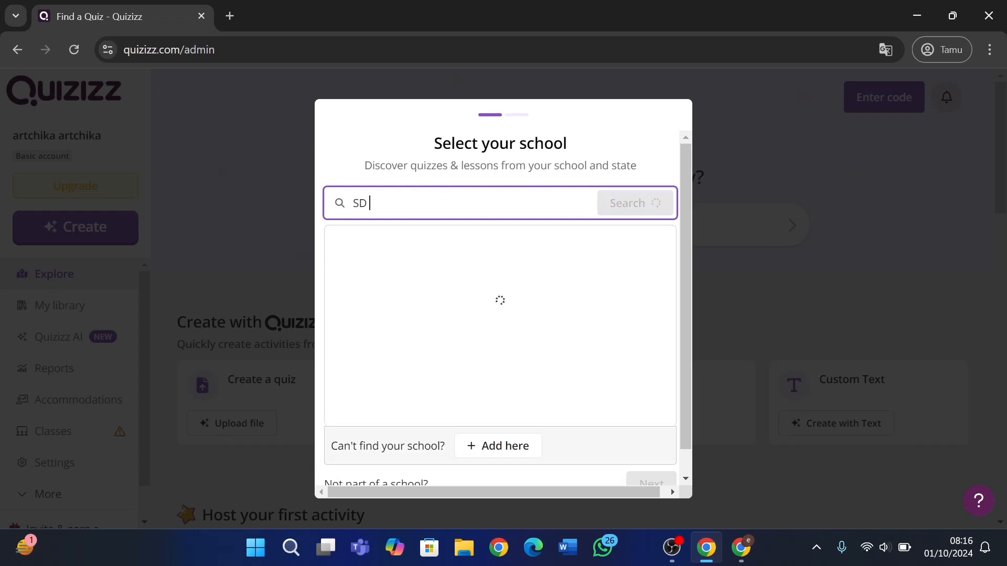
type("K")
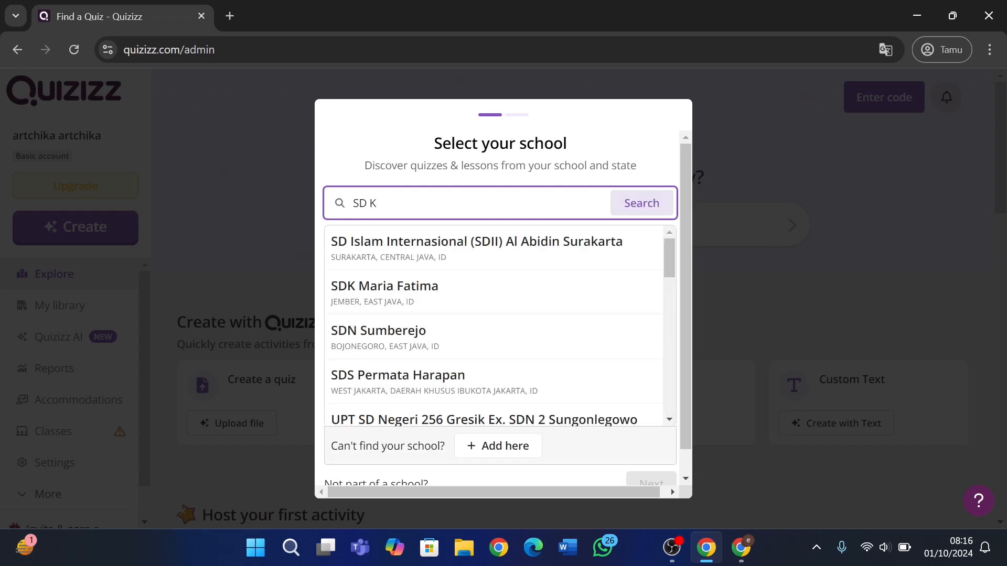
type(" S")
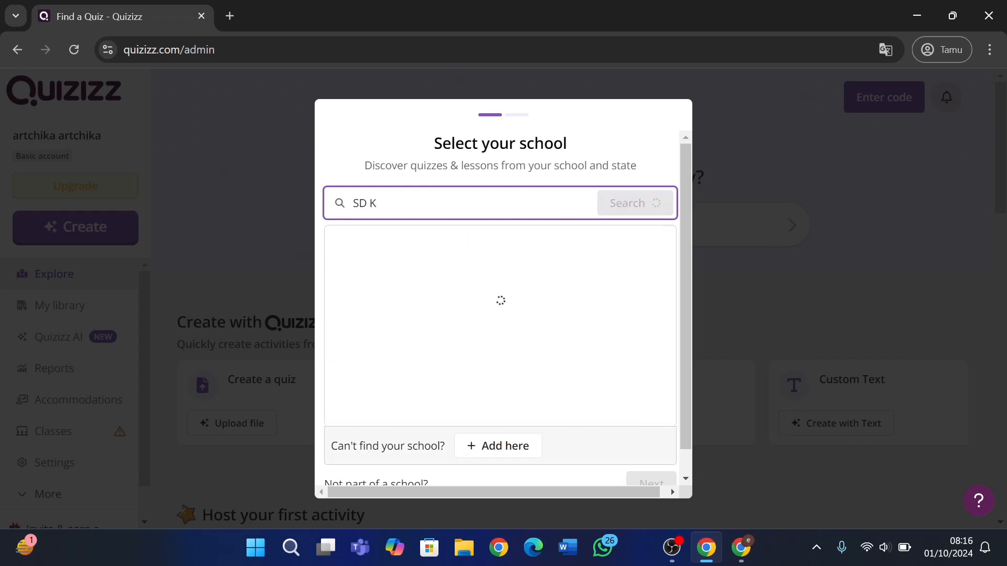
type("umber")
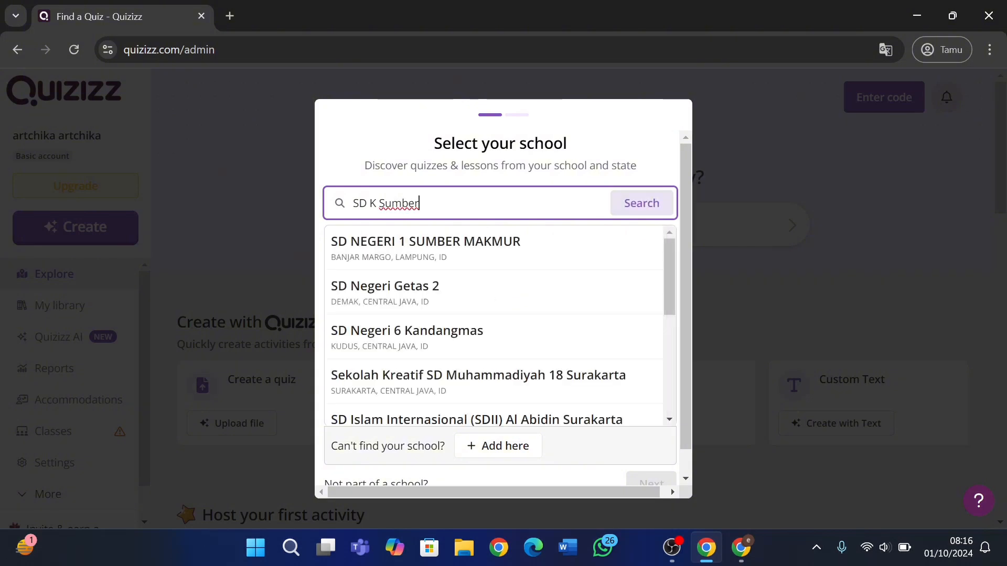
left_click(638, 204)
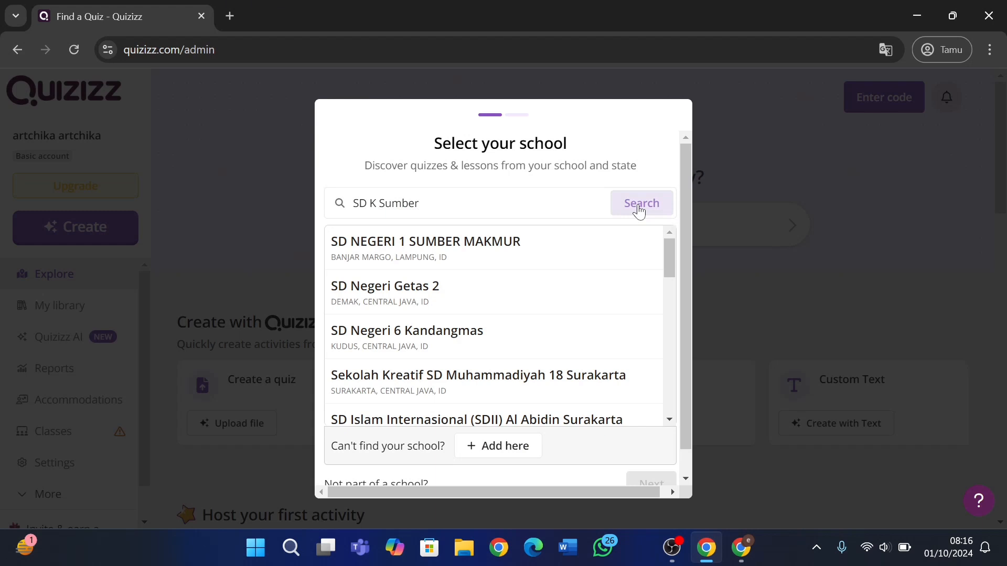
left_click(495, 452)
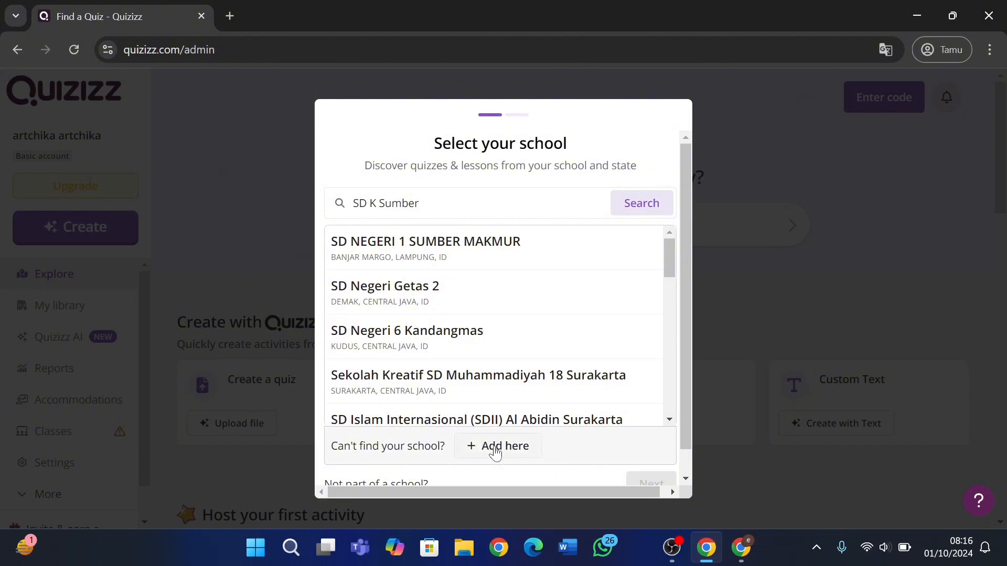
Add school 'SD K Sumber' with state Indonesia and city Yogyakarta, then continue.
left_click(402, 235)
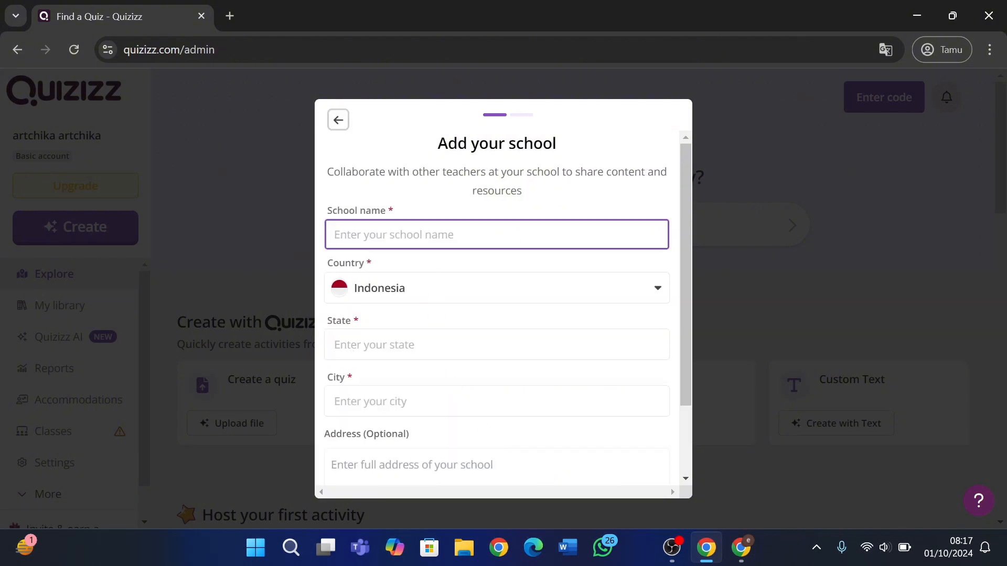
type("SD K")
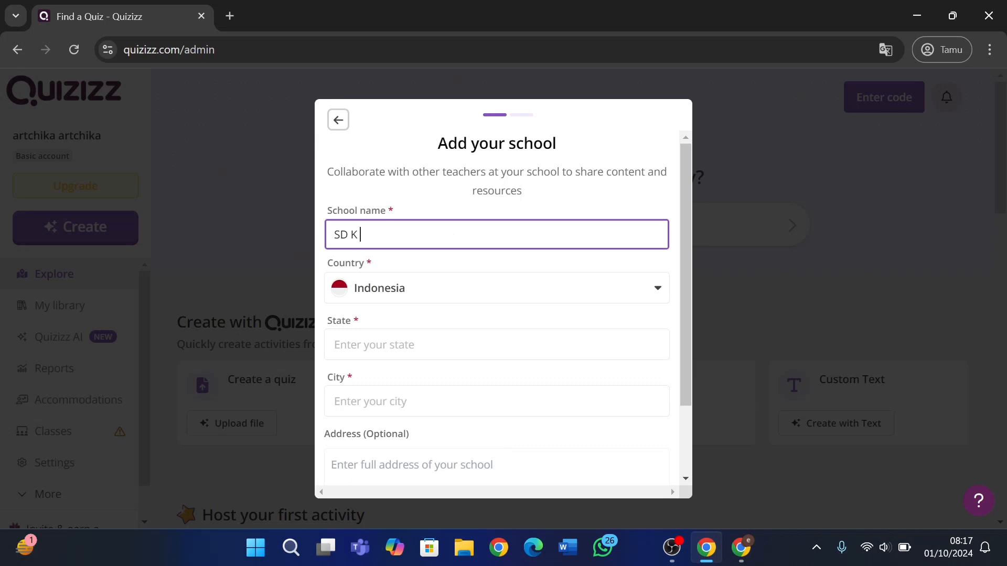
type(" Sumber")
left_click(335, 345)
type("I")
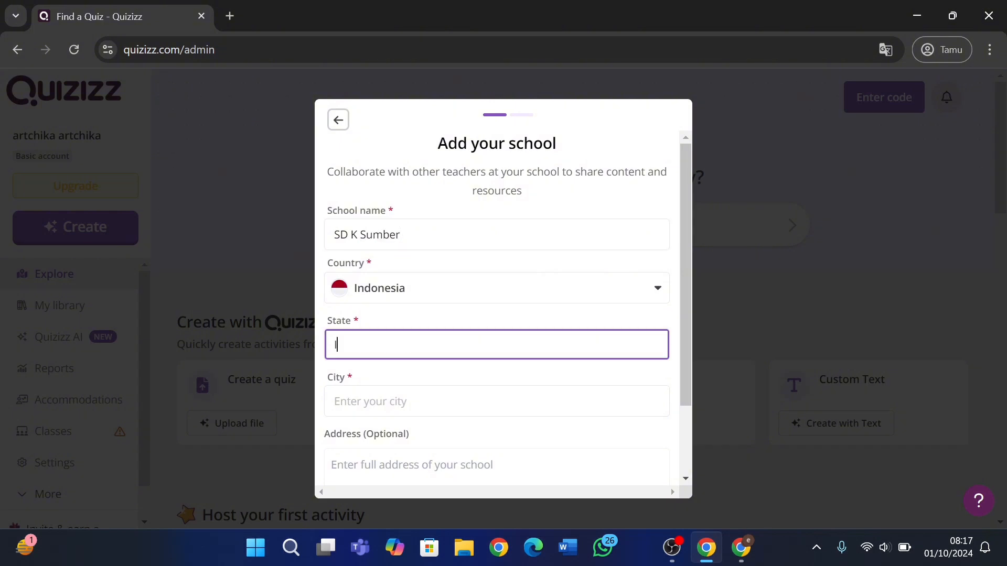
type("ndonesia")
left_click(335, 401)
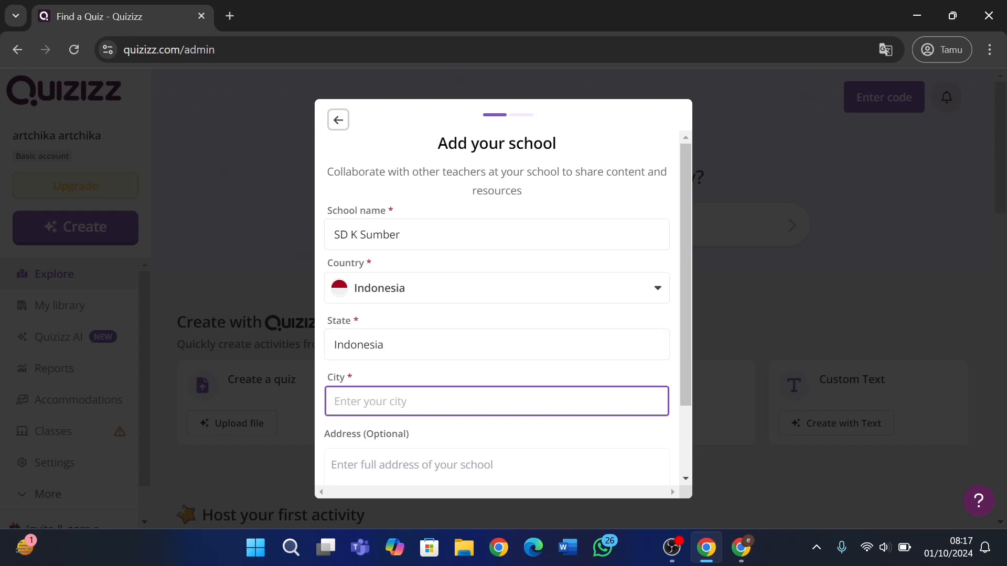
type("Yogyakarta")
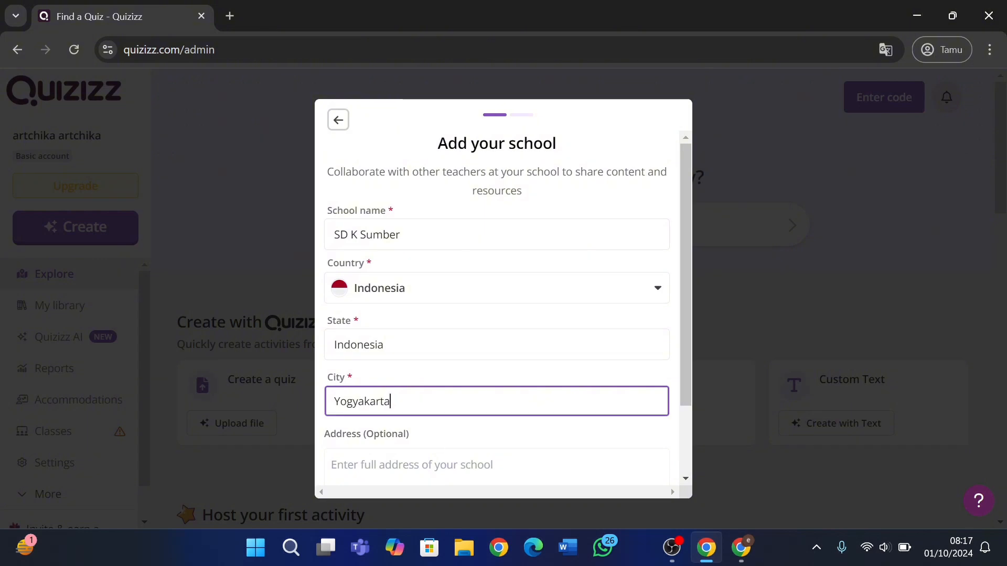
scroll(456, 466, "down", 2)
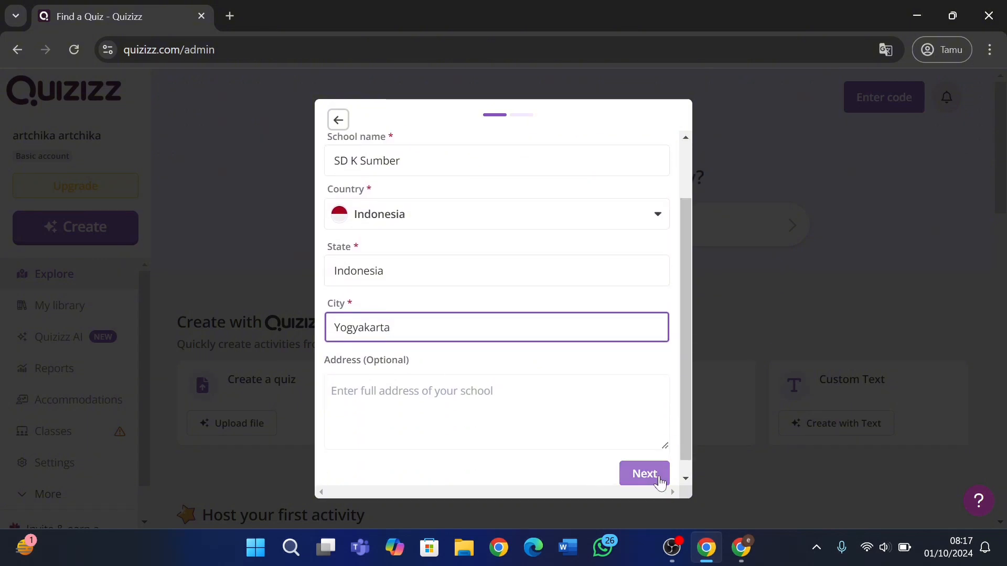
left_click(659, 479)
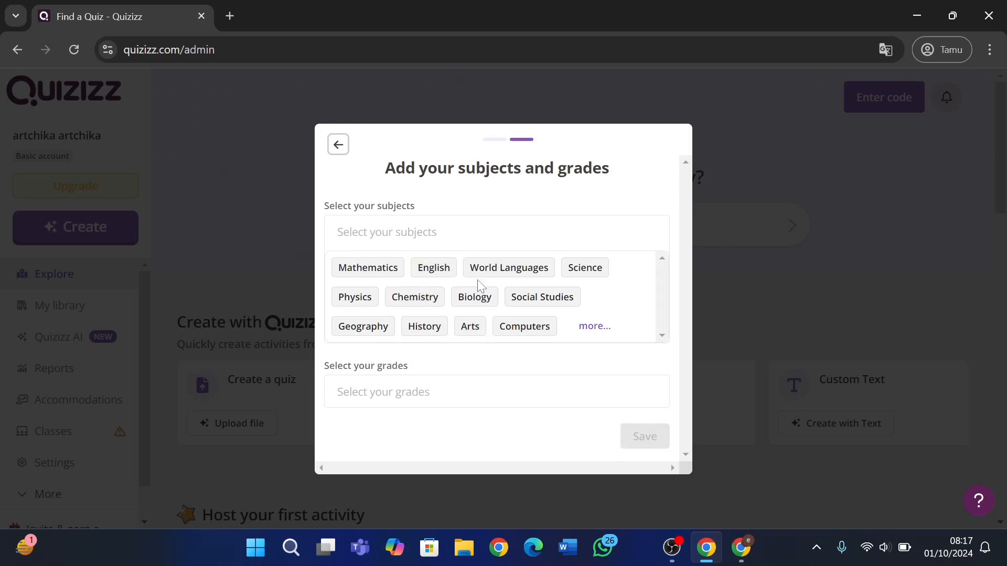
Save Biology as the subject and 2nd as the grade in the profile.
left_click(475, 298)
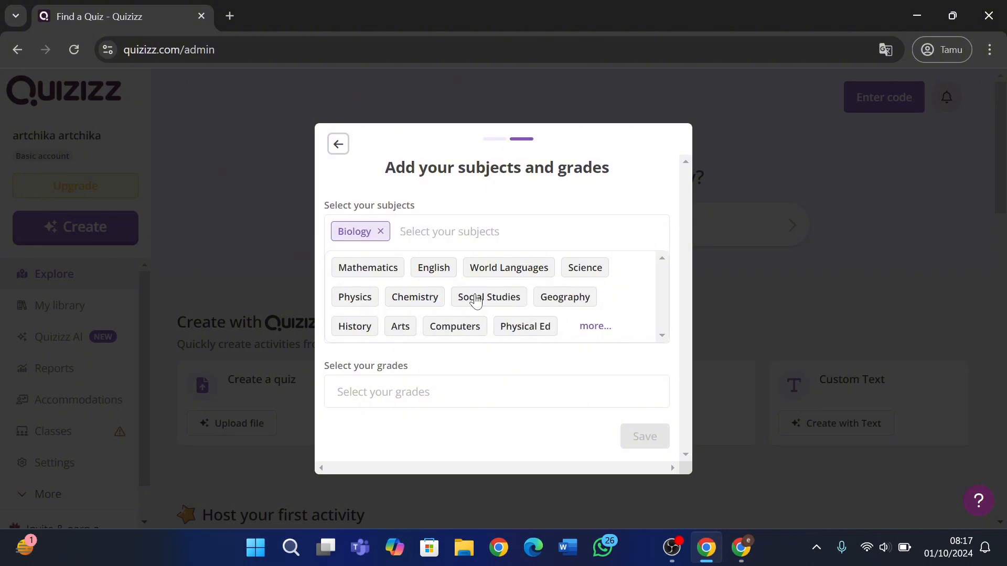
left_click(558, 402)
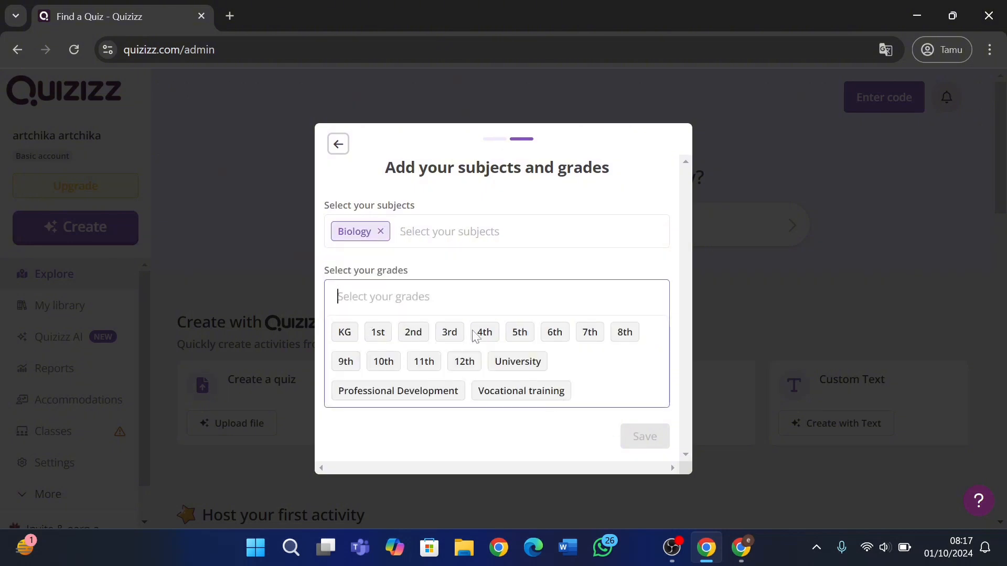
left_click(412, 338)
left_click(636, 437)
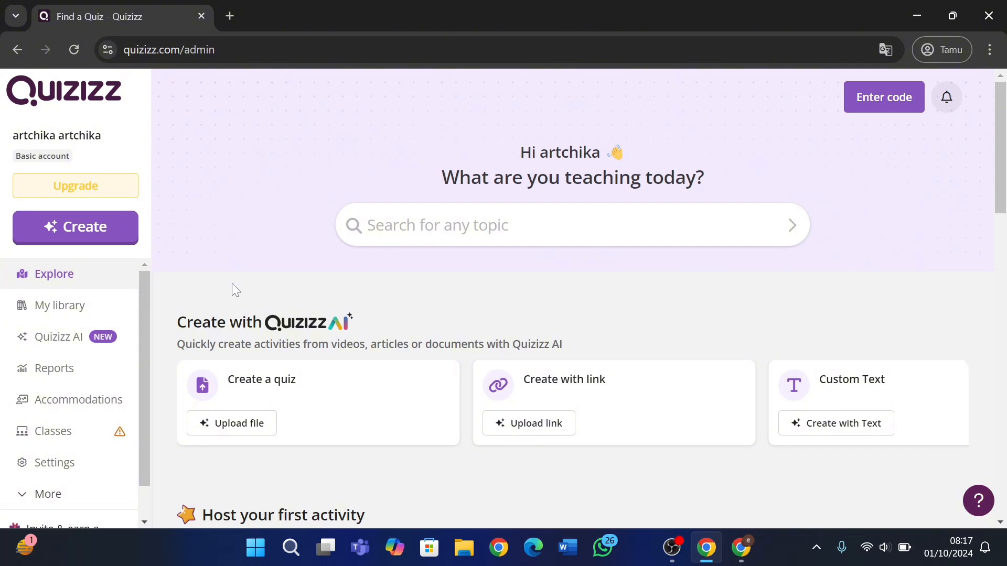
Start creating a new activity from the sidebar's Create button.
left_click(113, 243)
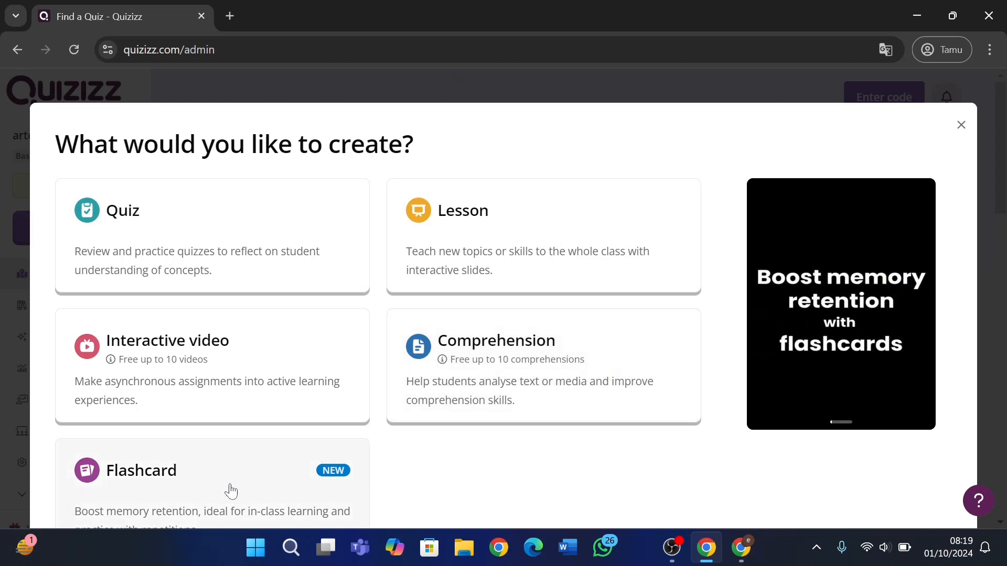
Choose Quiz and build it from scratch.
left_click(228, 215)
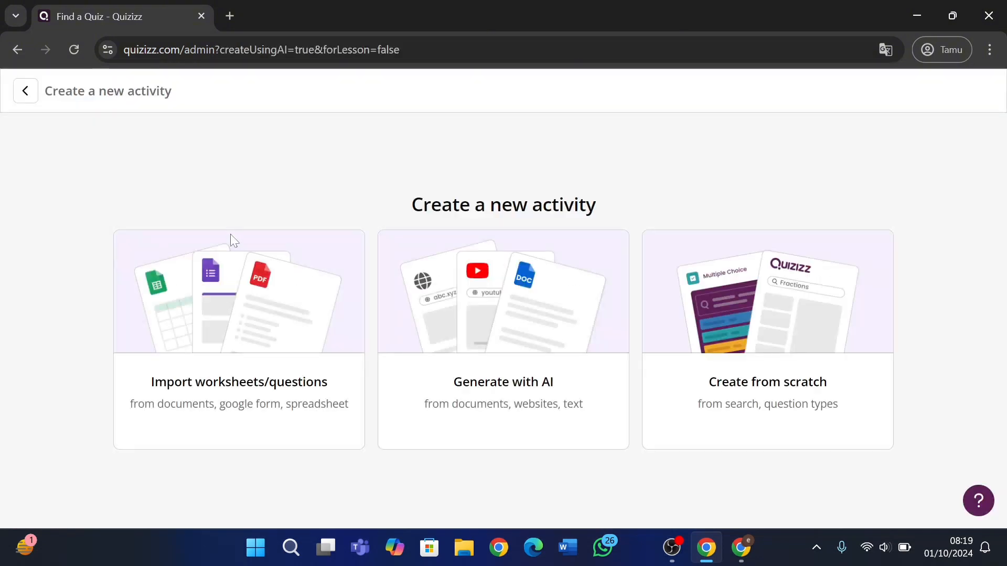
left_click(699, 303)
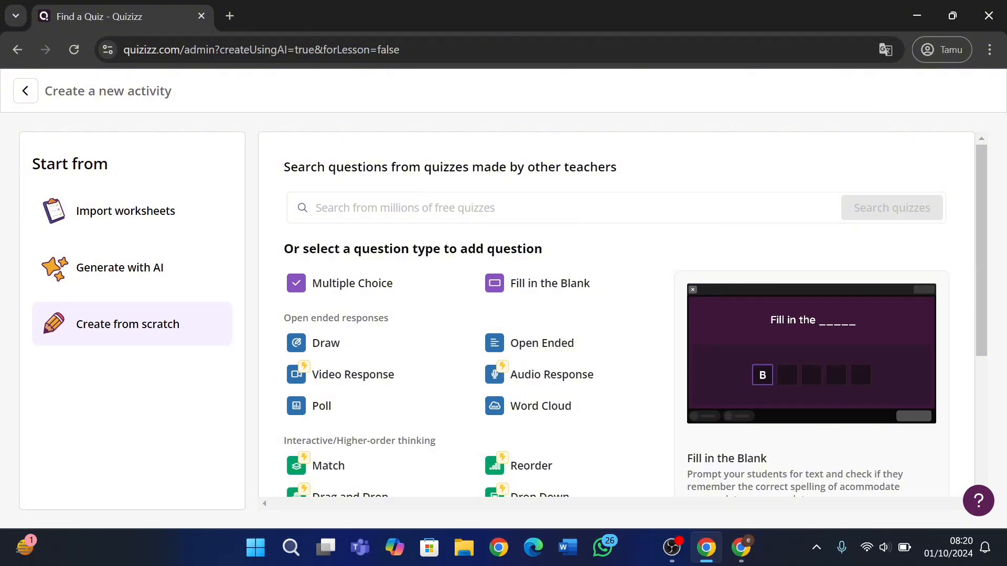
Search community quizzes for 'Panca indera kelas 2'.
left_click(317, 207)
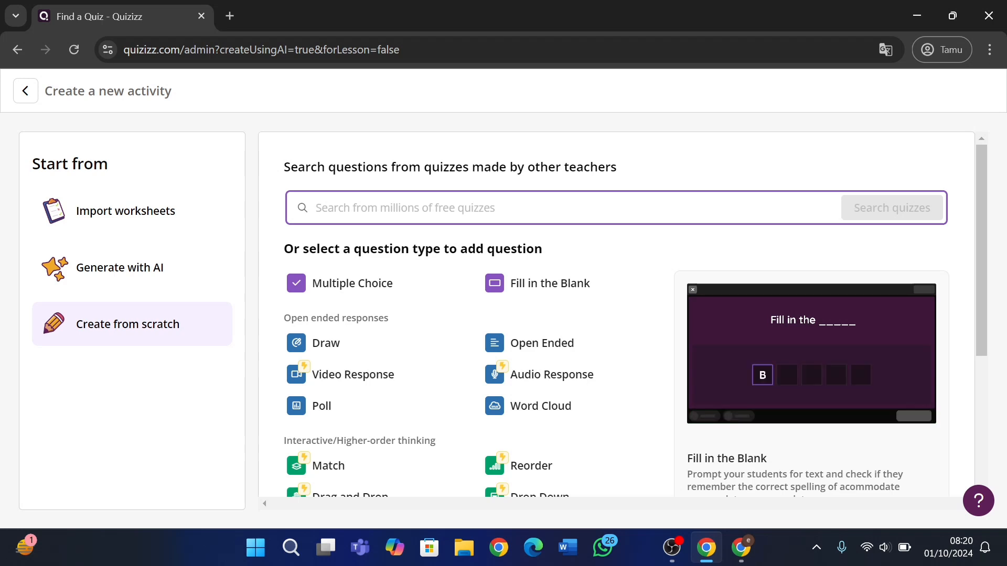
type("P")
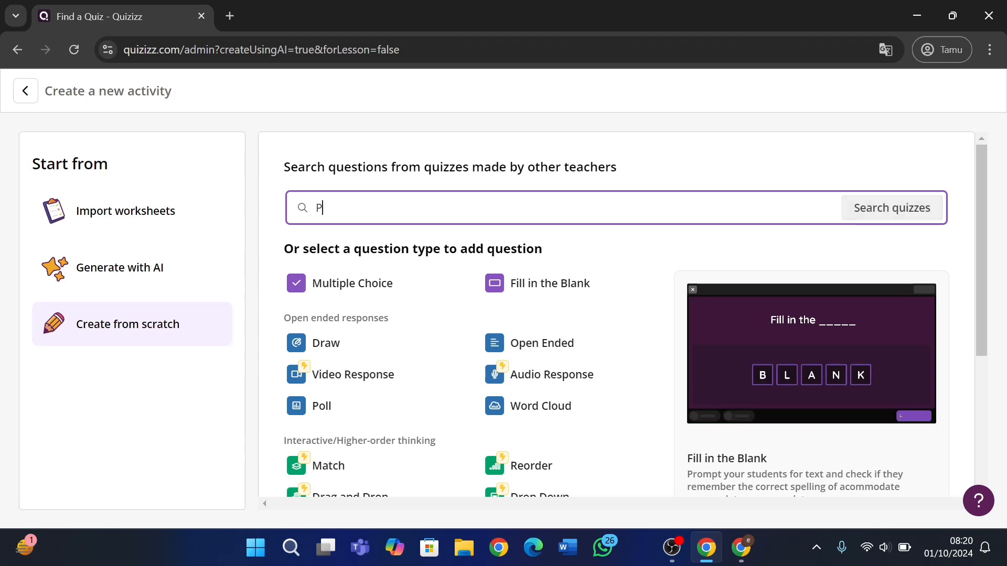
type("anca in")
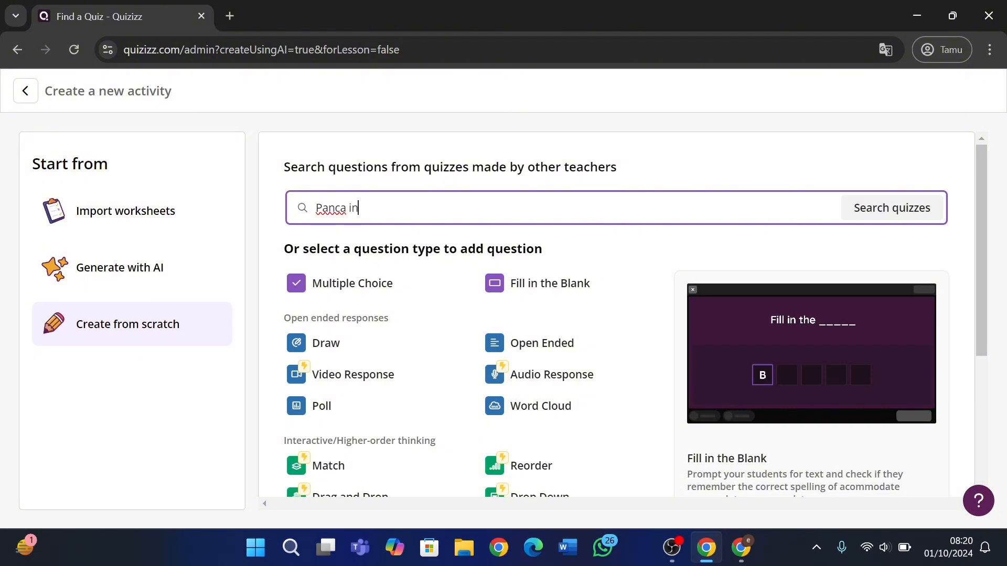
type("dera kelas 2")
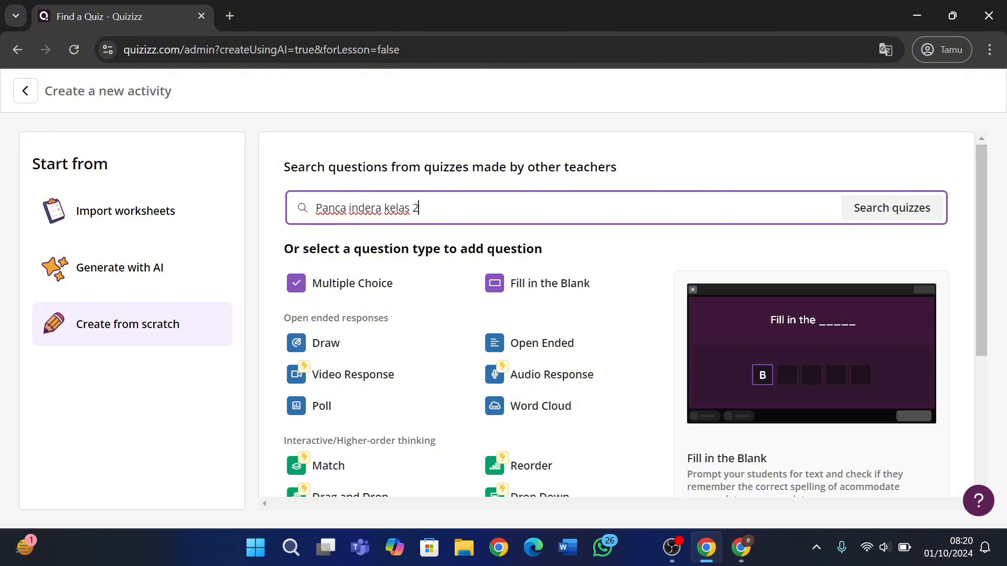
left_click(894, 209)
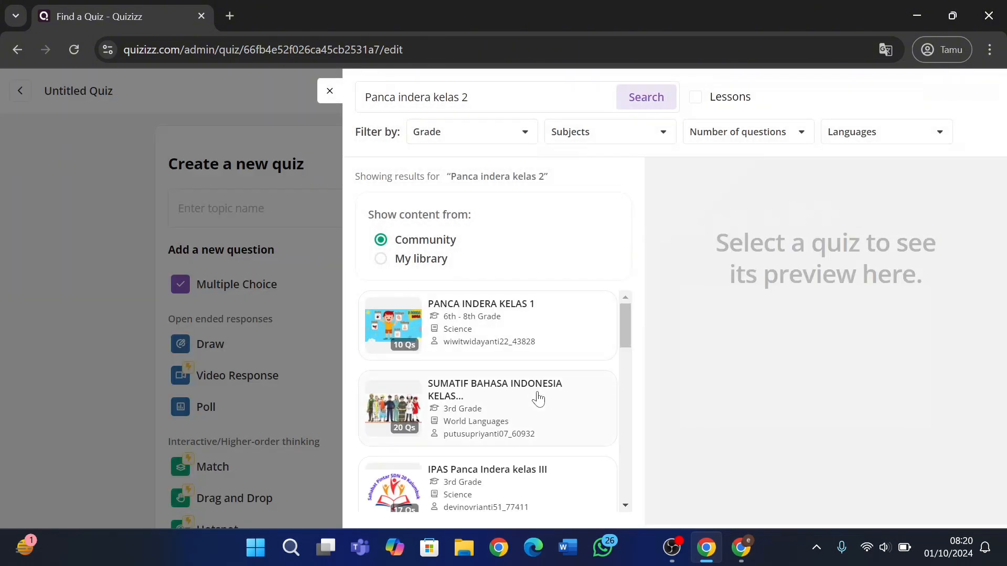
Scroll through the Panca indera kelas 2 community results, then close the search panel.
scroll(538, 400, "down", 3)
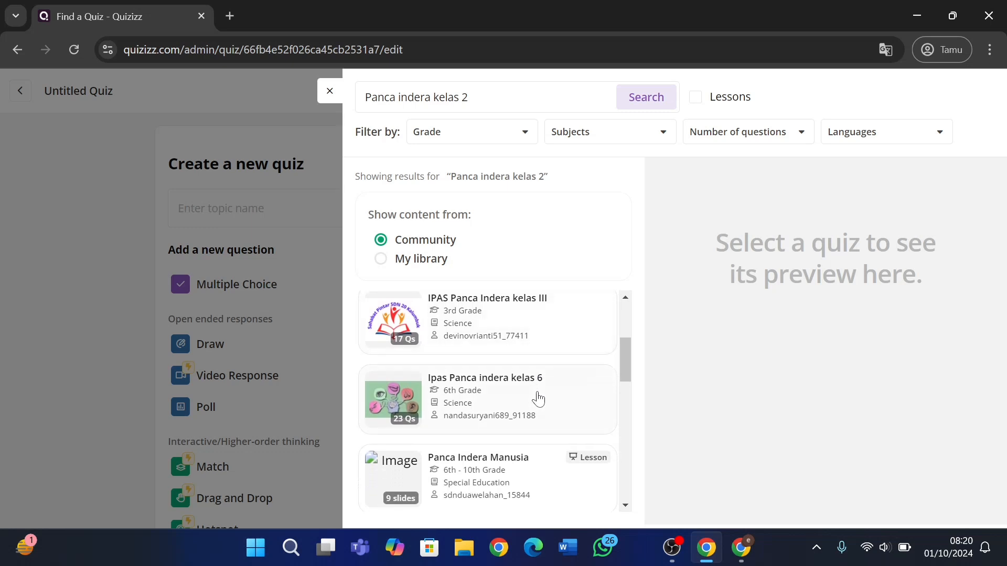
scroll(538, 400, "down", 3)
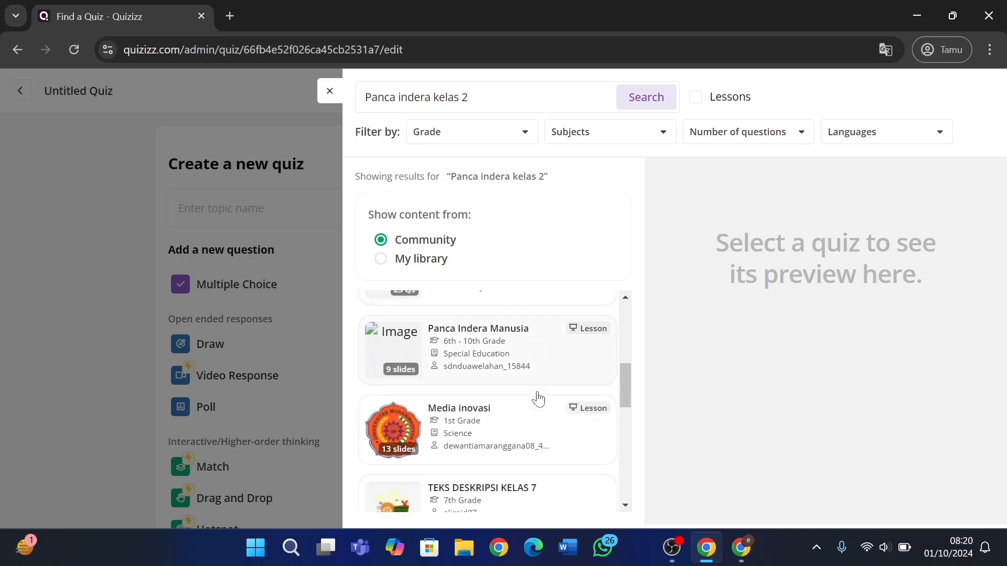
scroll(539, 399, "down", 2)
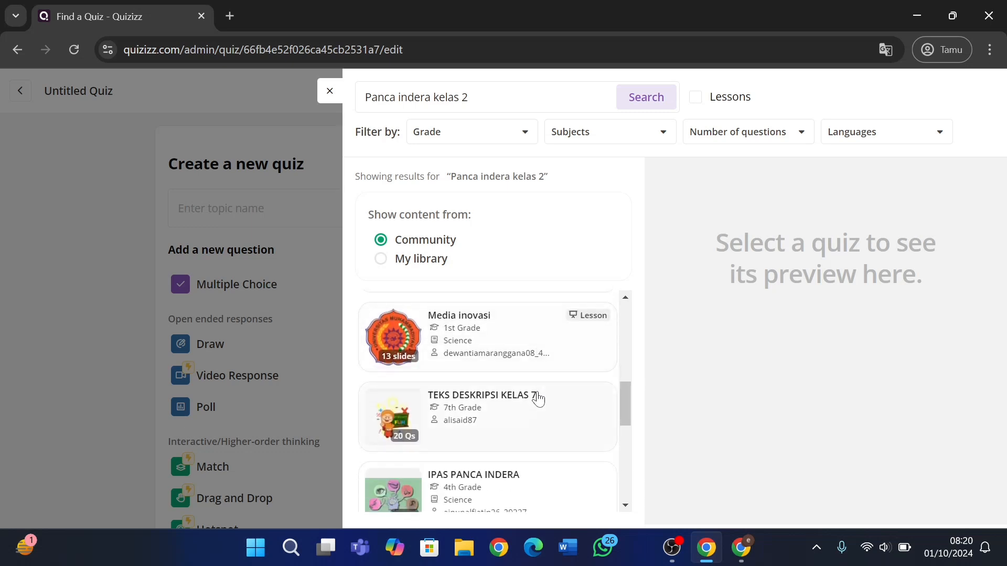
scroll(538, 400, "down", 2)
scroll(538, 400, "down", 3)
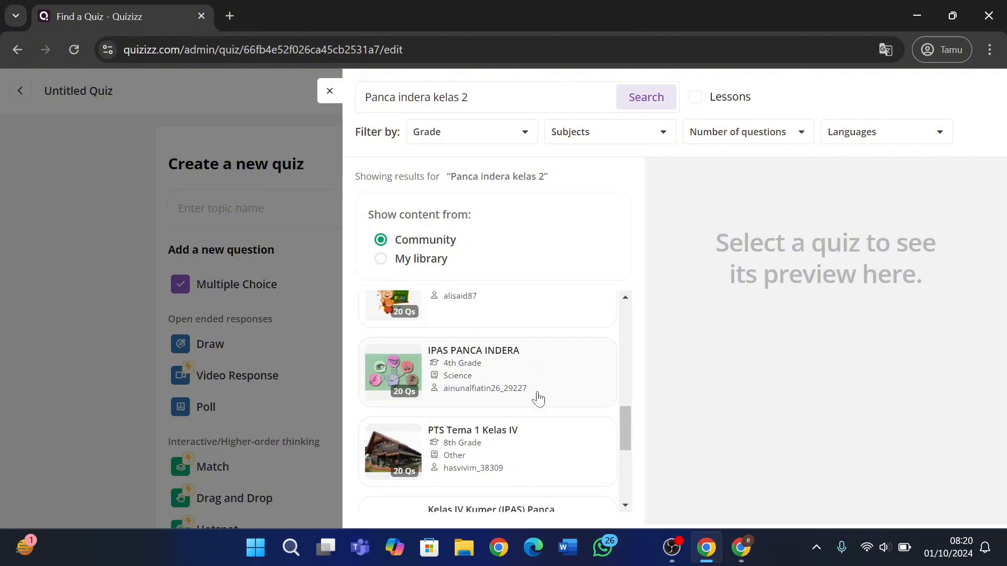
scroll(538, 400, "down", 3)
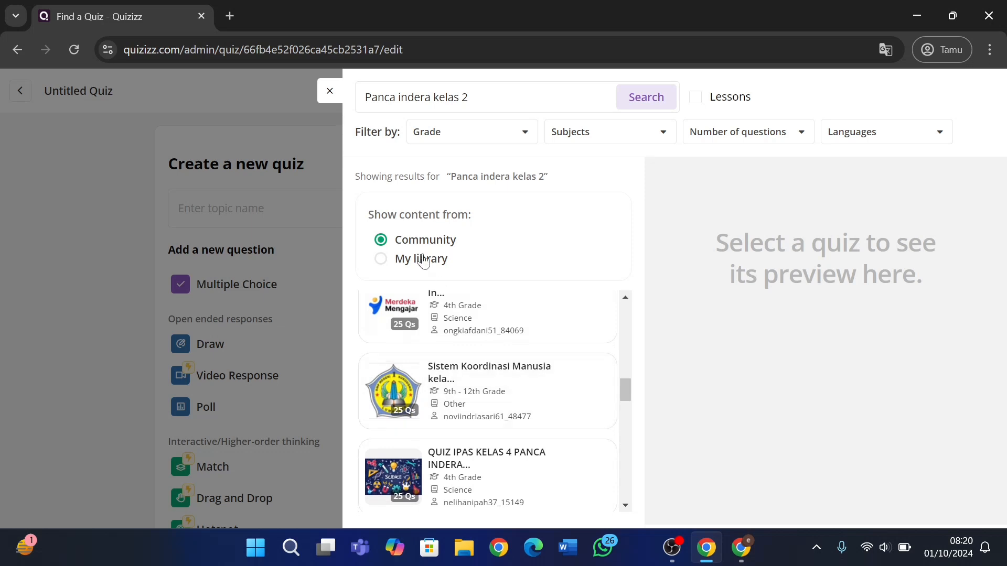
left_click(331, 92)
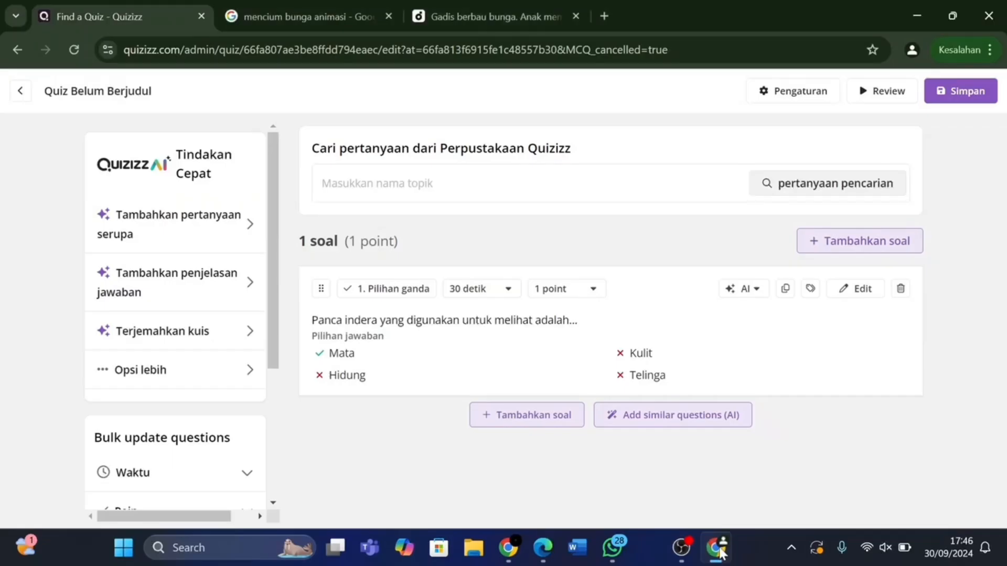
Start adding a second question with Tambahkan soal.
left_click(559, 420)
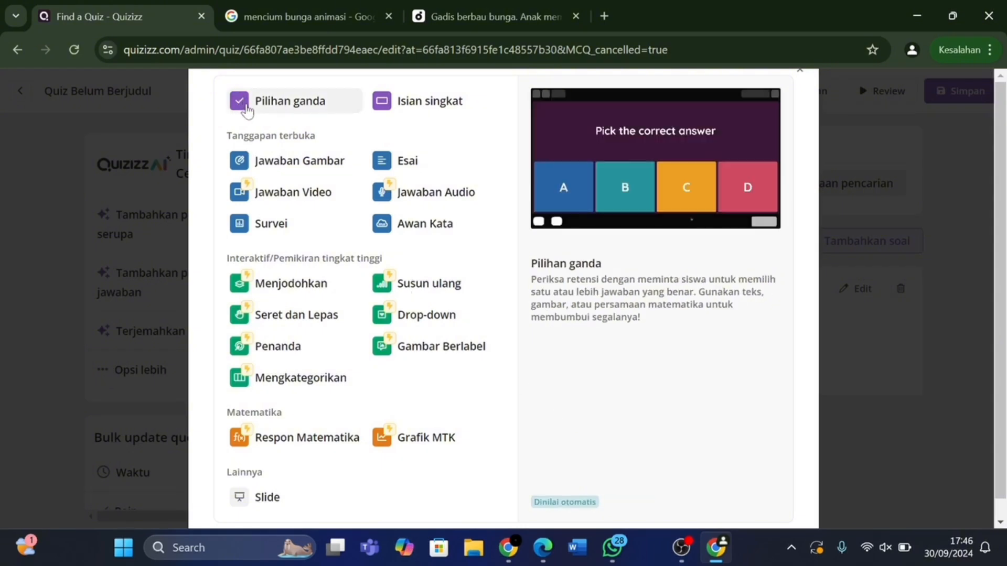
Make the new question multiple choice and search web images for 'mencium bunga animasi'.
left_click(246, 104)
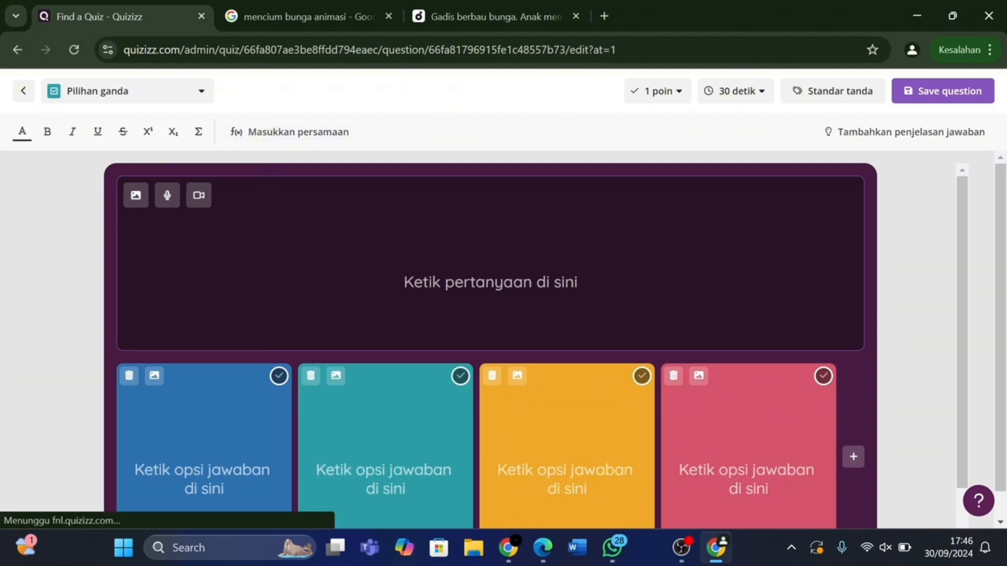
left_click(137, 198)
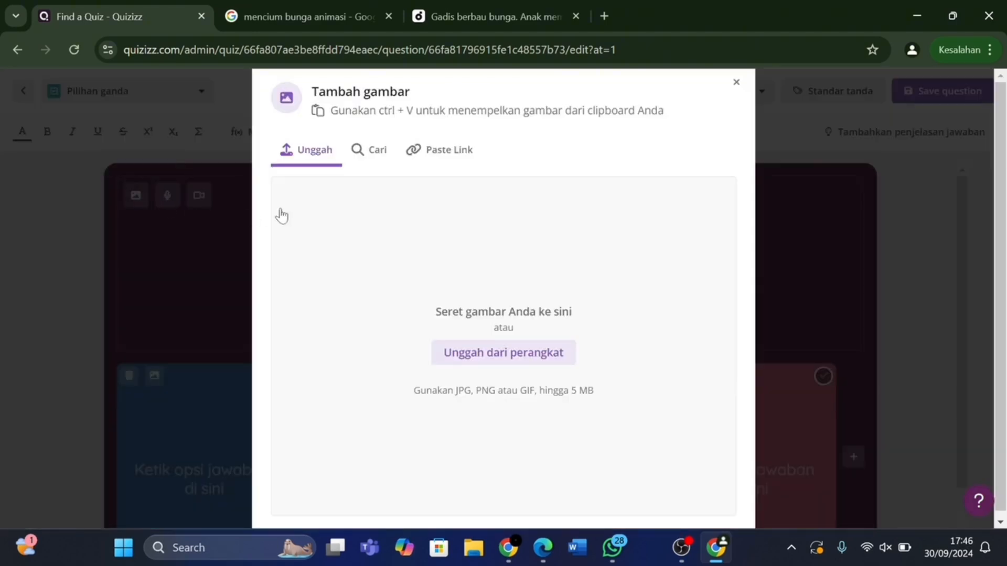
left_click(372, 162)
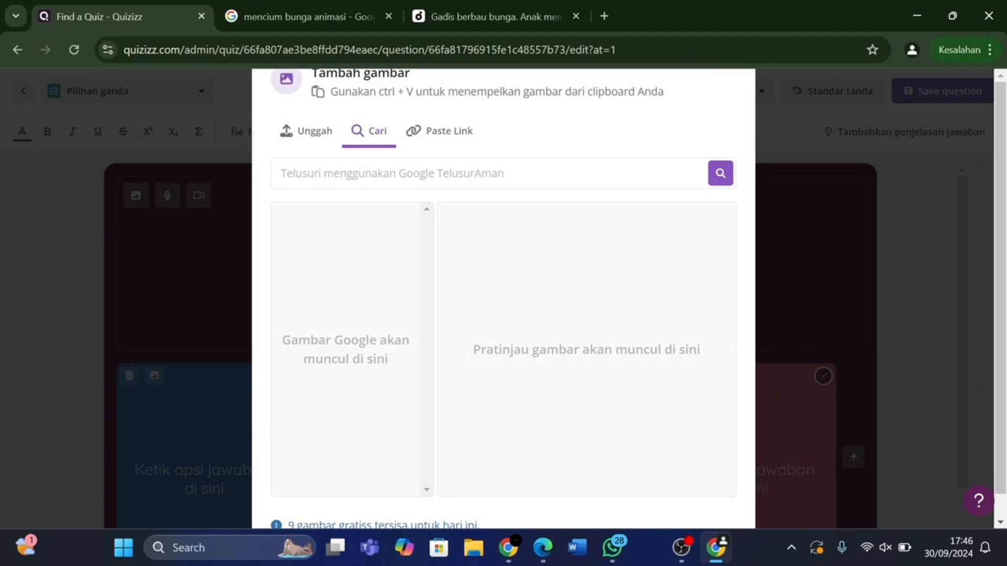
left_click(282, 173)
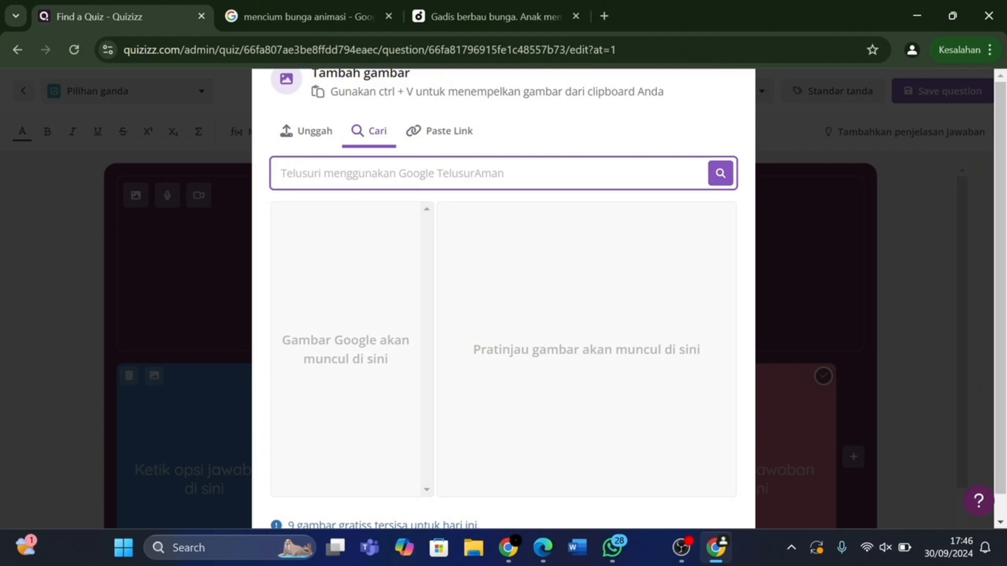
type("menciu")
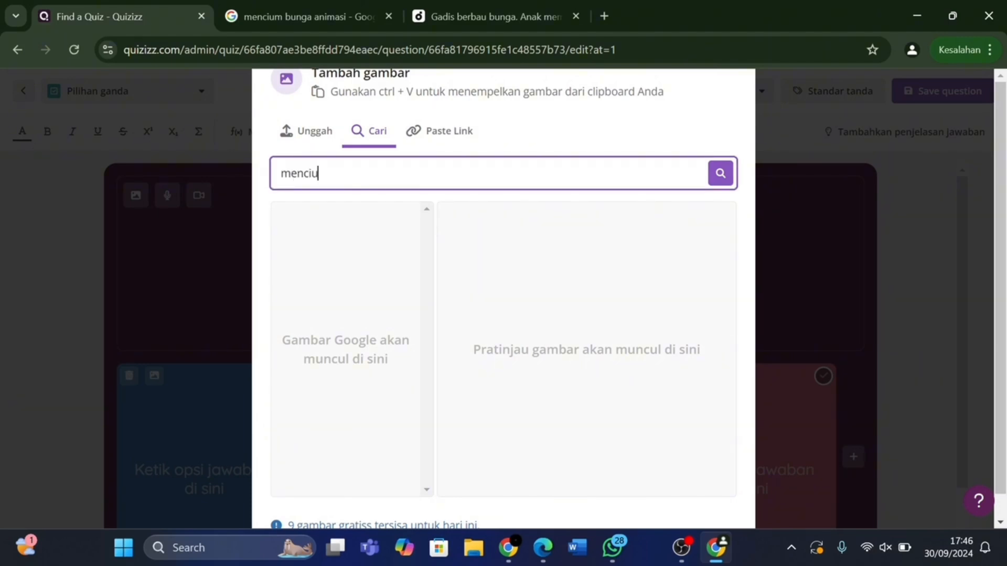
type("m bunga animasi")
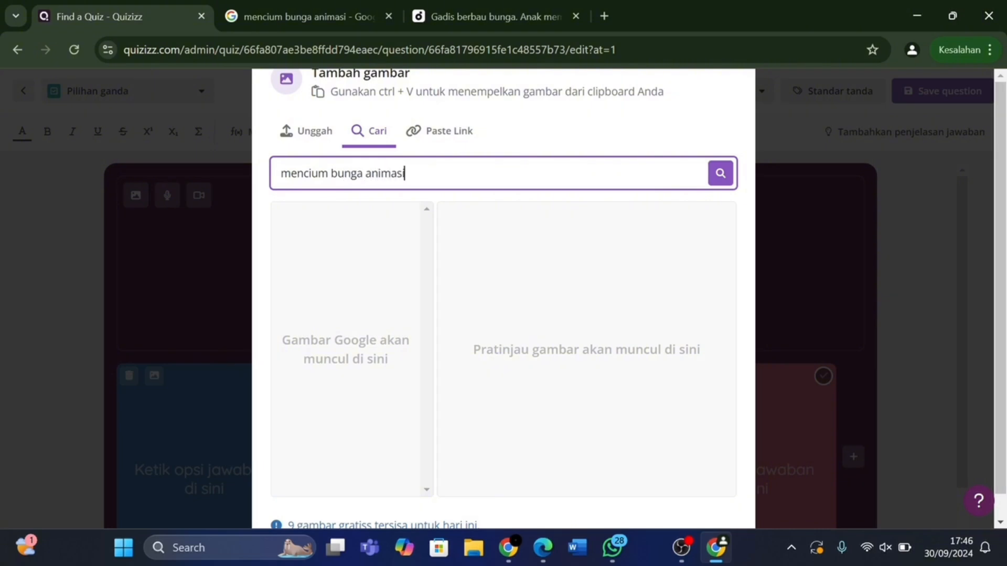
left_click(721, 173)
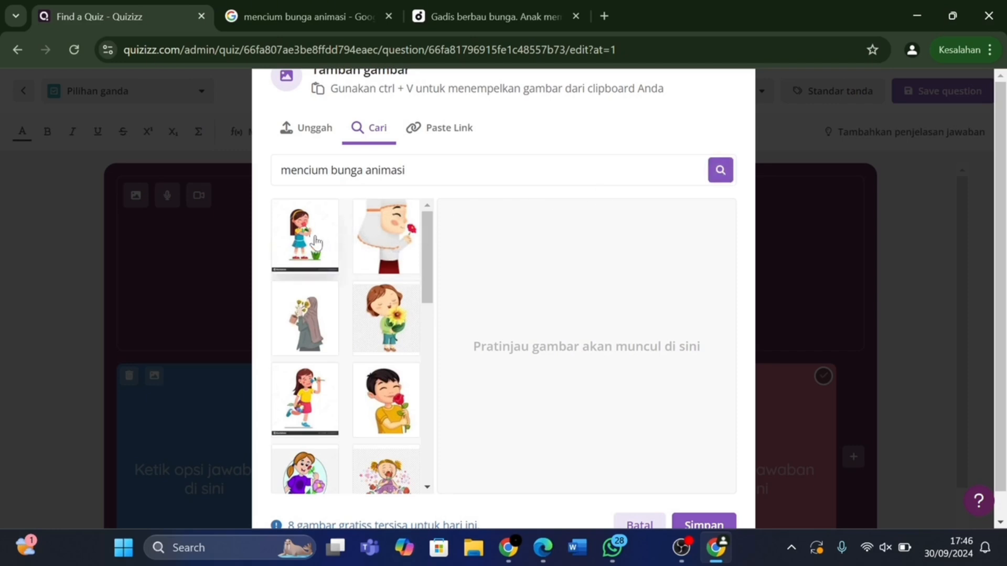
Insert the girl-smelling-a-flower picture with its bottom watermark strip cropped off.
left_click(317, 379)
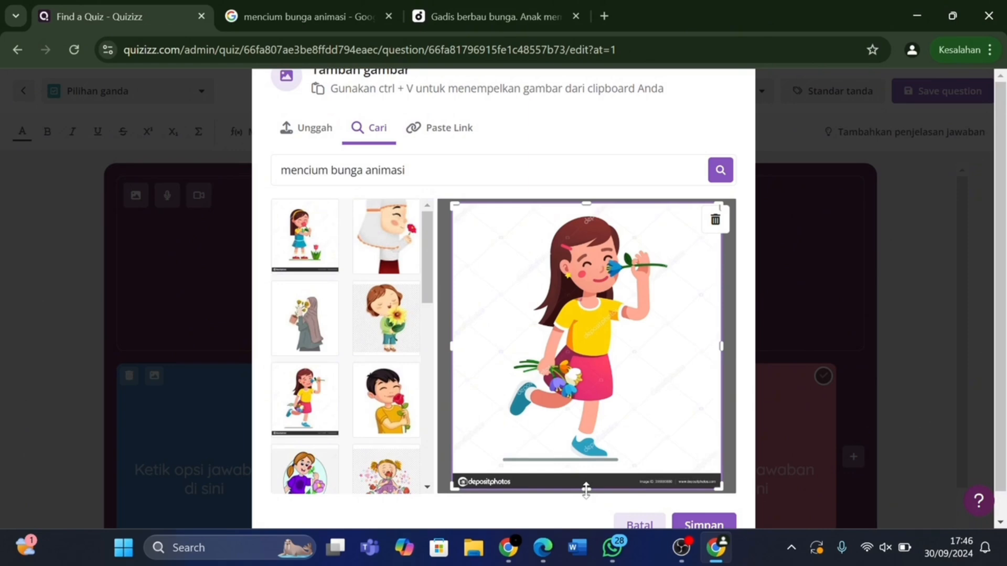
left_click_drag(587, 490, 586, 474)
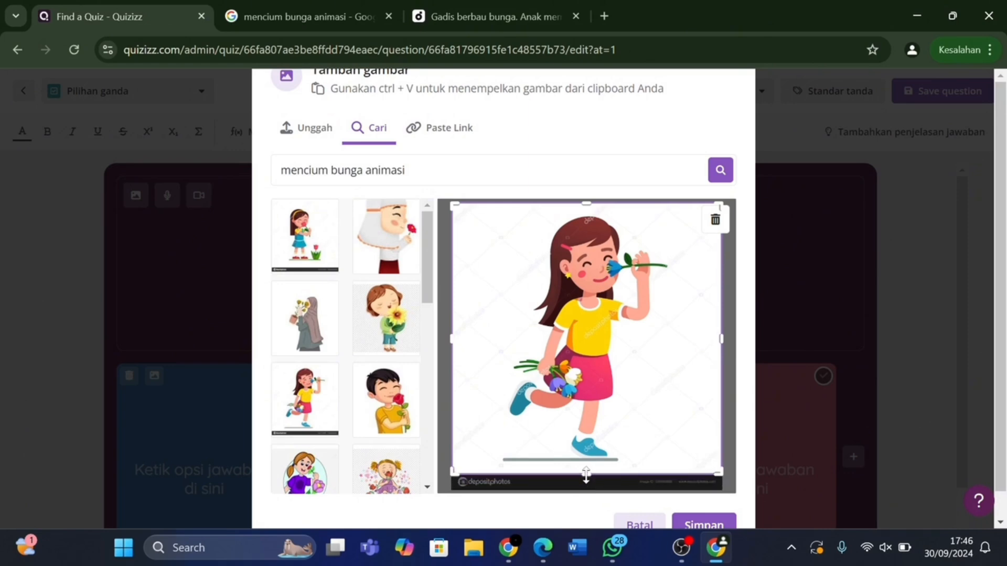
left_click(688, 524)
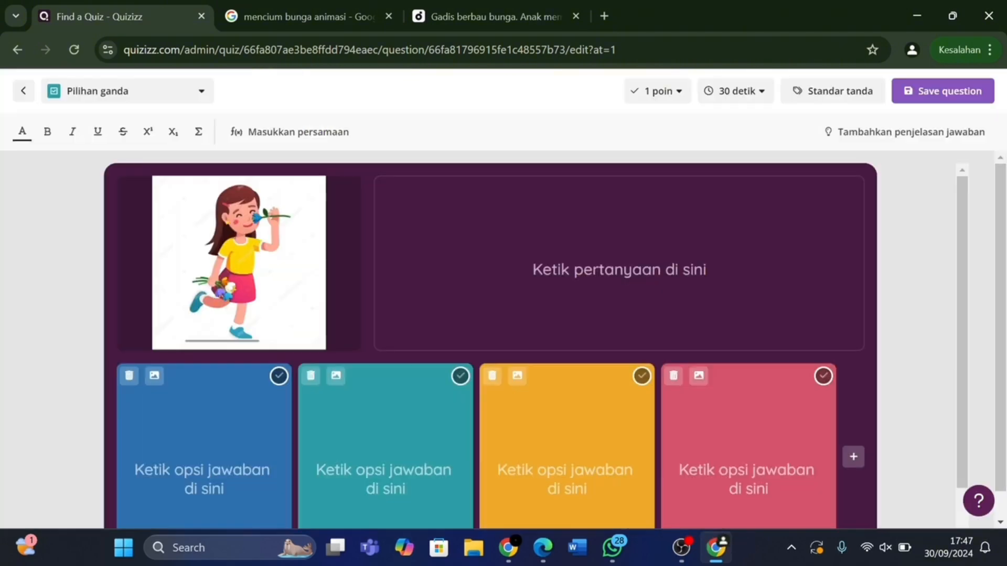
Write the question 'pada gambar tersebut, panca indera apa yang digunakan?' beside the image.
left_click(620, 269)
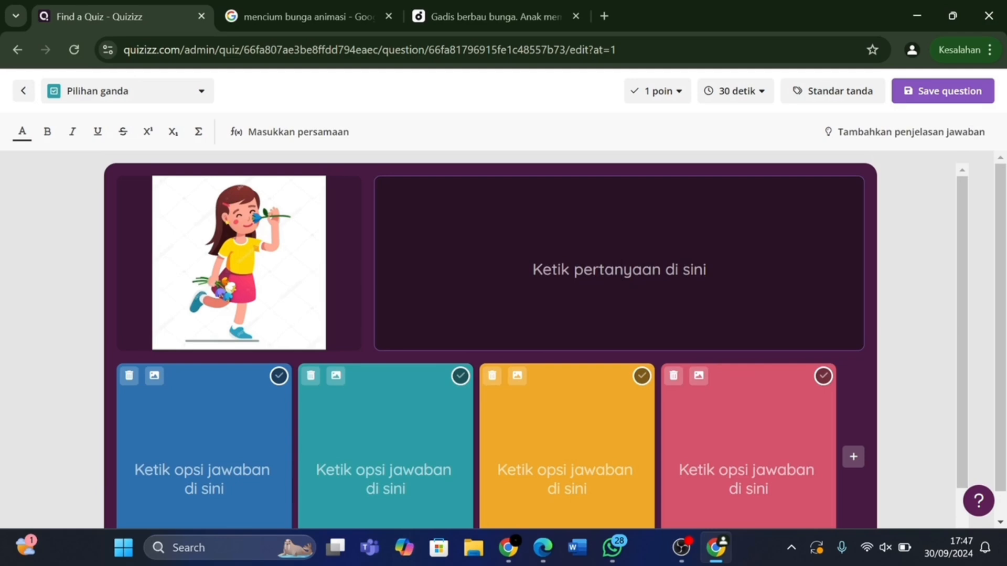
type("pada ")
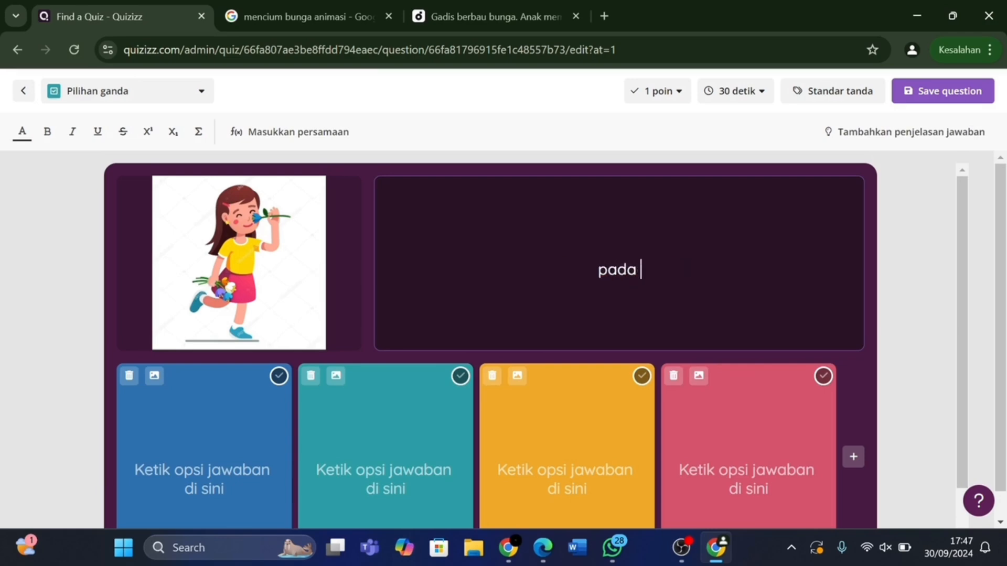
type("gambar tersebut")
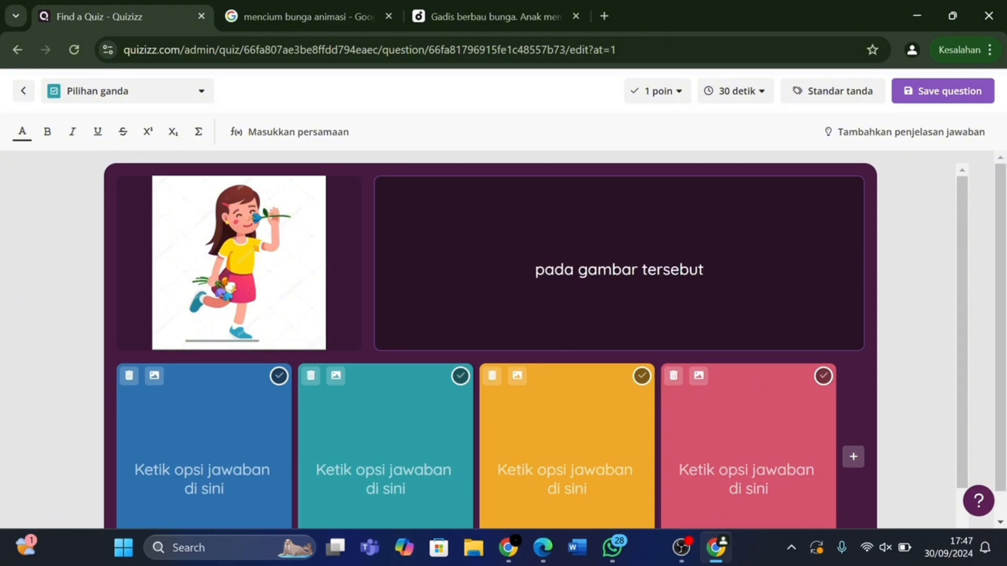
type(", in")
key("BackSpace")
key("BackSpace")
key("BackSpace")
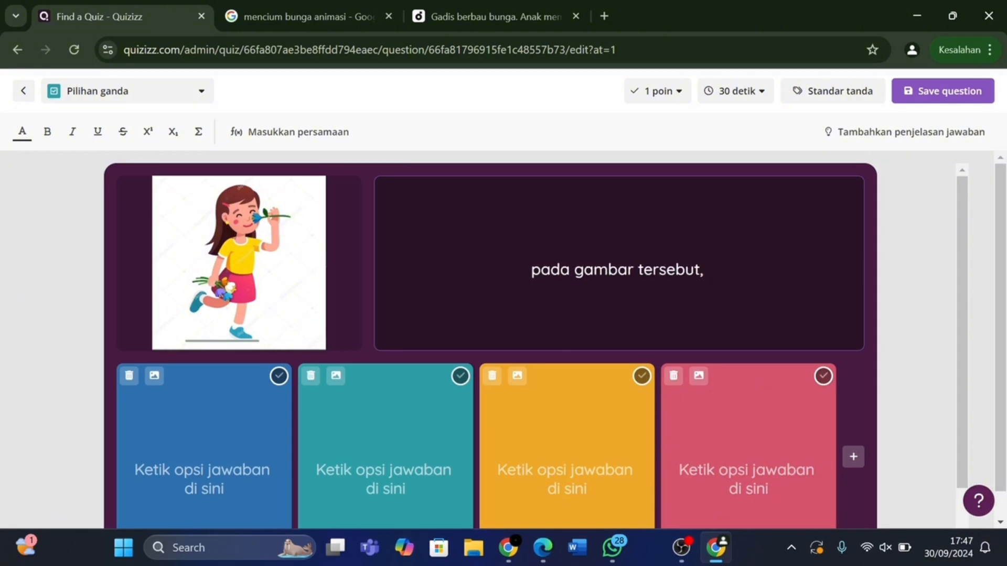
key("BackSpace")
type("pan")
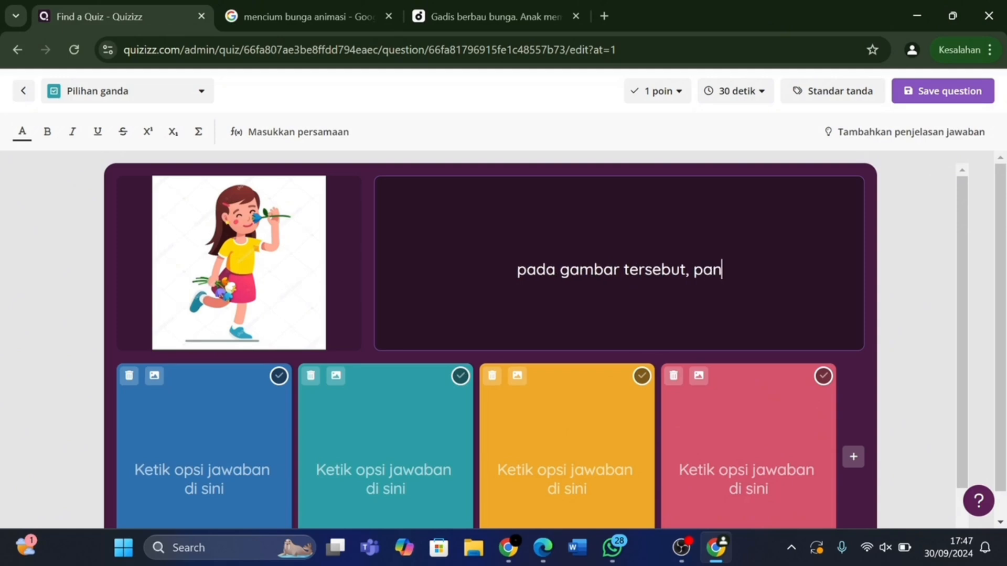
type("ca inder")
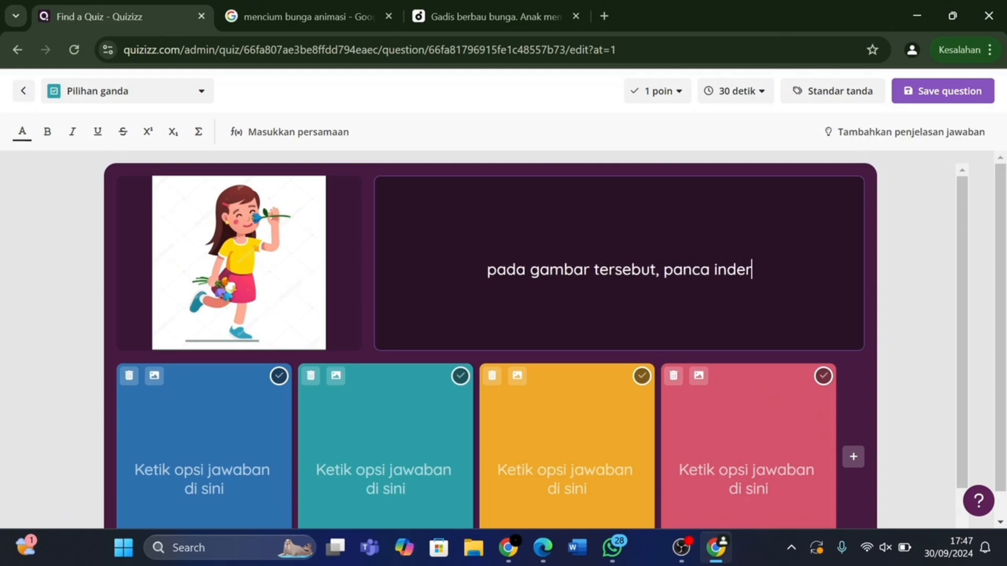
type("a apa yang")
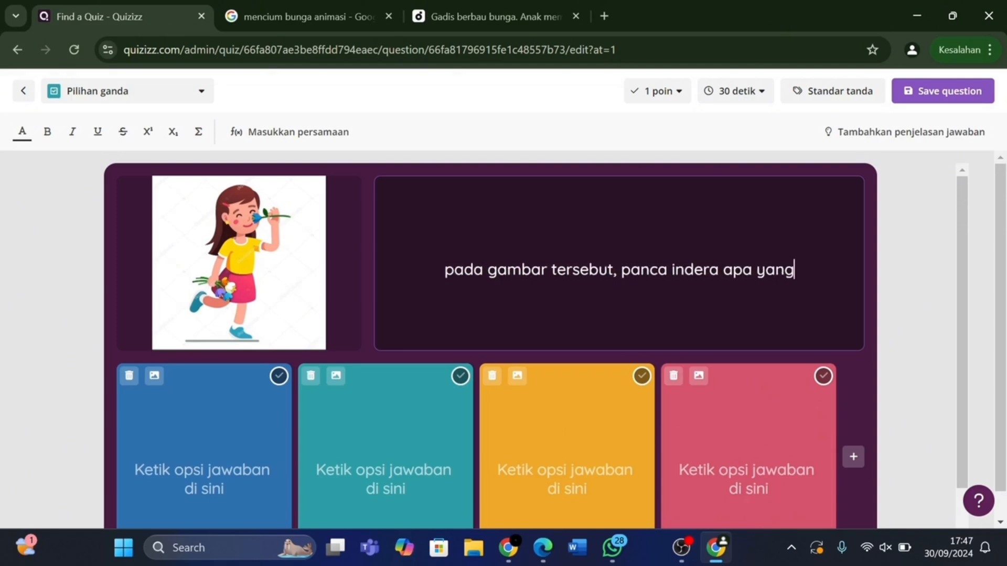
type(" diguna")
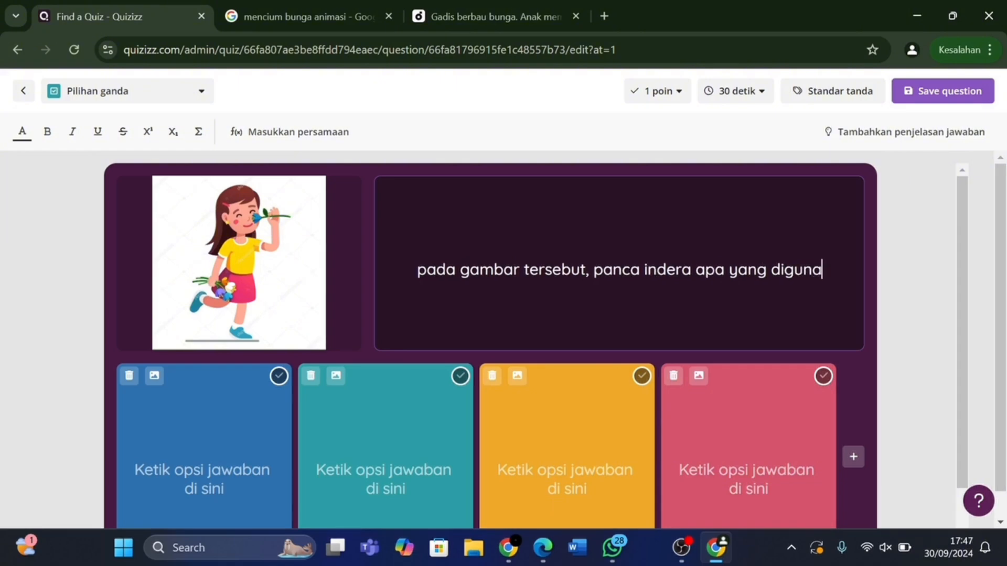
type("kan?")
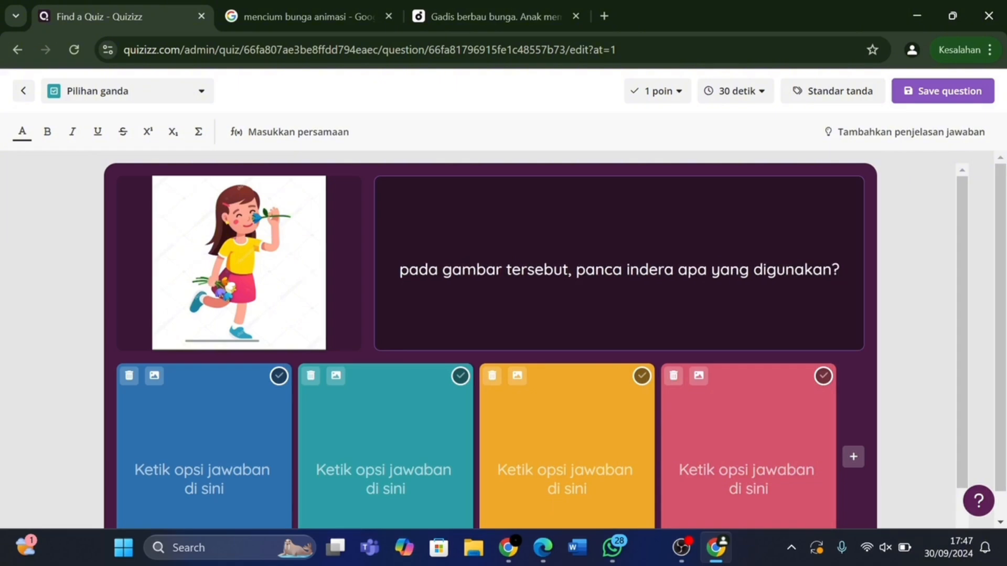
Fill the first three answer options with Mata, Telinga and Lidah.
left_click(204, 470)
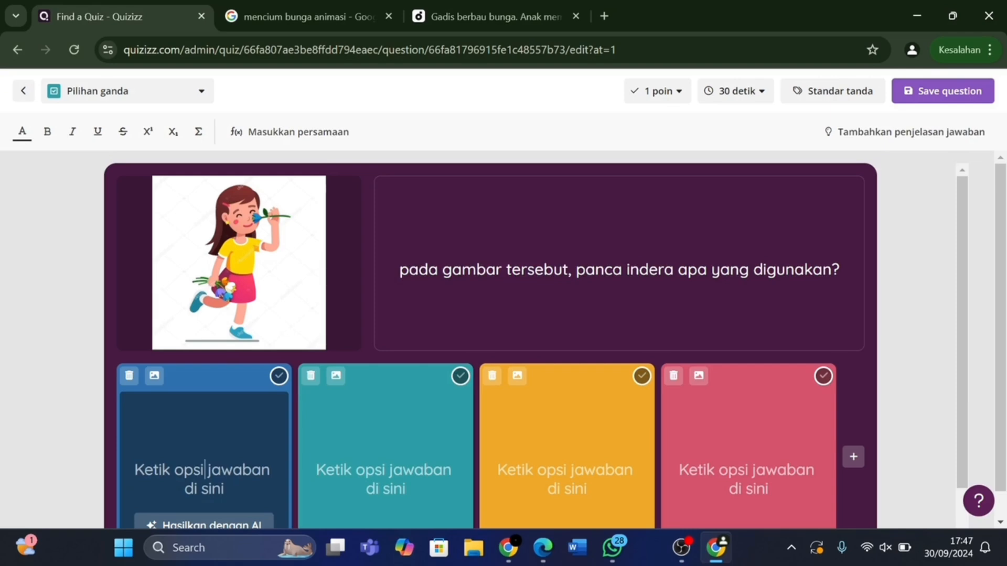
scroll(536, 347, "down", 1)
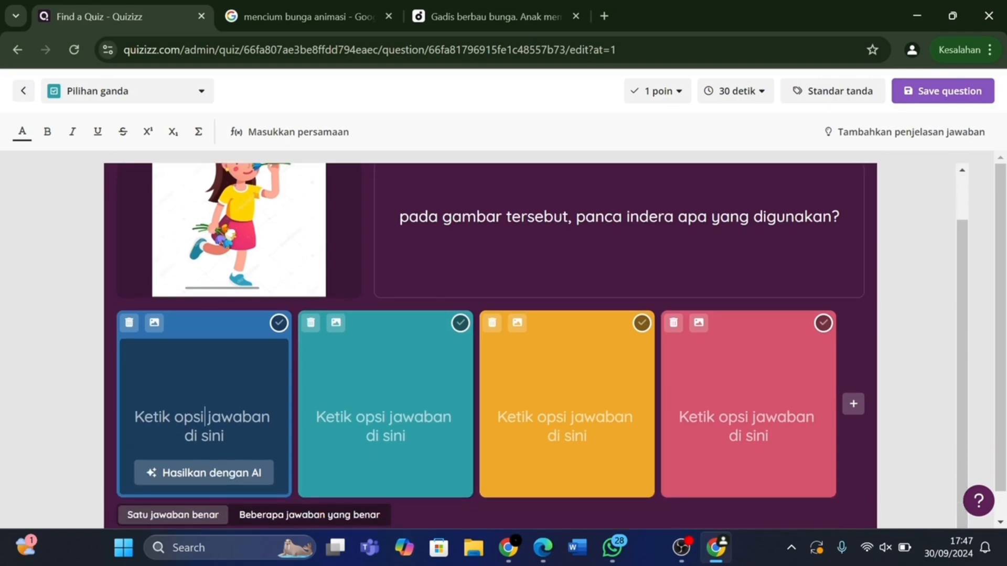
type("M")
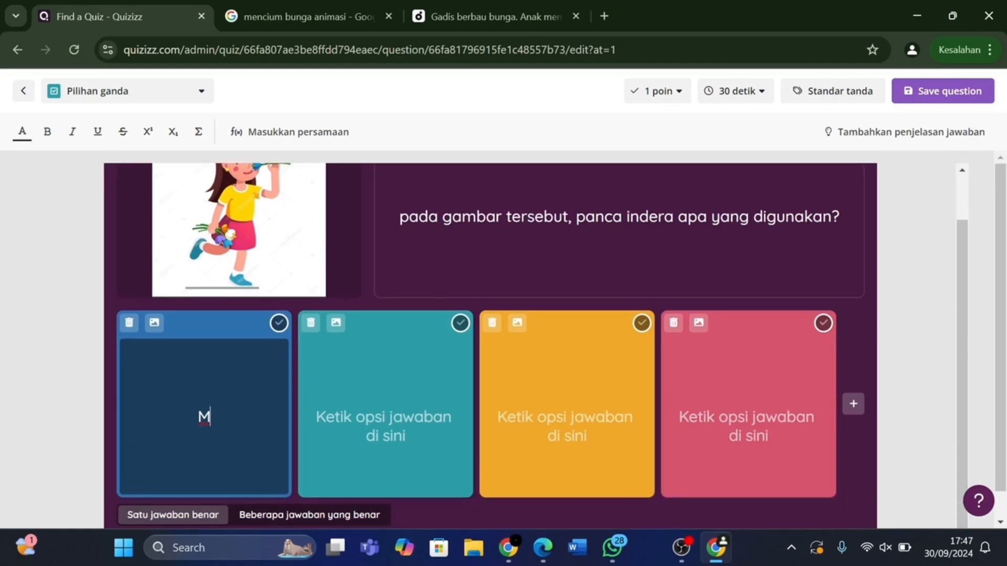
type("ata")
left_click(386, 417)
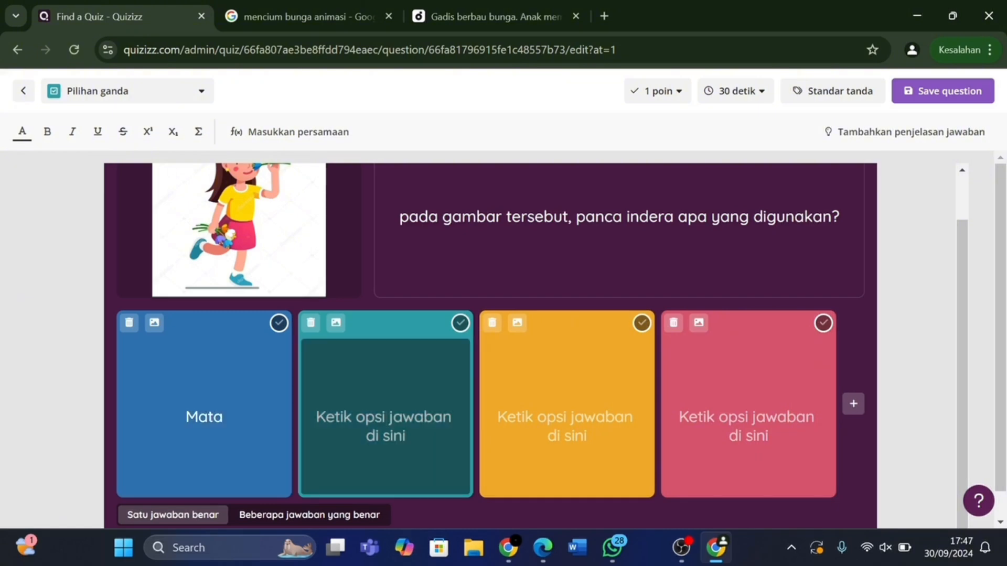
type("Tel")
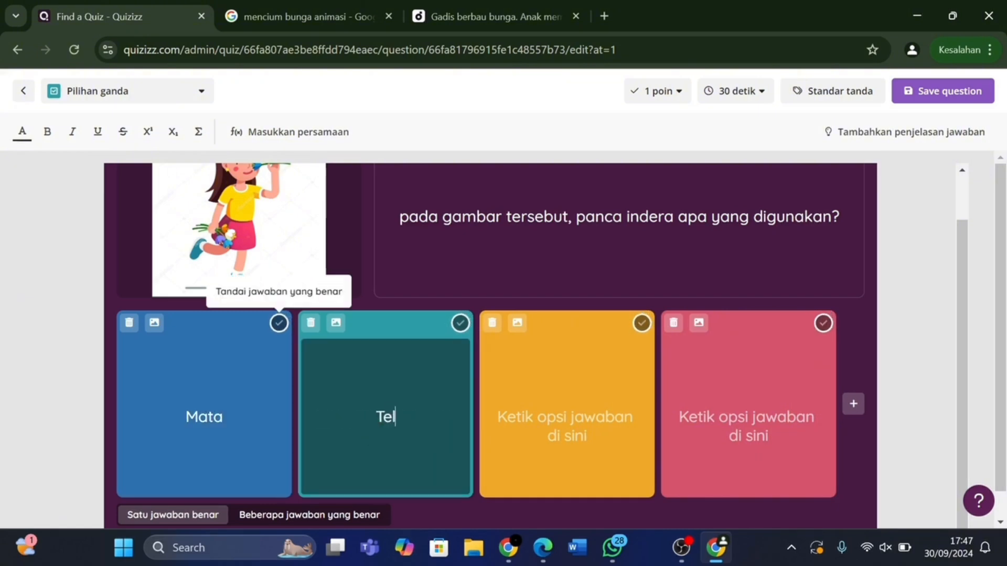
type("inga")
key("Tab")
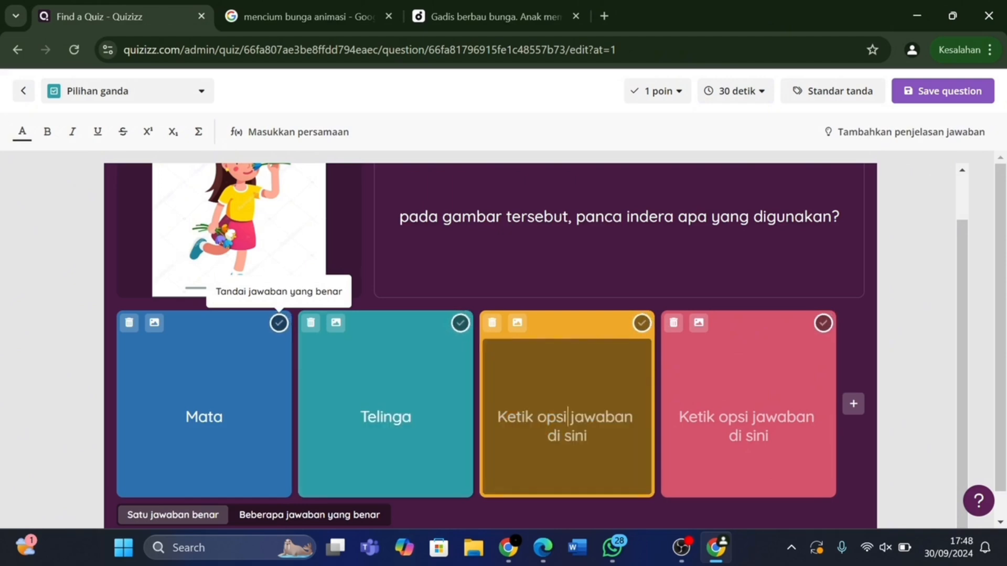
type("Lidah")
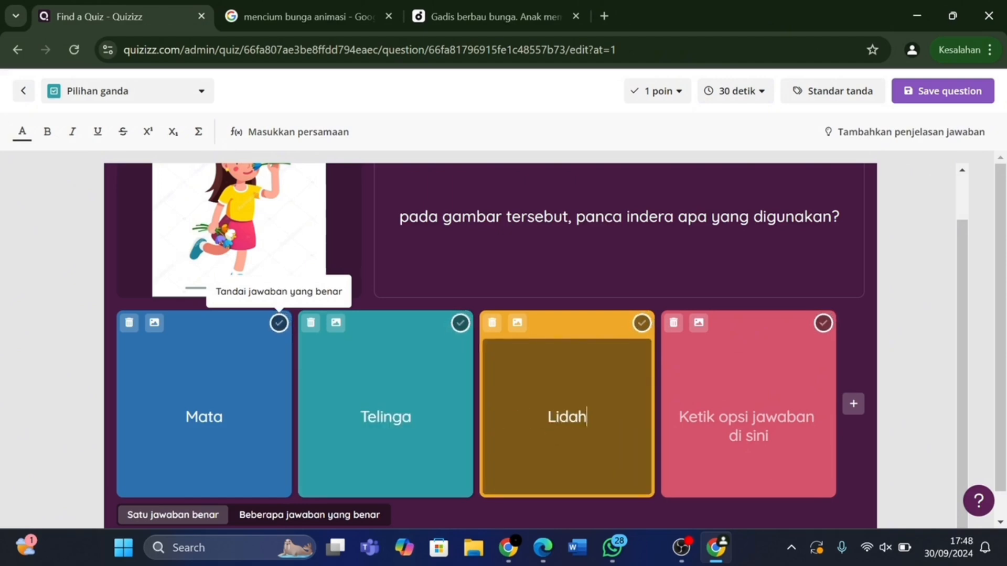
Enter Hidung as the fourth answer and mark it correct.
key("Tab")
type("G")
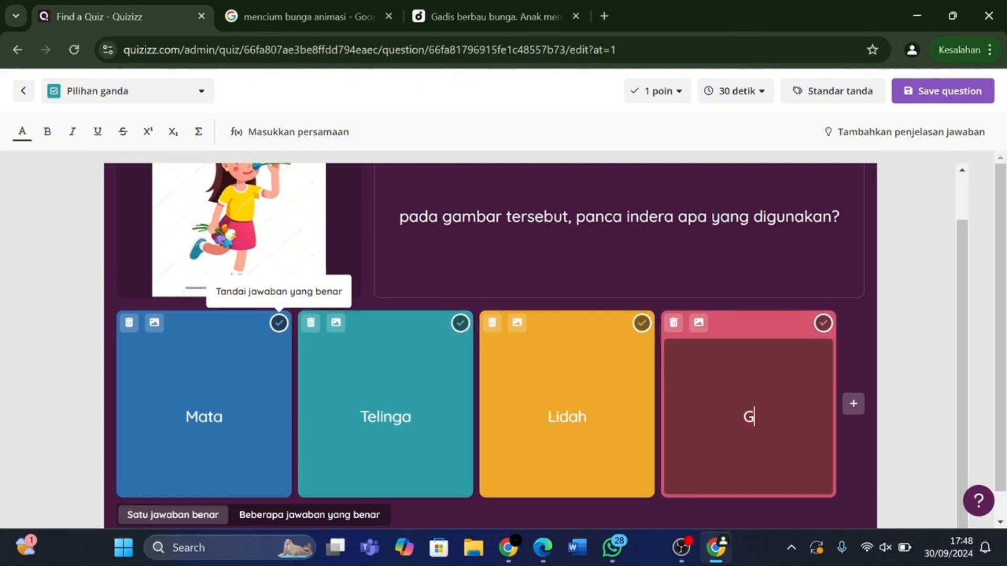
key("BackSpace")
type("Hu")
key("BackSpace")
type("idung")
left_click(822, 323)
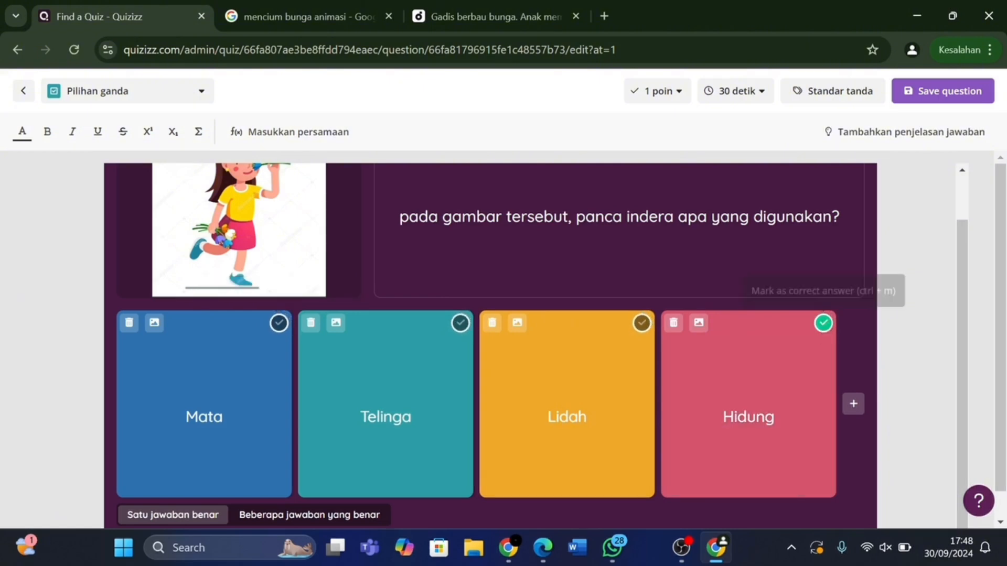
scroll(491, 340, "down", 1)
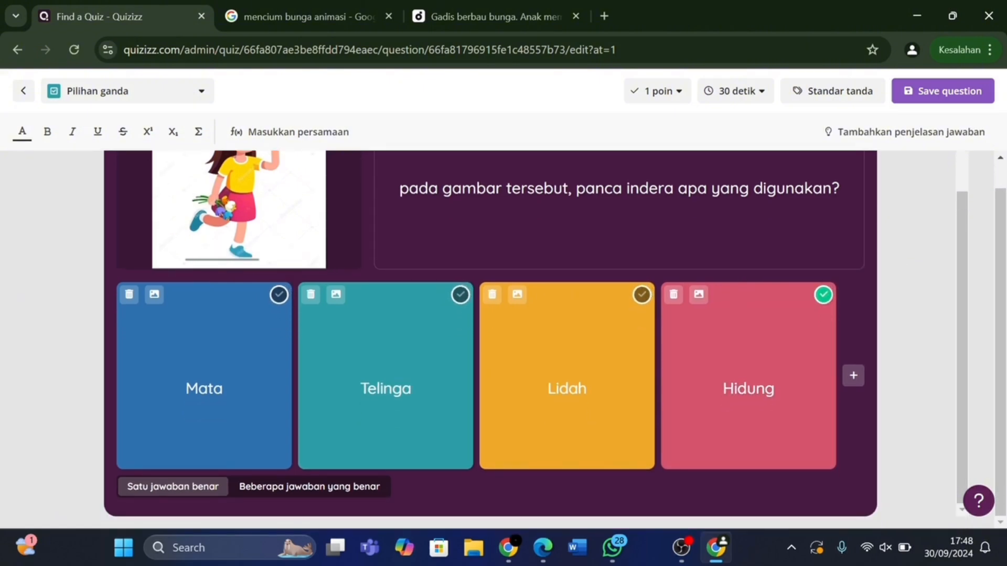
Keep 1 point and 30 seconds, then save the picture question to the quiz overview.
left_click(660, 99)
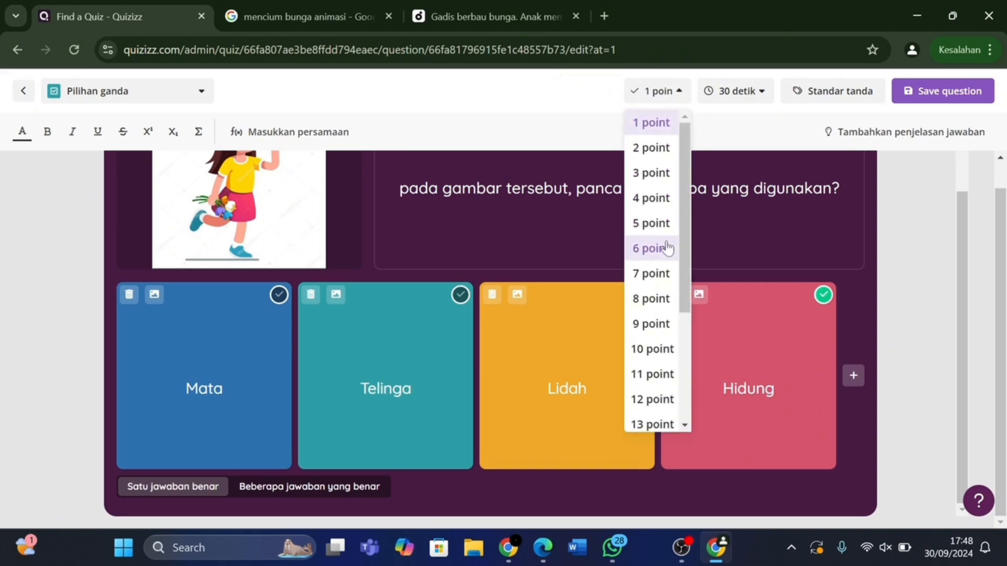
left_click(674, 96)
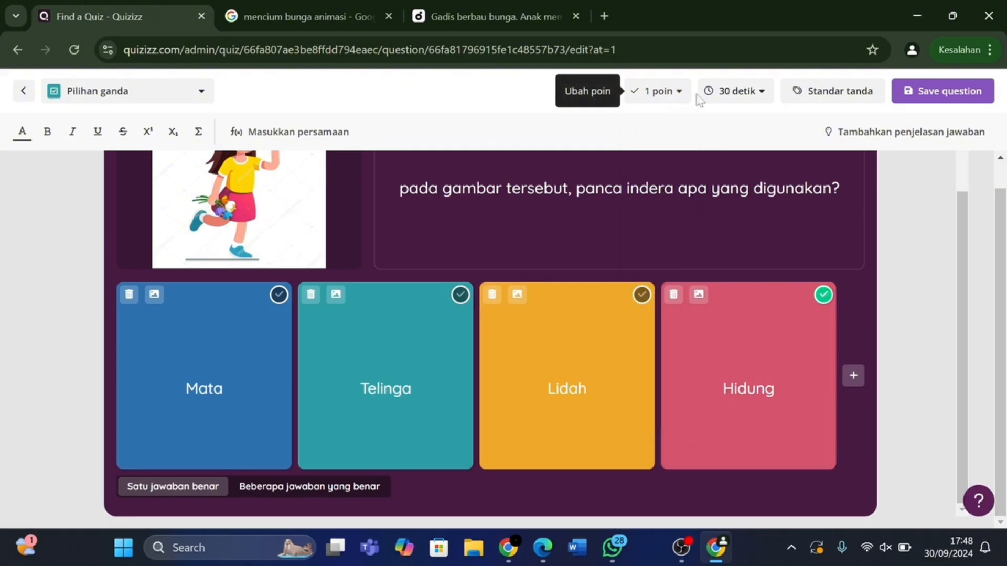
left_click(744, 95)
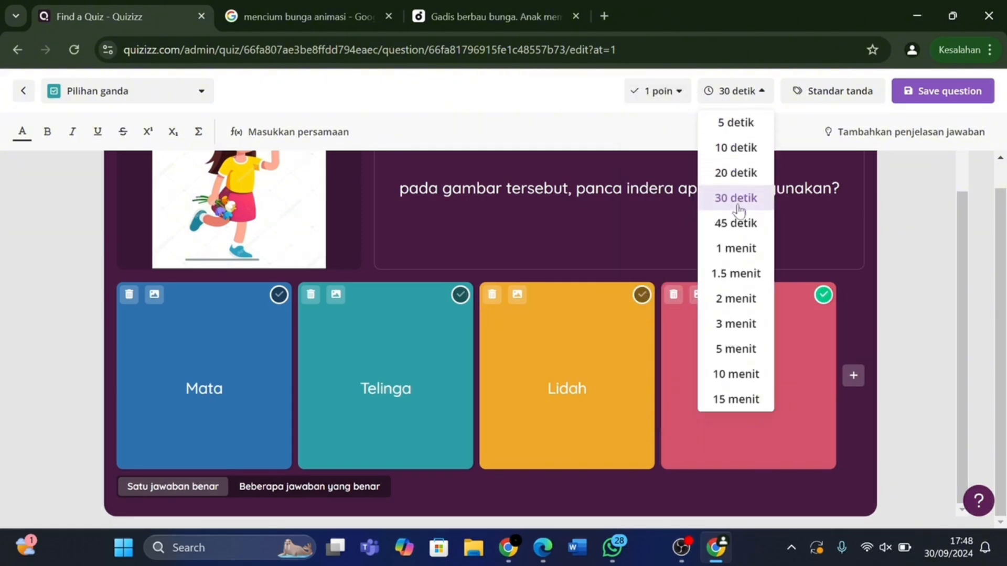
left_click(737, 93)
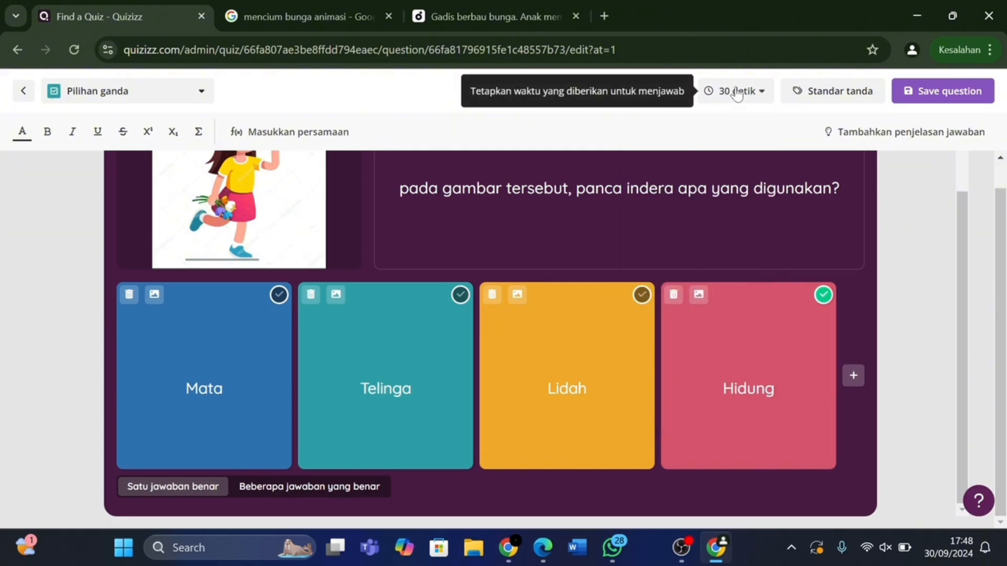
left_click(935, 91)
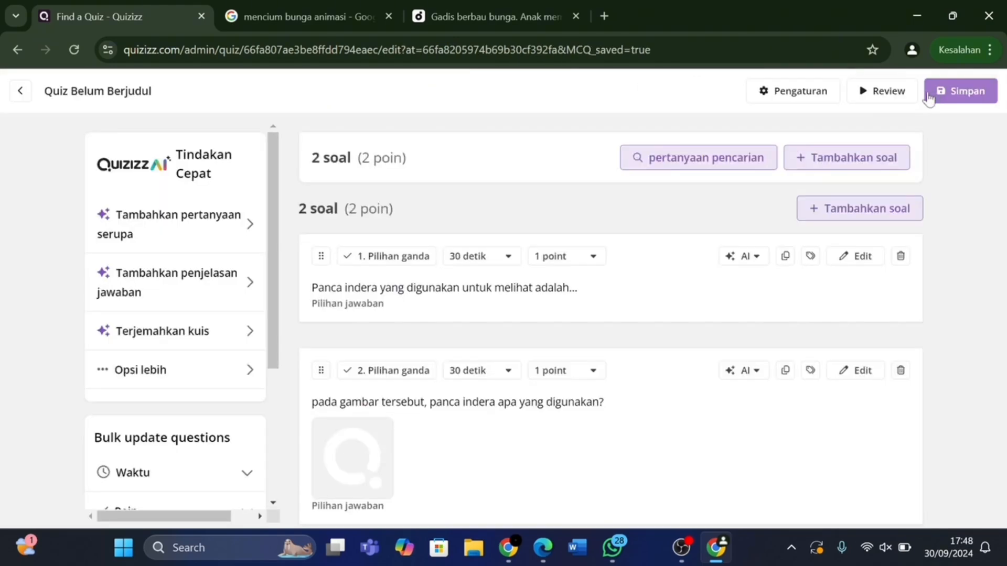
scroll(749, 340, "down", 2)
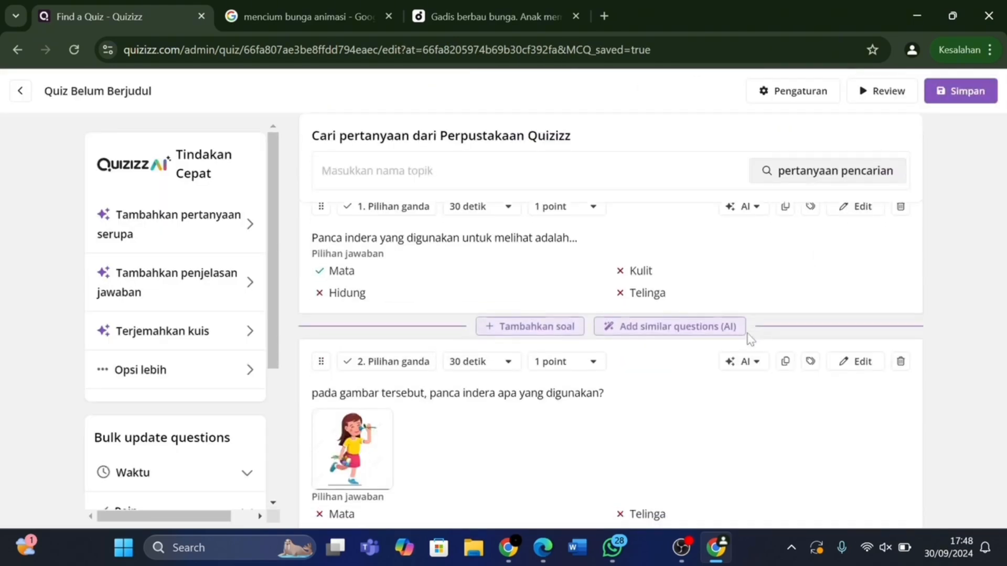
scroll(750, 340, "down", 2)
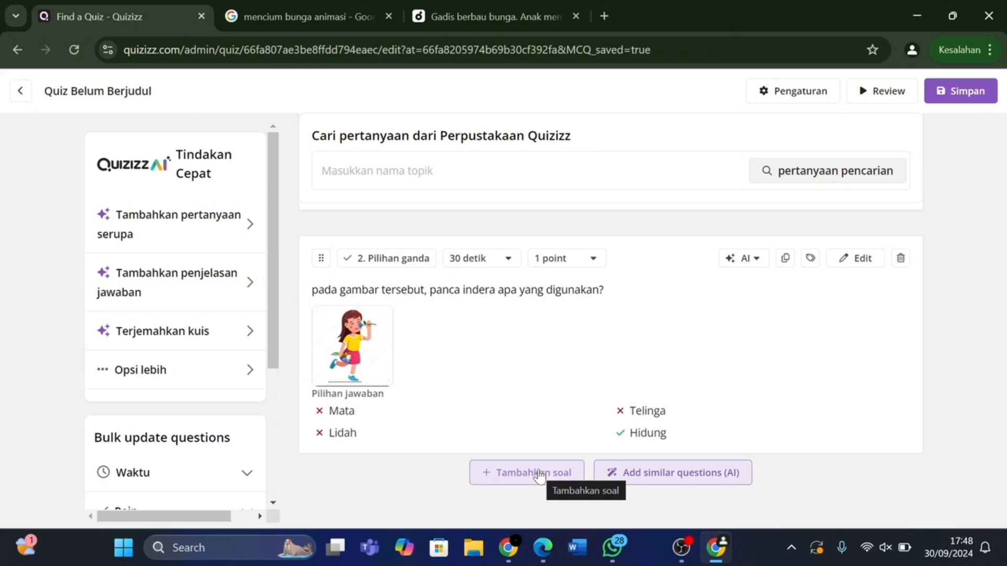
Add a multiple-choice question reading 'Apa Indera yang digunakan untuk melihat?'.
left_click(522, 474)
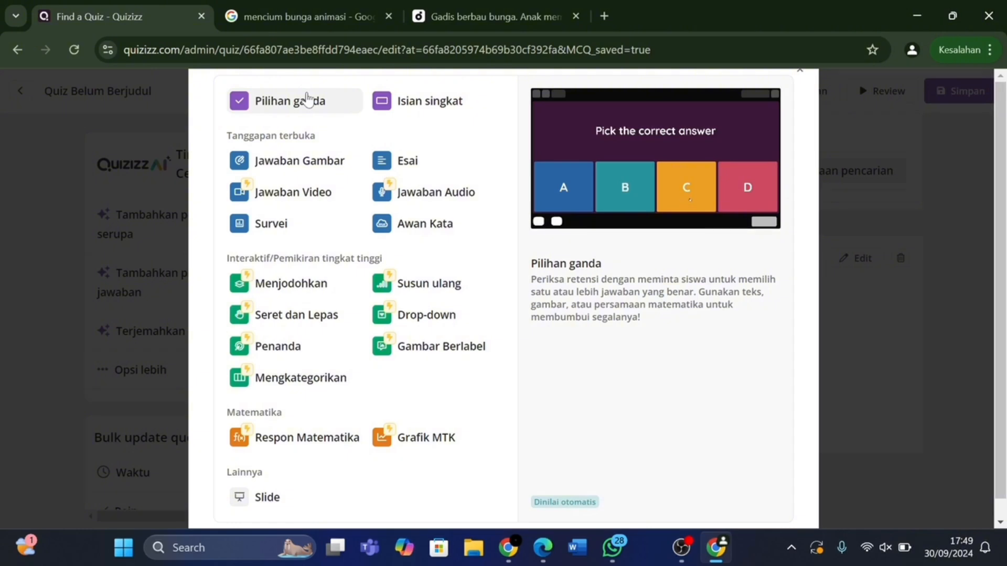
left_click(309, 99)
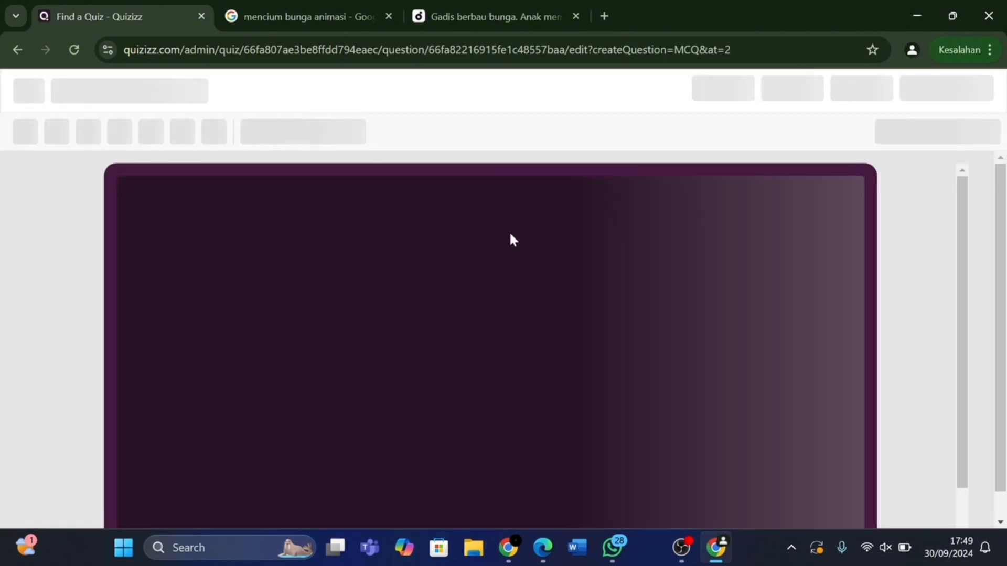
type("Indera")
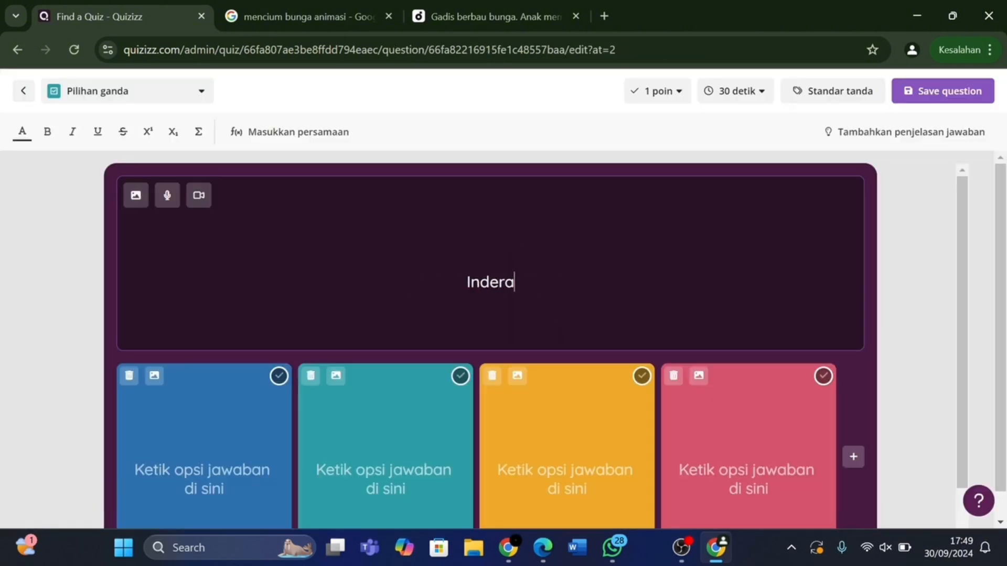
type(" yang di")
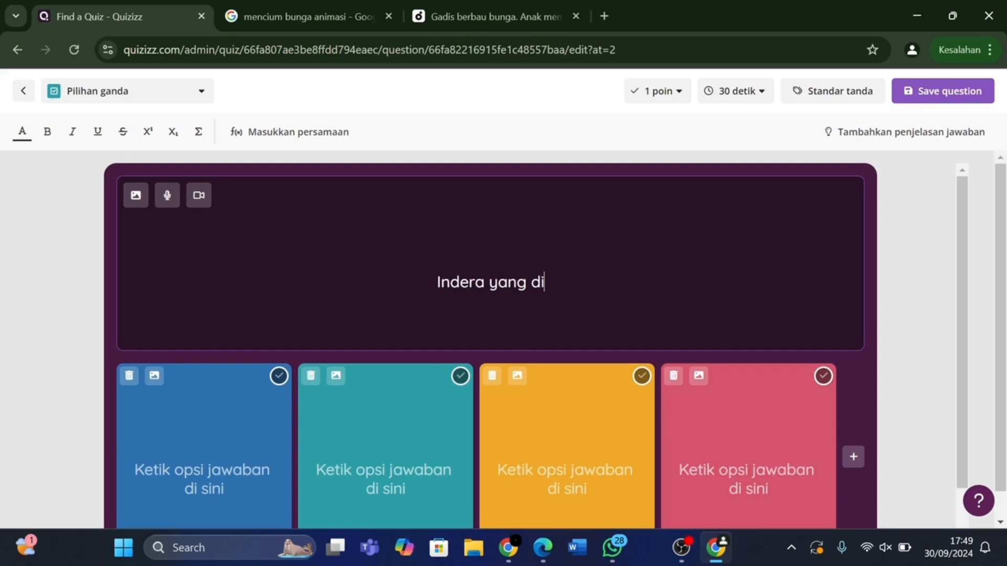
type("gunakan")
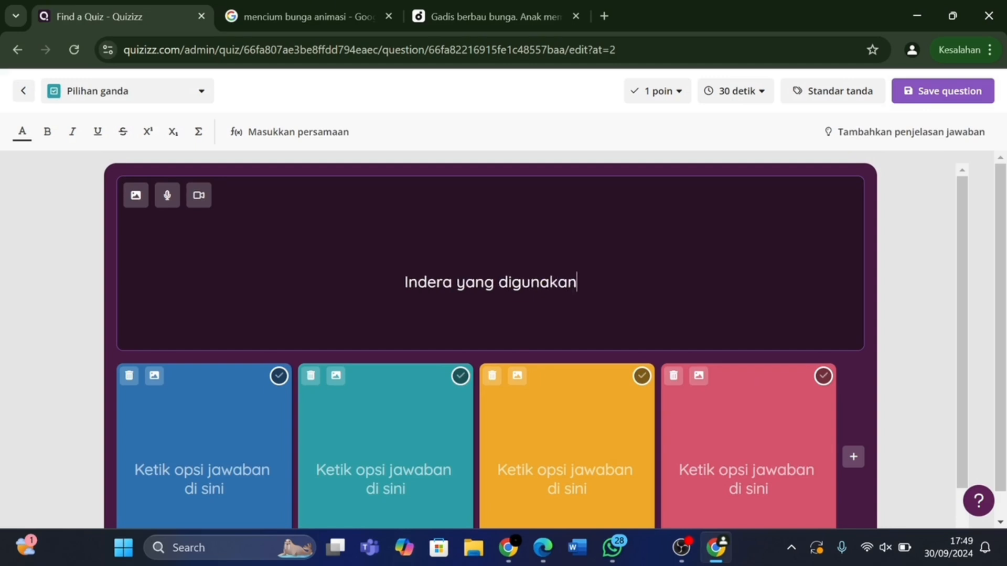
type(" untuk ")
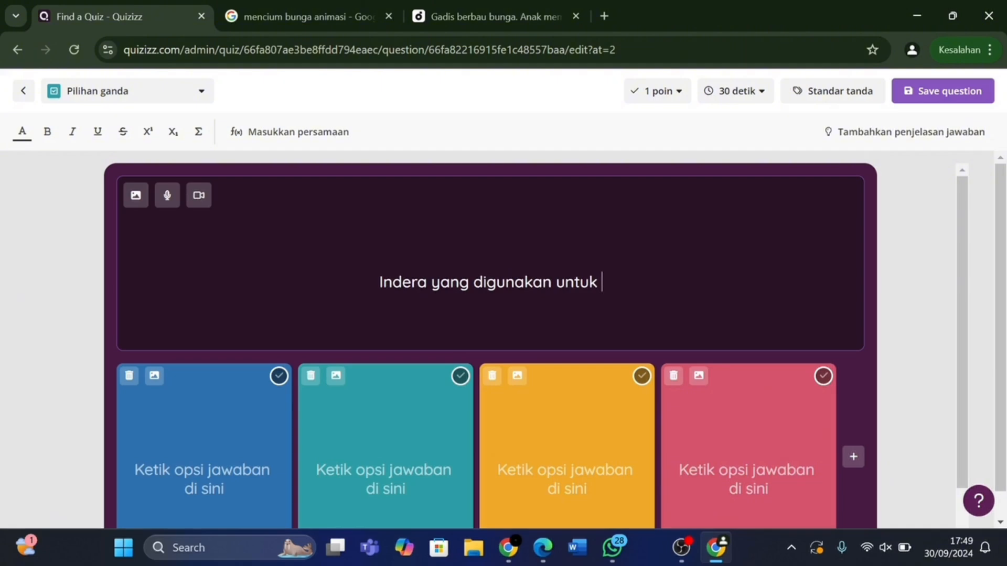
type("me")
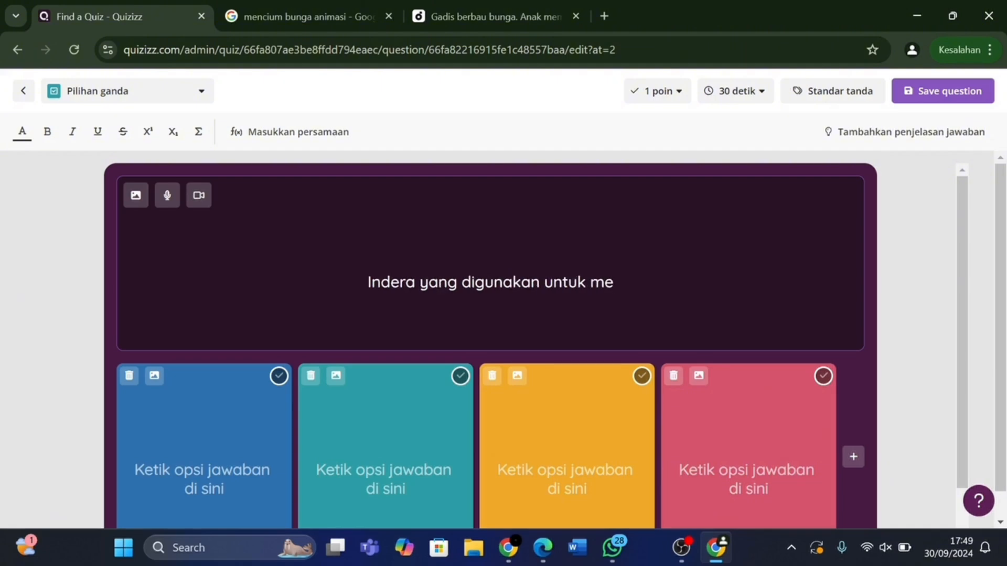
type("lihat")
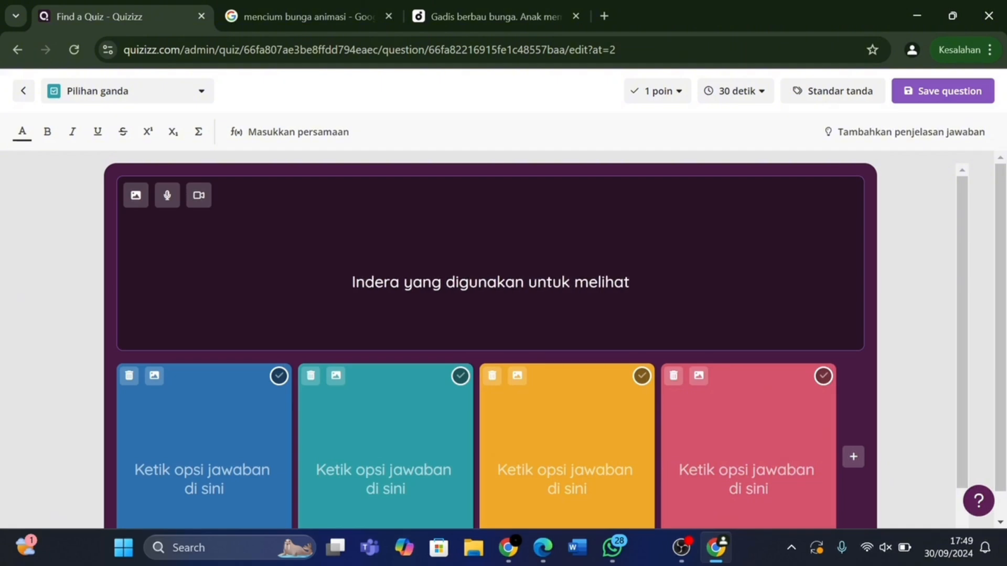
type("?")
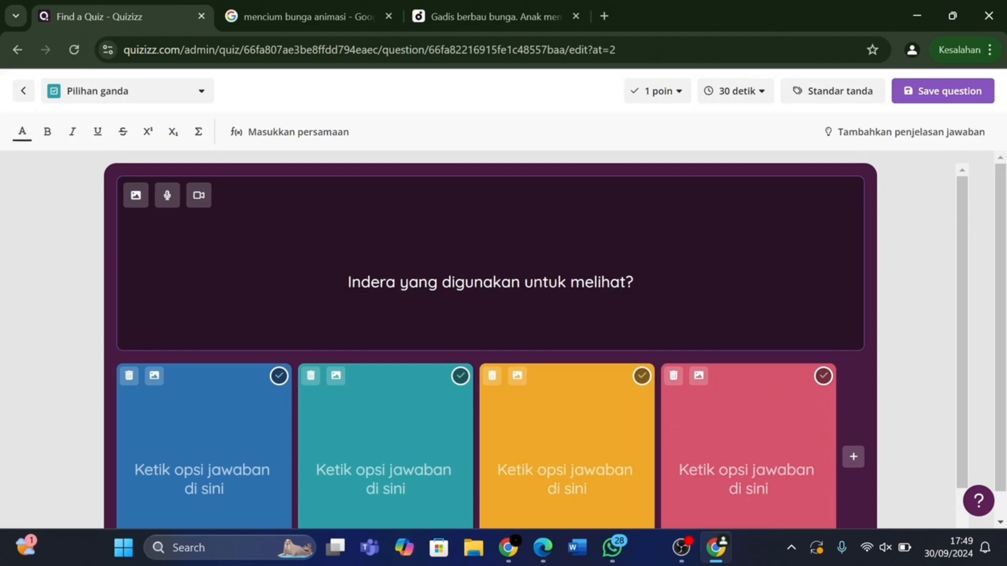
type("Apa")
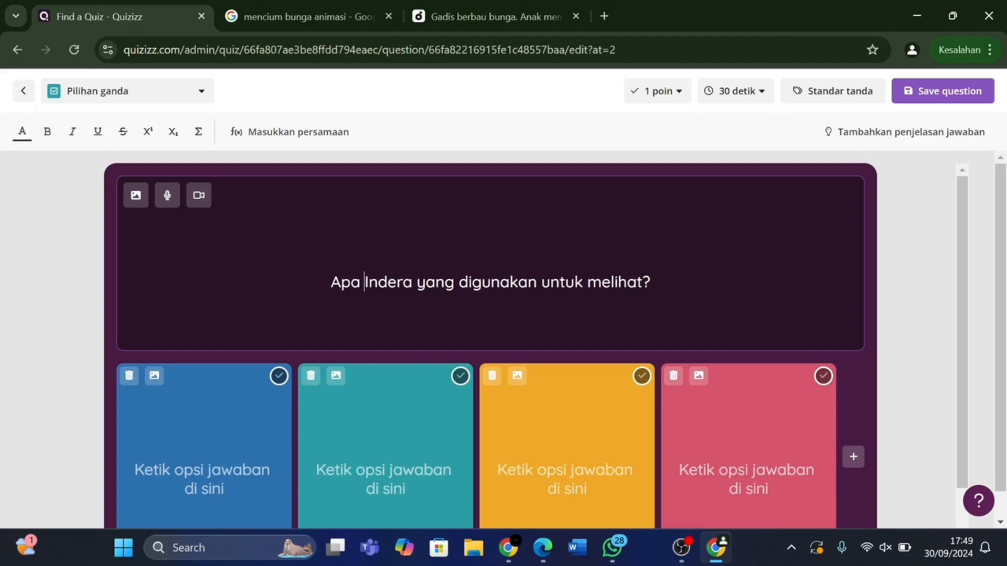
scroll(535, 346, "down", 1)
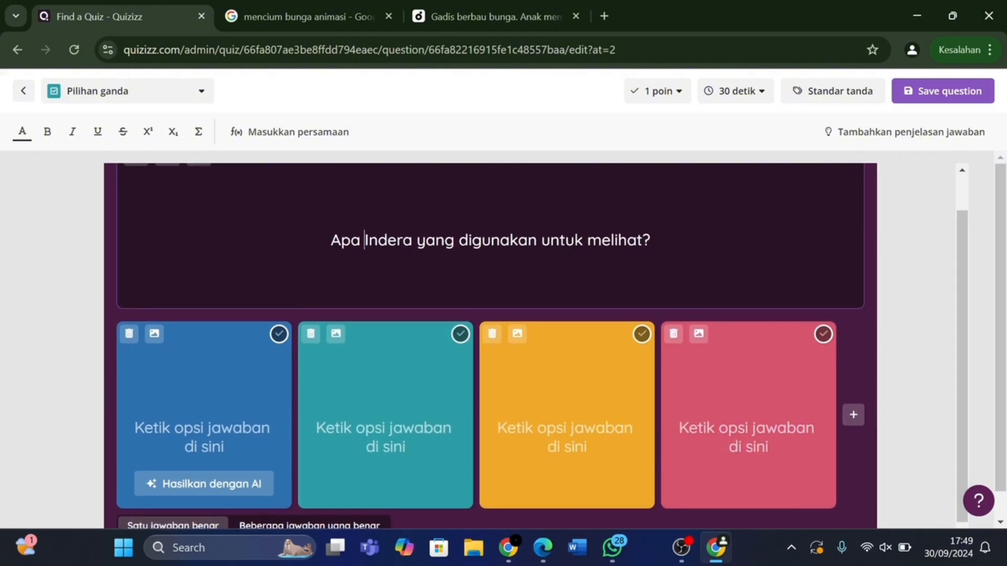
Put the first cartoon ear from an 'animasi telinga' image search into the first answer option.
left_click(158, 339)
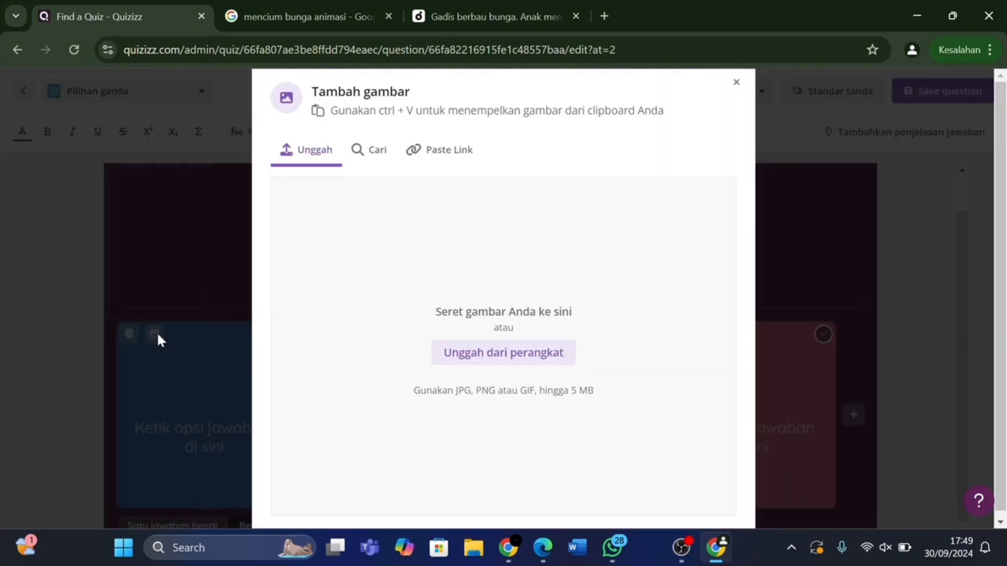
left_click(356, 154)
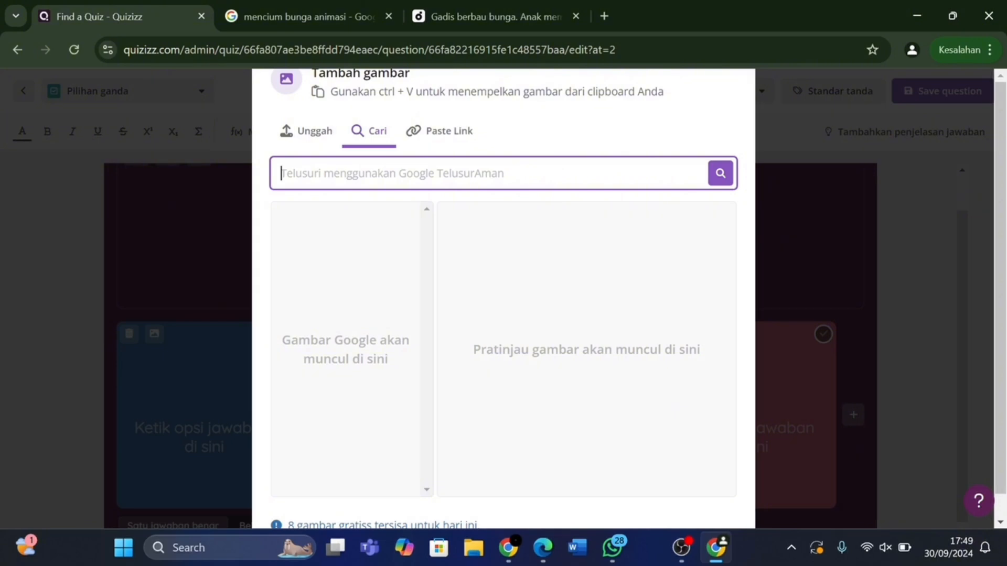
type("animasi te")
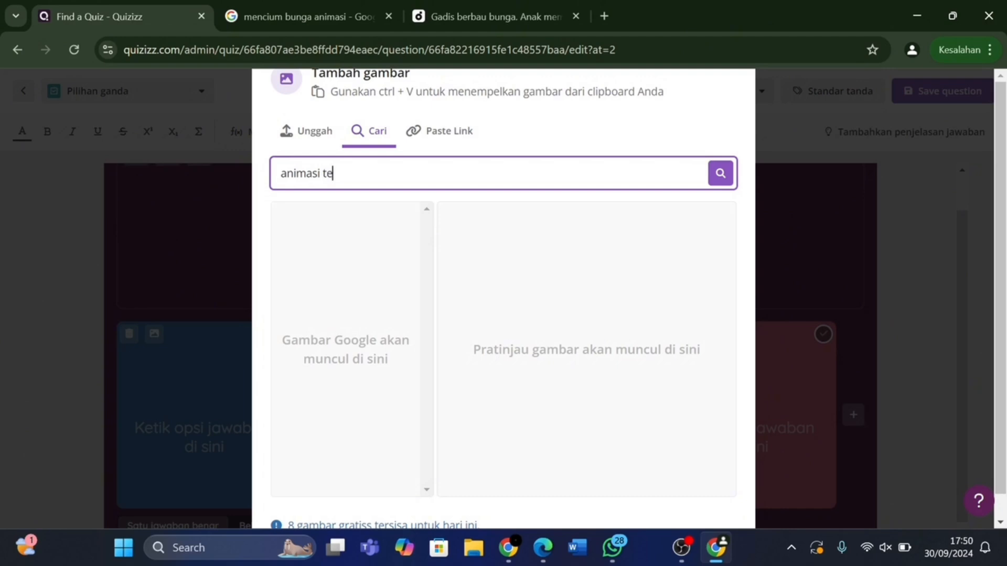
type("linga")
left_click(721, 176)
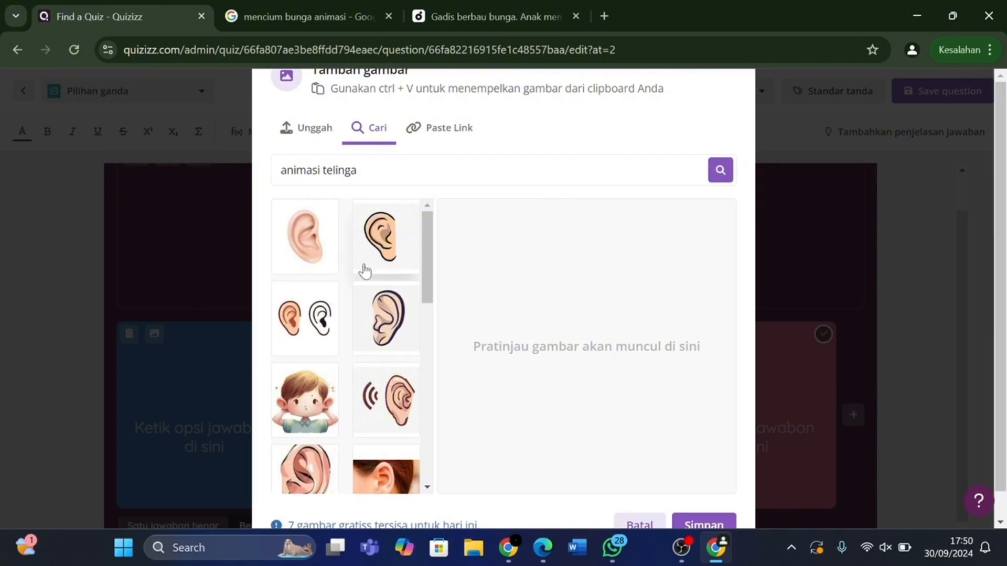
left_click(315, 249)
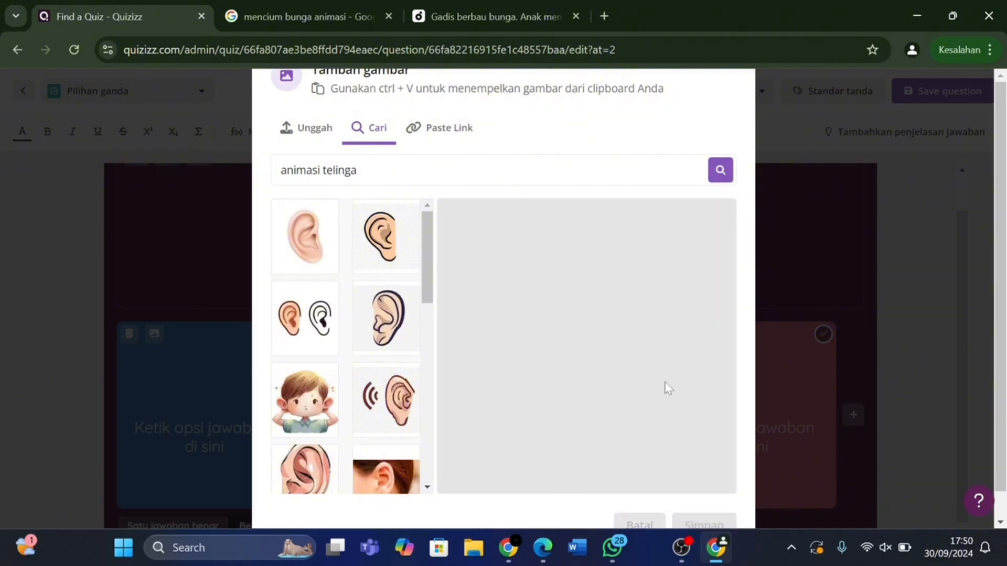
scroll(668, 388, "down", 1)
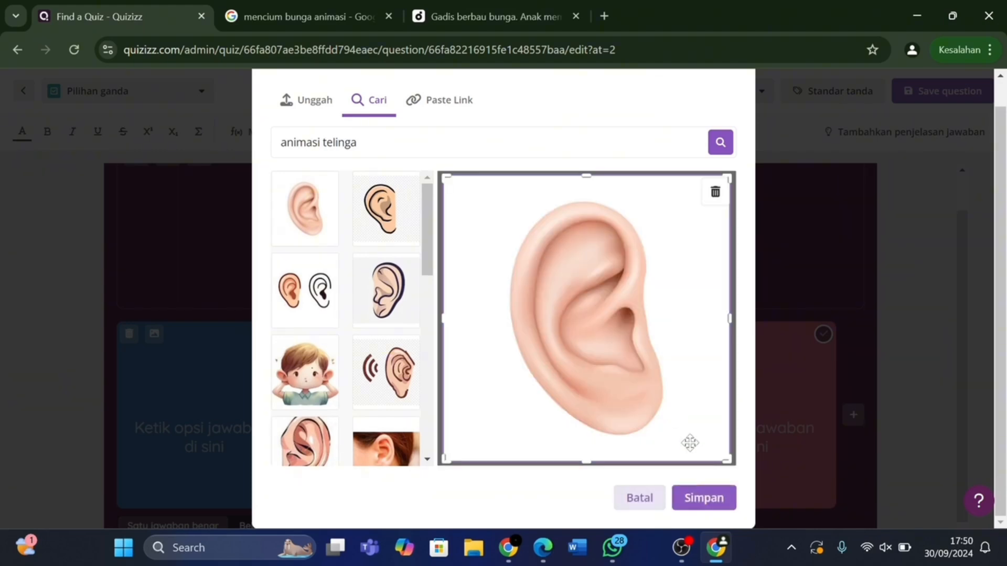
left_click(708, 498)
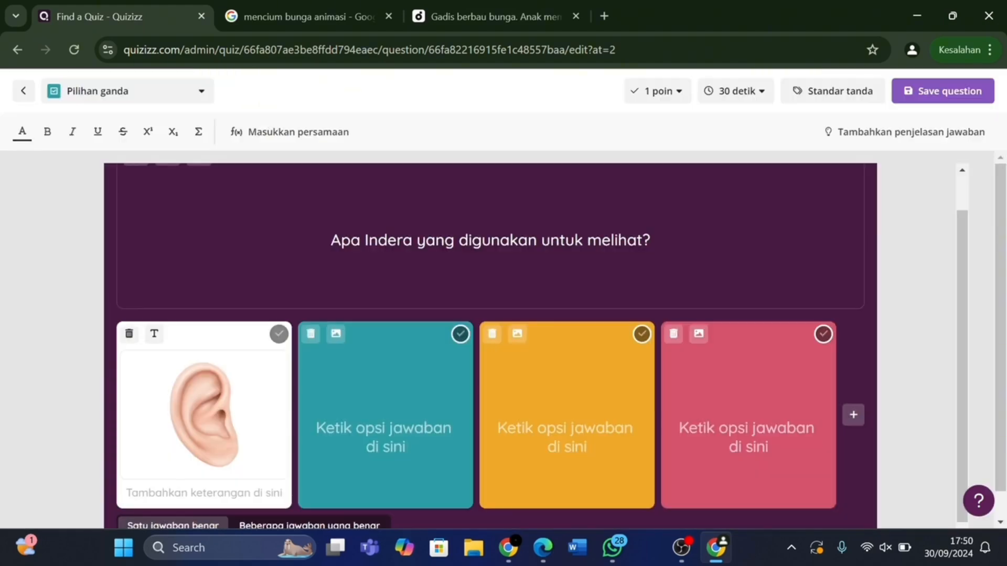
Fill the second answer option with an outlined cartoon nose found via 'animasi hidung'.
left_click(336, 335)
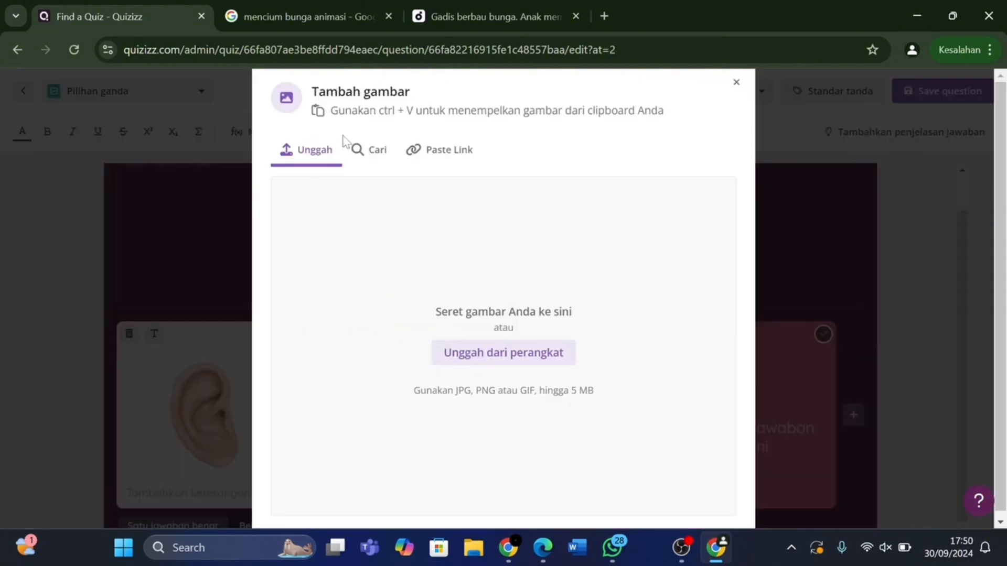
left_click(367, 150)
left_click(282, 173)
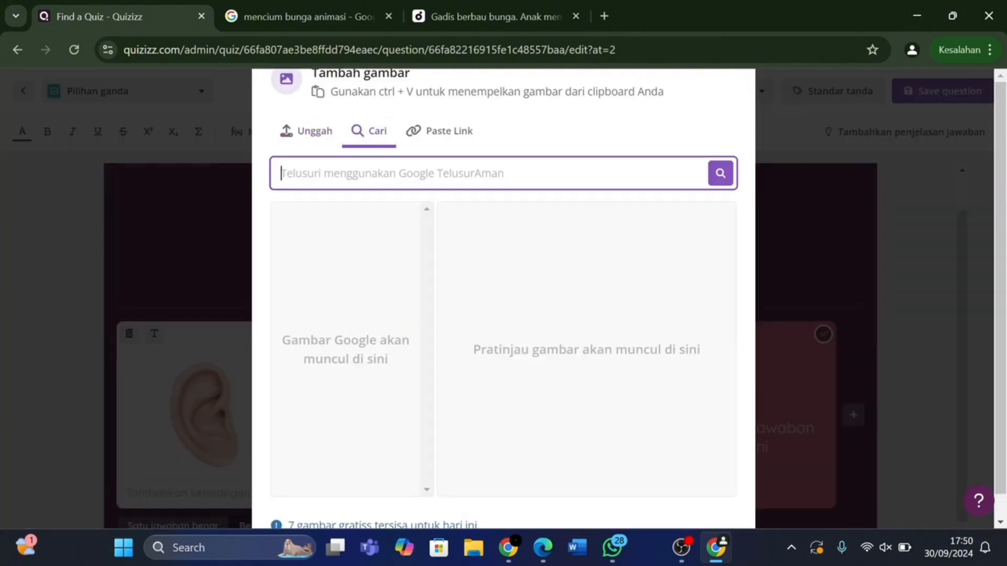
type("animasi")
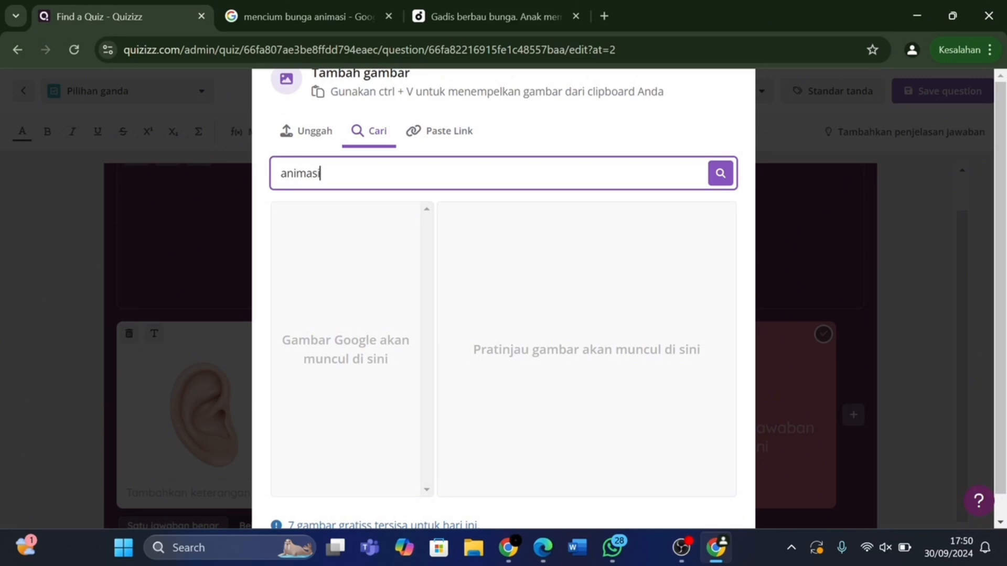
type(" hidung")
left_click(722, 174)
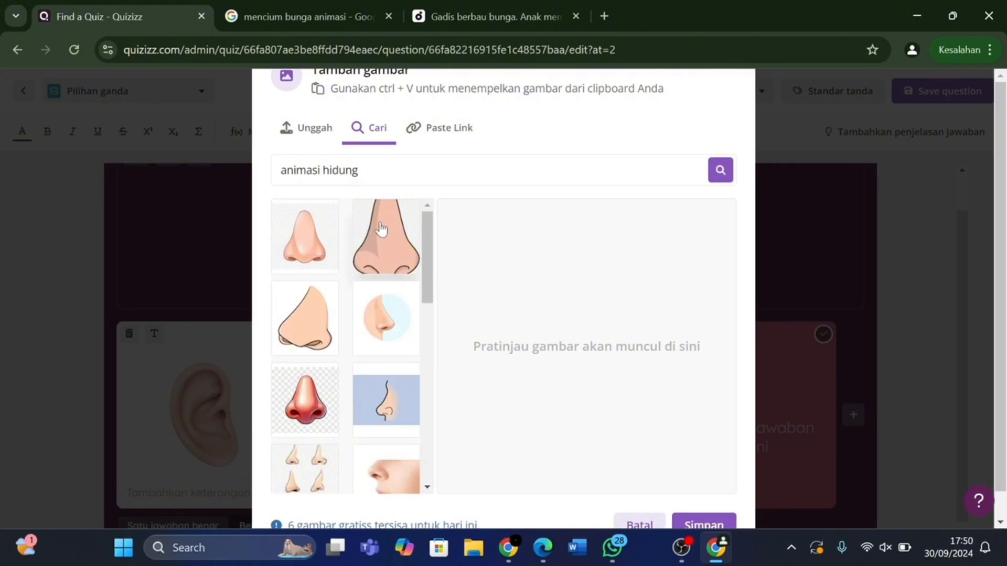
left_click(297, 238)
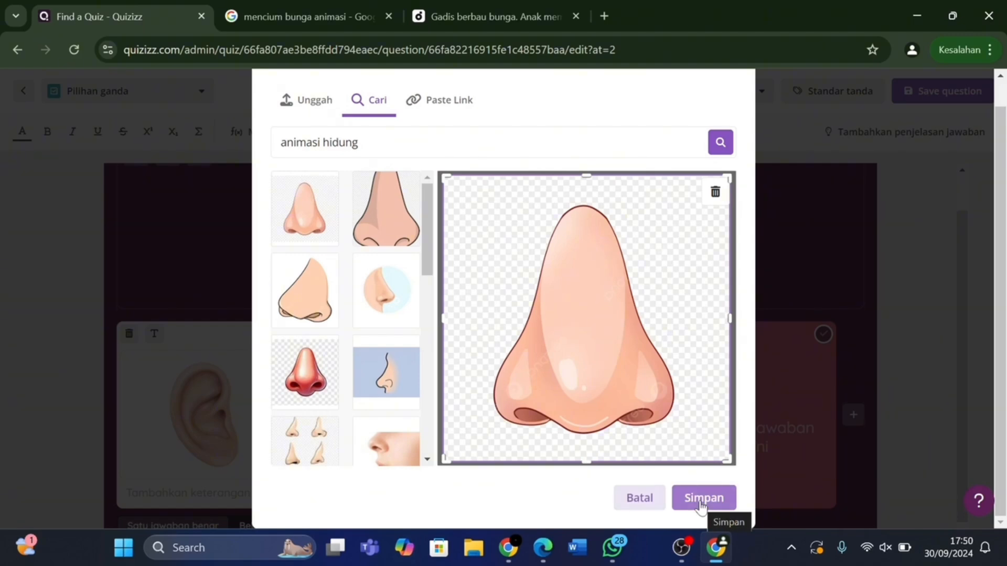
left_click(701, 502)
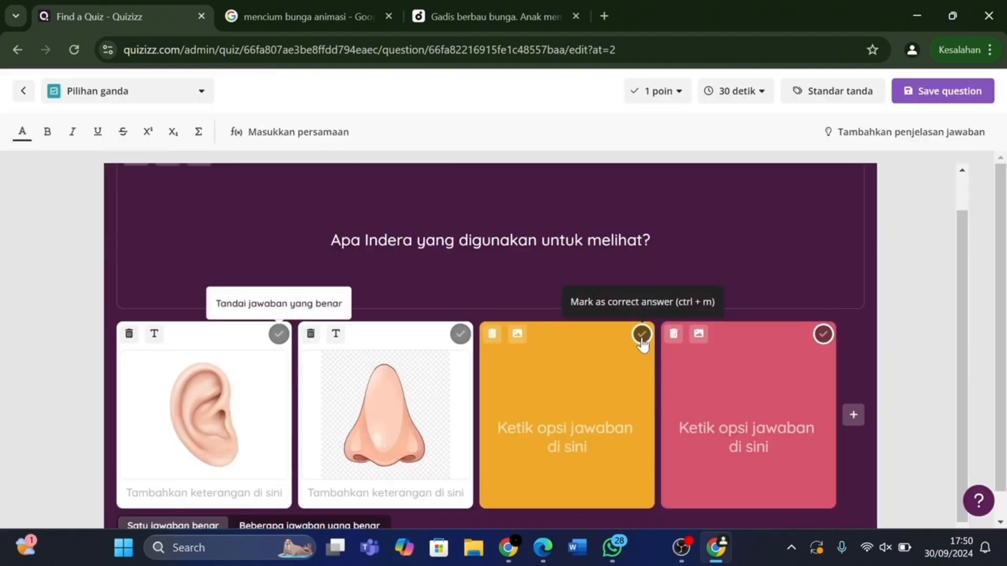
Search images for 'Mata animasi' for the third answer option.
left_click(517, 335)
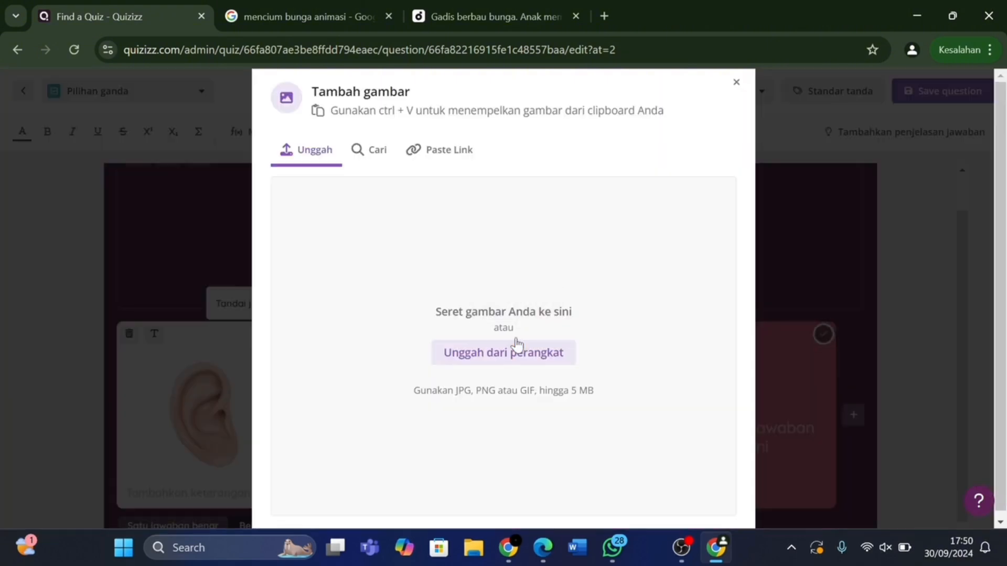
left_click(366, 149)
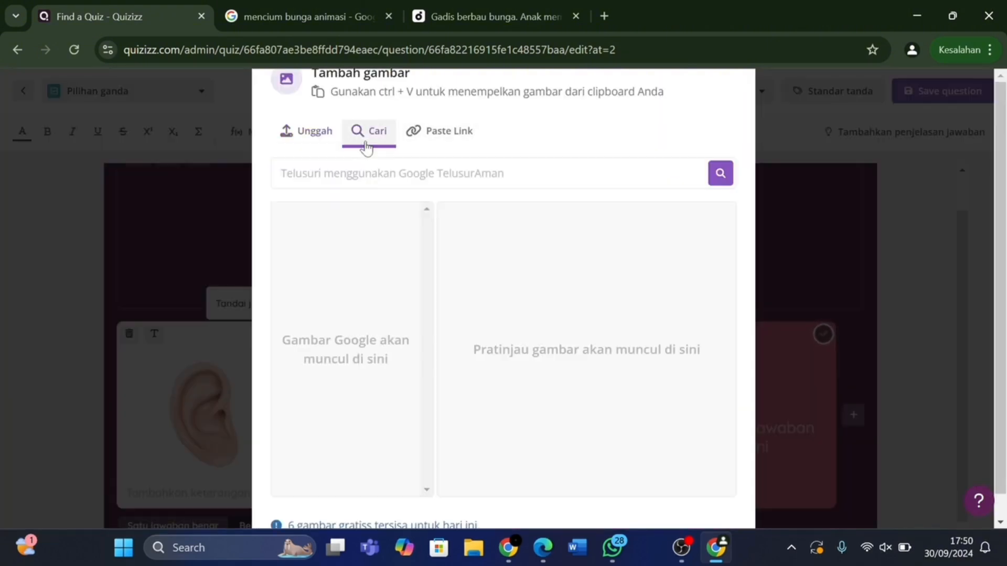
left_click(281, 173)
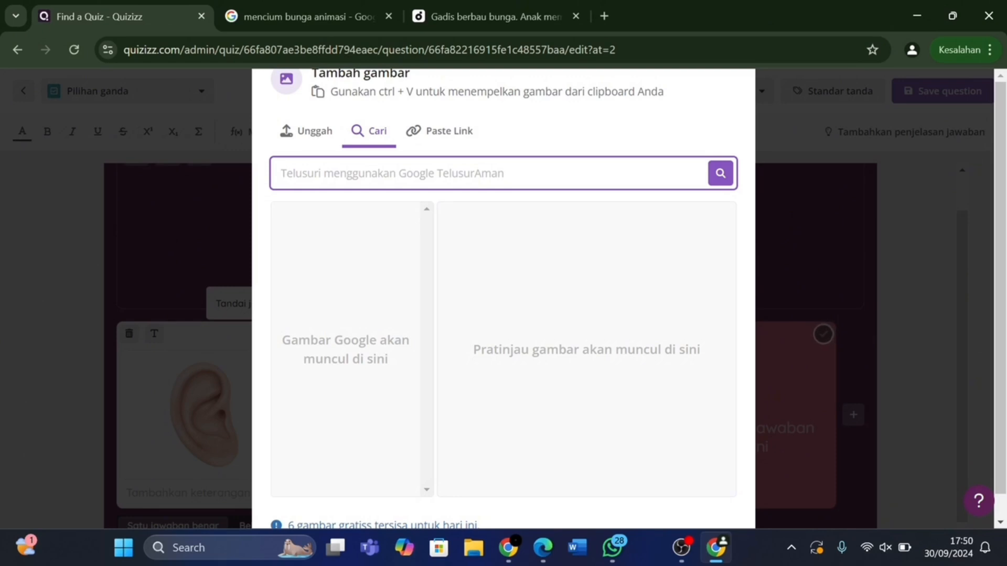
type("Mata")
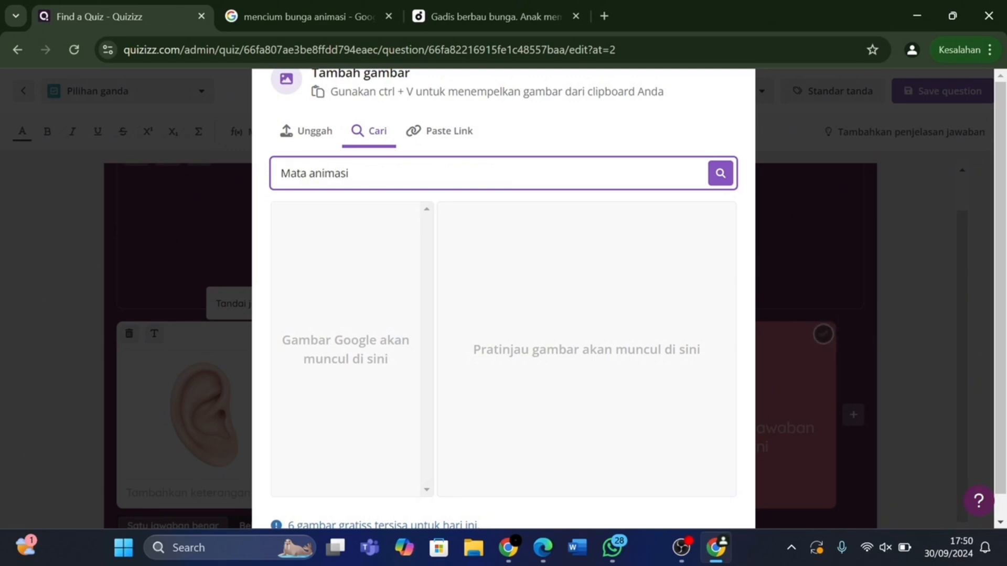
type(" animasi")
left_click(721, 173)
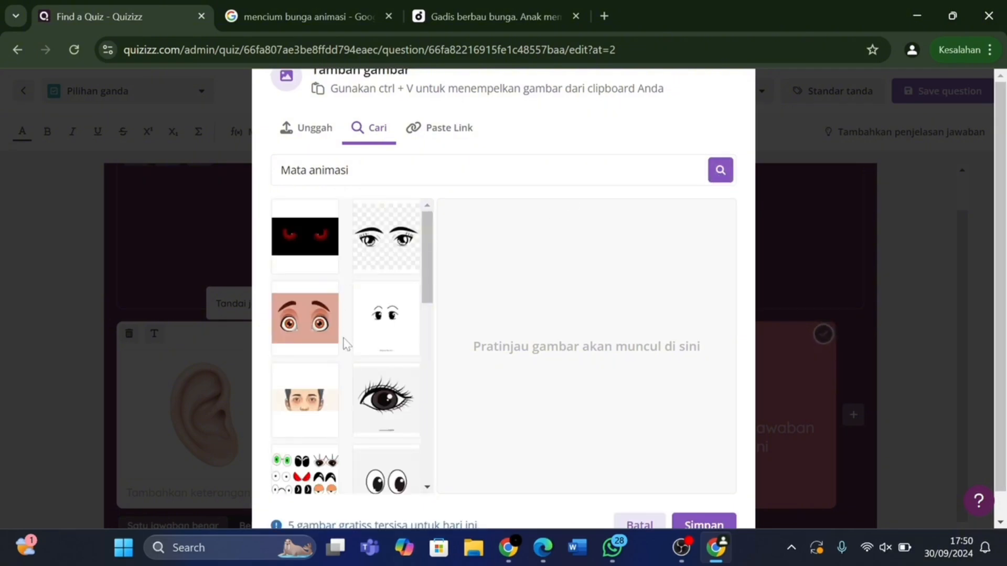
scroll(312, 328, "down", 6)
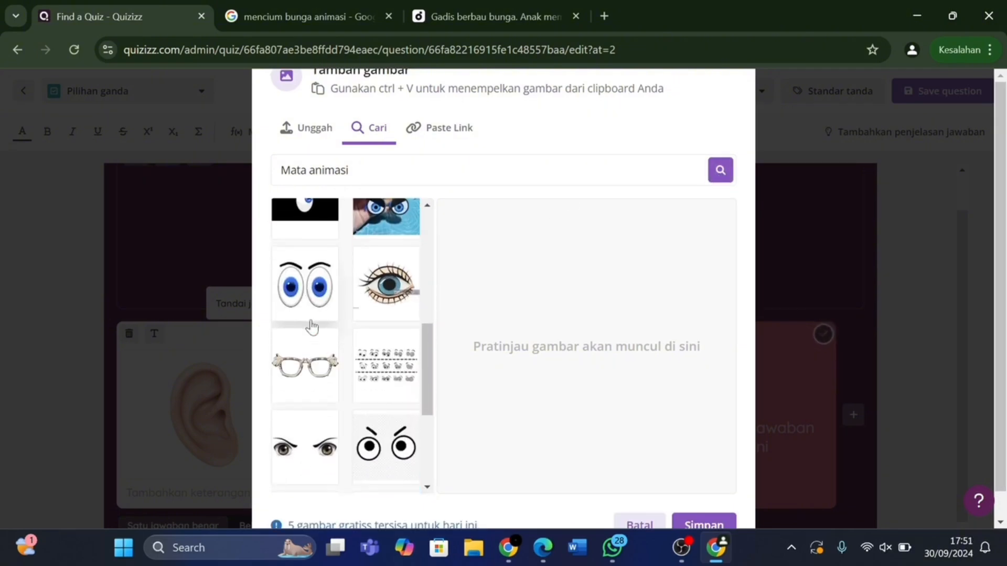
Choose the black-lashed eye, crop its bottom strip, and save it into the third answer.
left_click(384, 289)
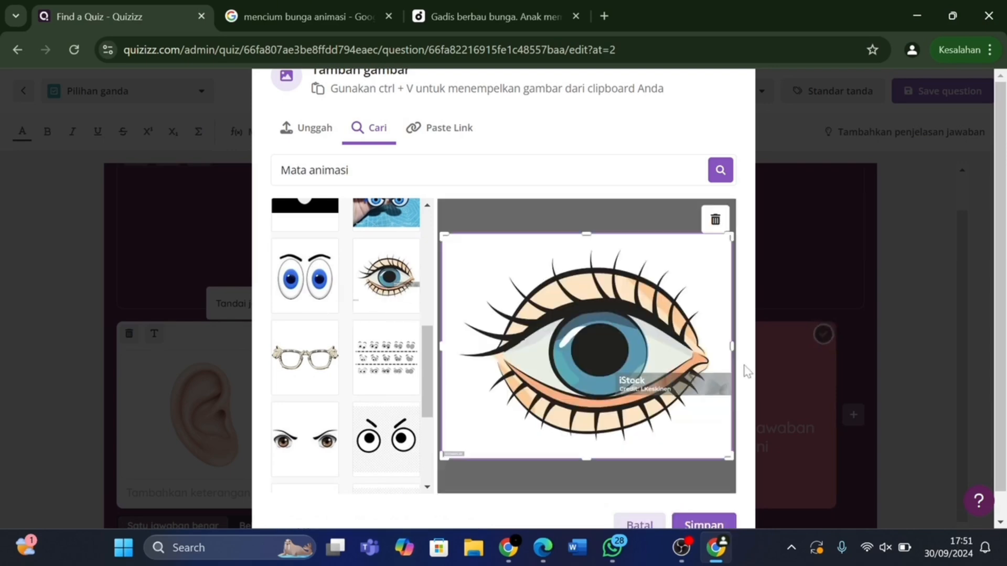
scroll(747, 372, "down", 1)
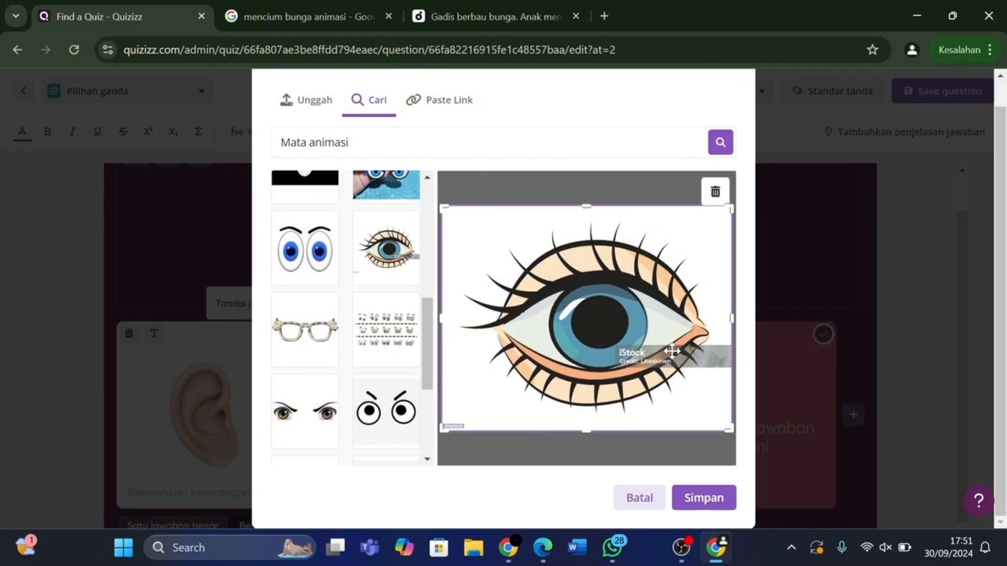
scroll(362, 316, "up", 1)
scroll(362, 317, "up", 5)
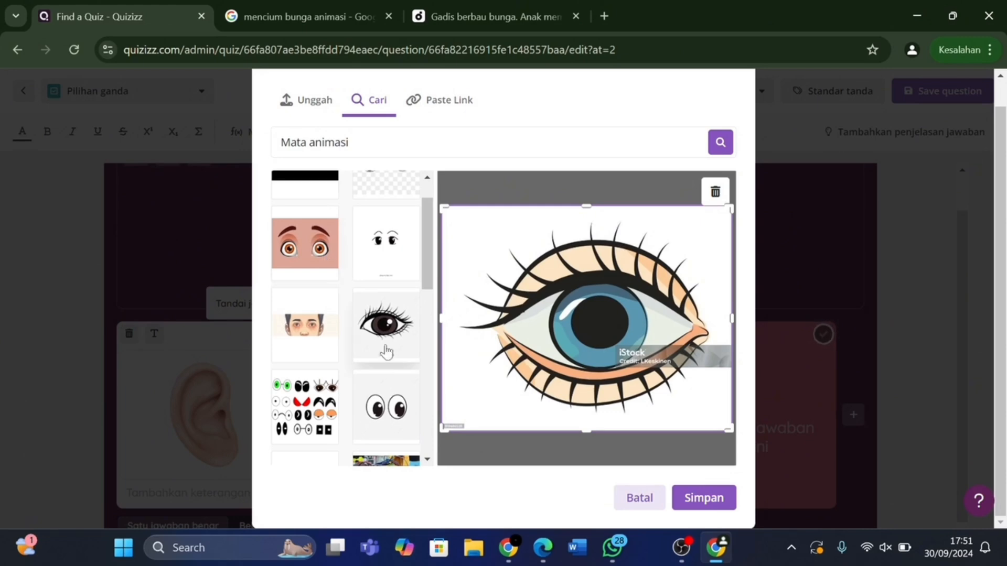
left_click(393, 363)
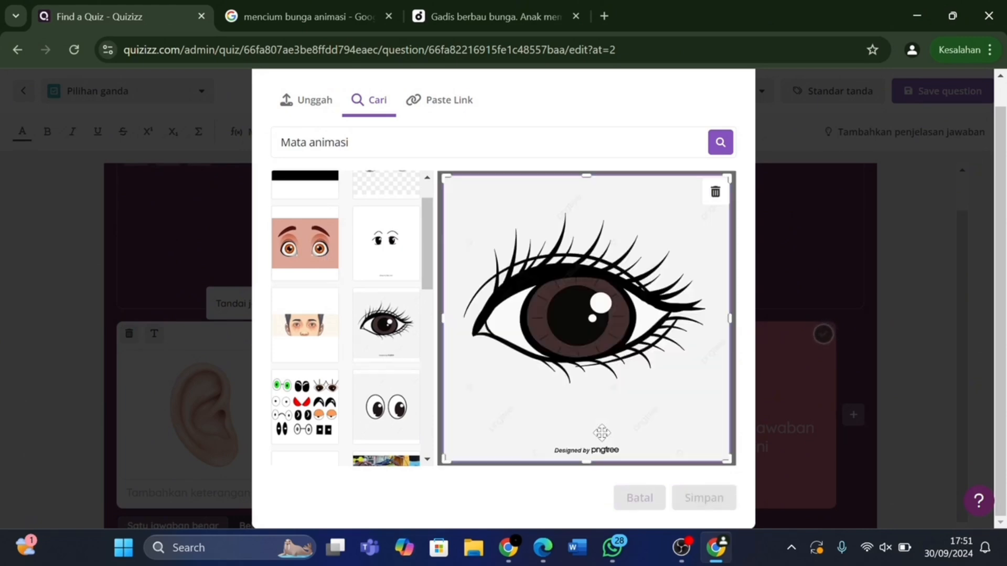
left_click_drag(586, 461, 586, 442)
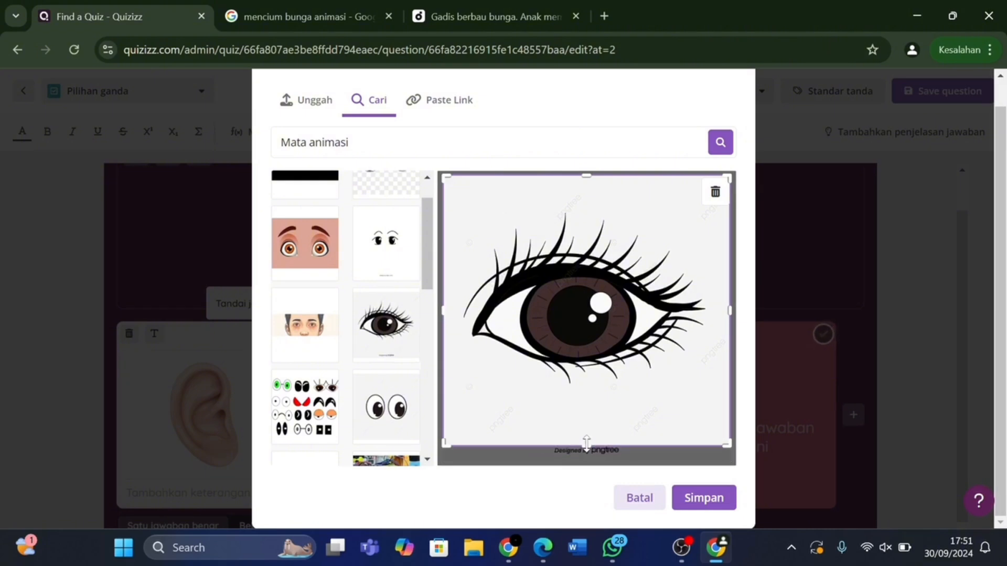
left_click(698, 496)
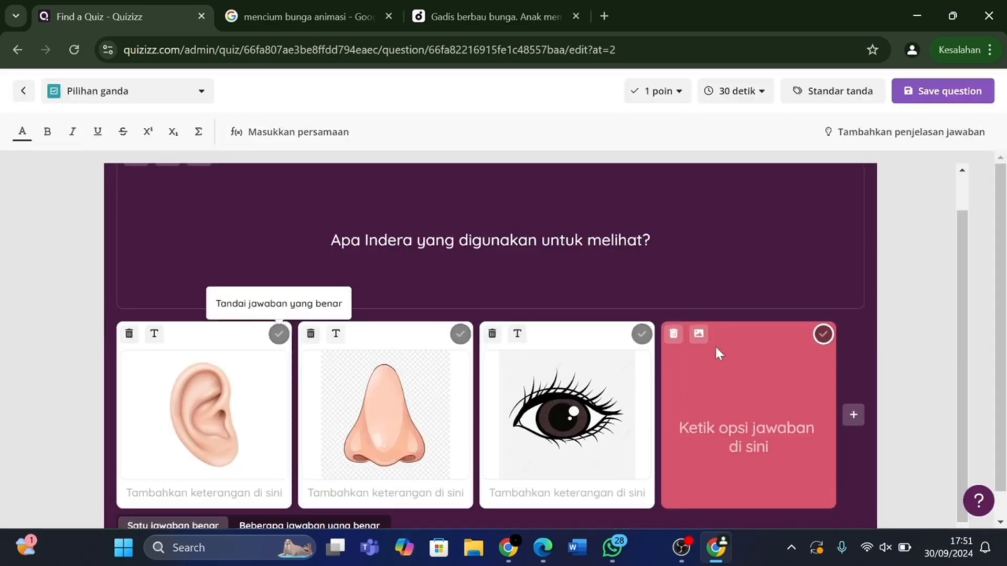
Search Google images for 'animasi lidah' and pick the first tongue picture for the fourth answer.
left_click(700, 340)
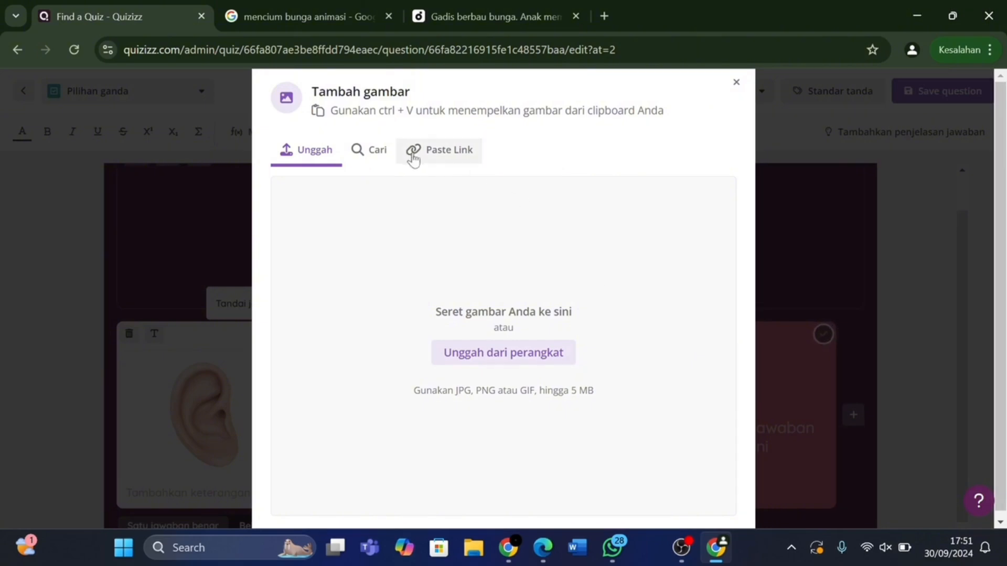
left_click(382, 154)
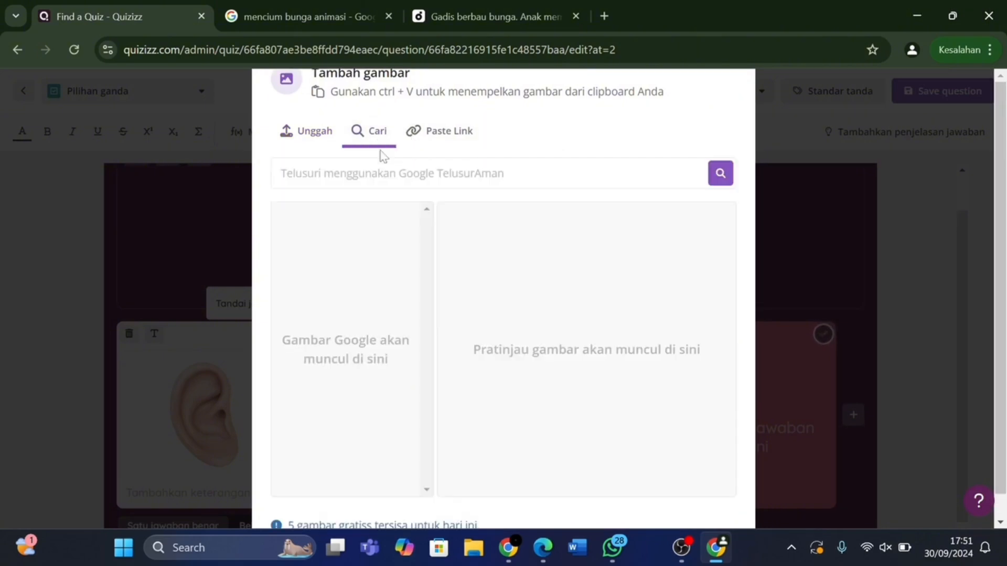
scroll(382, 153, "down", 1)
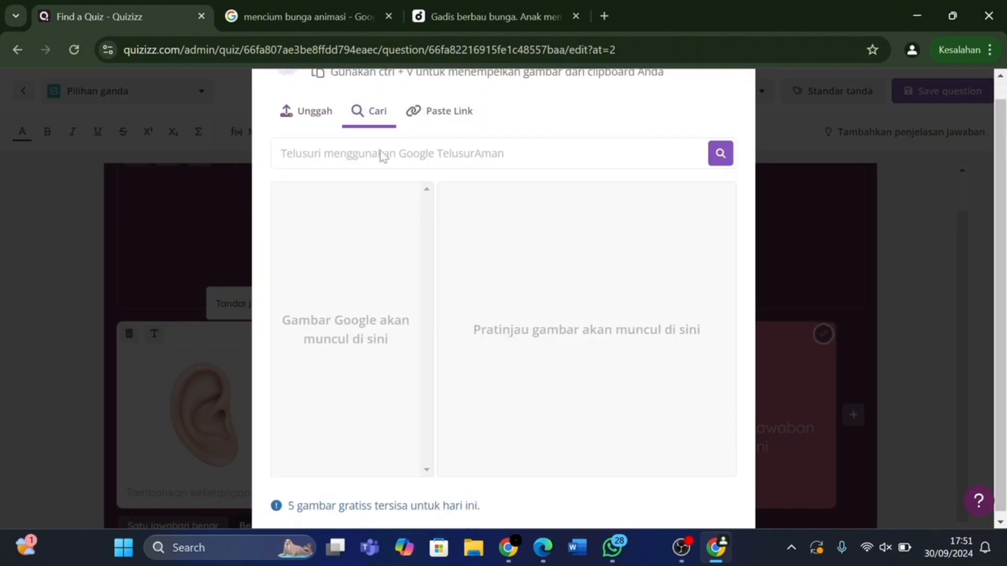
left_click(282, 148)
type("a")
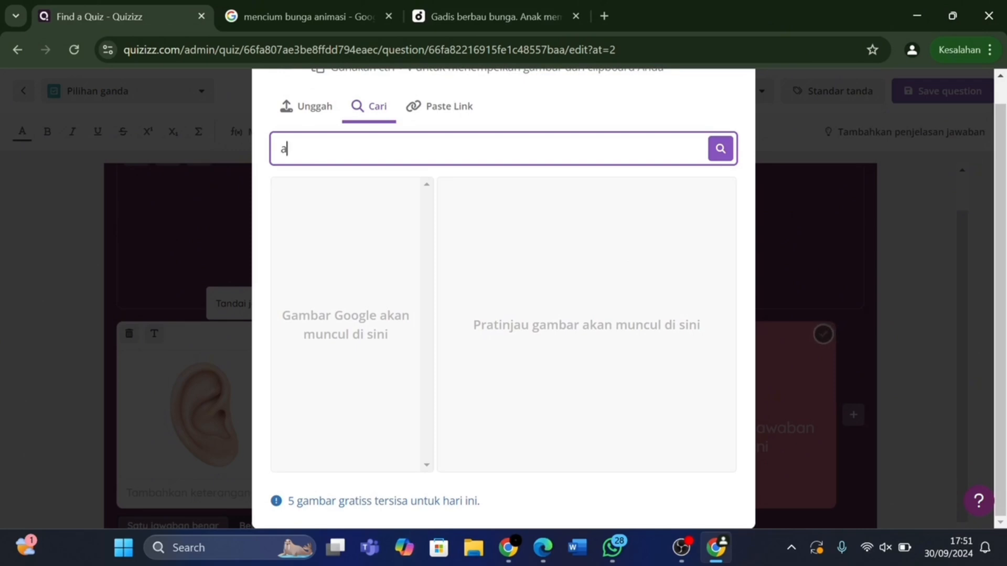
type("nimasi lidah")
left_click(726, 153)
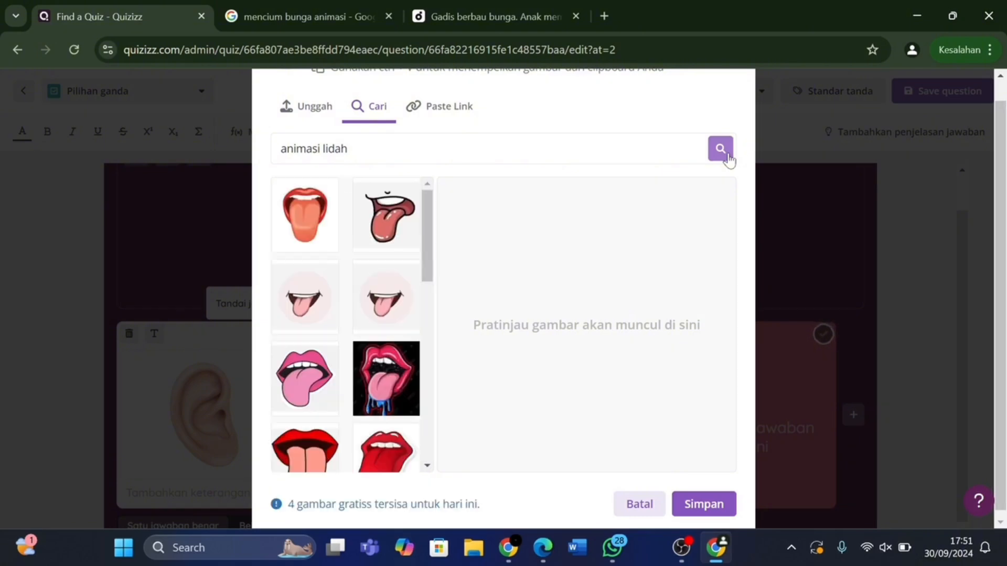
left_click(313, 219)
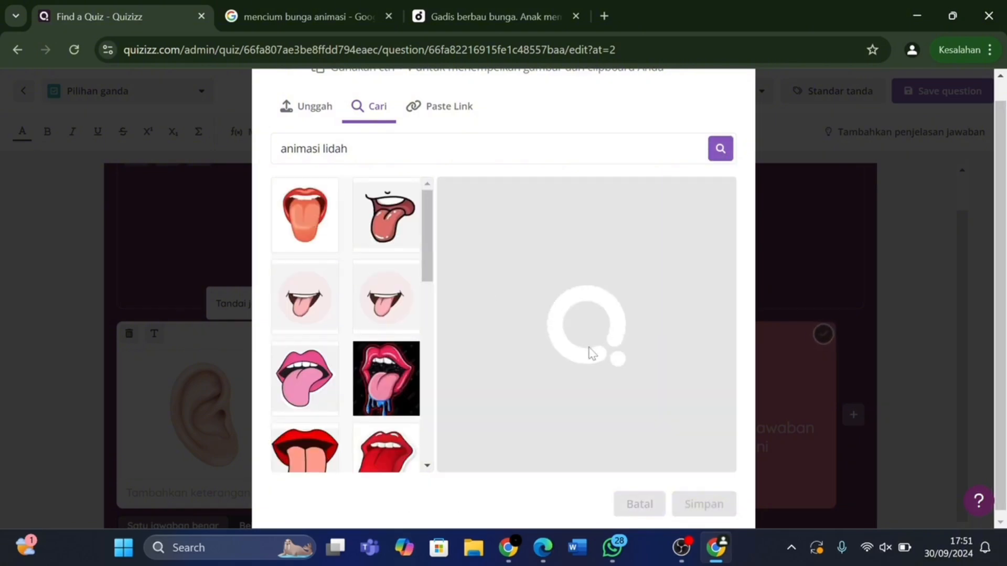
Insert the tongue picture as answer four, mark the eye as correct, and save question 3.
left_click(712, 513)
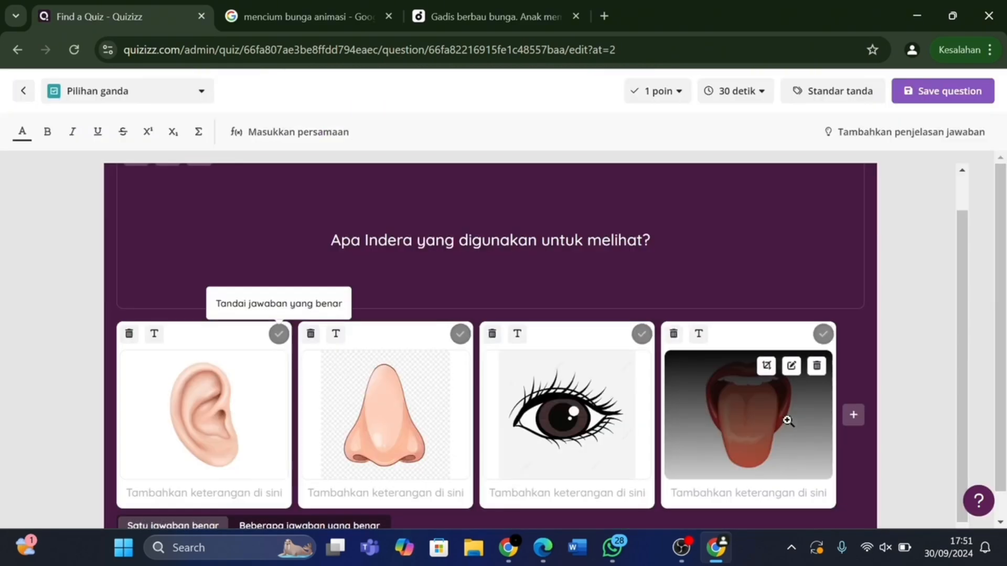
left_click(642, 336)
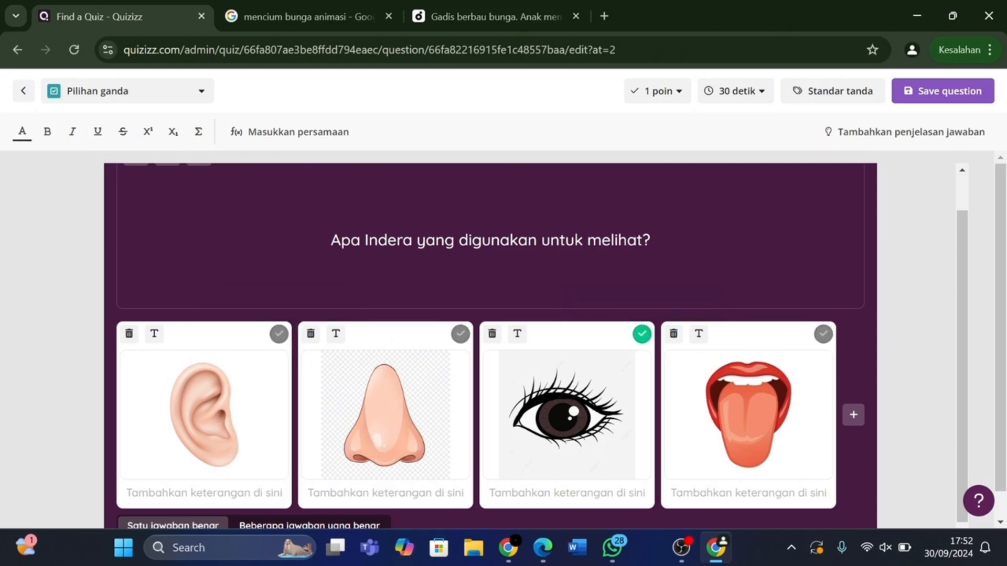
left_click(934, 95)
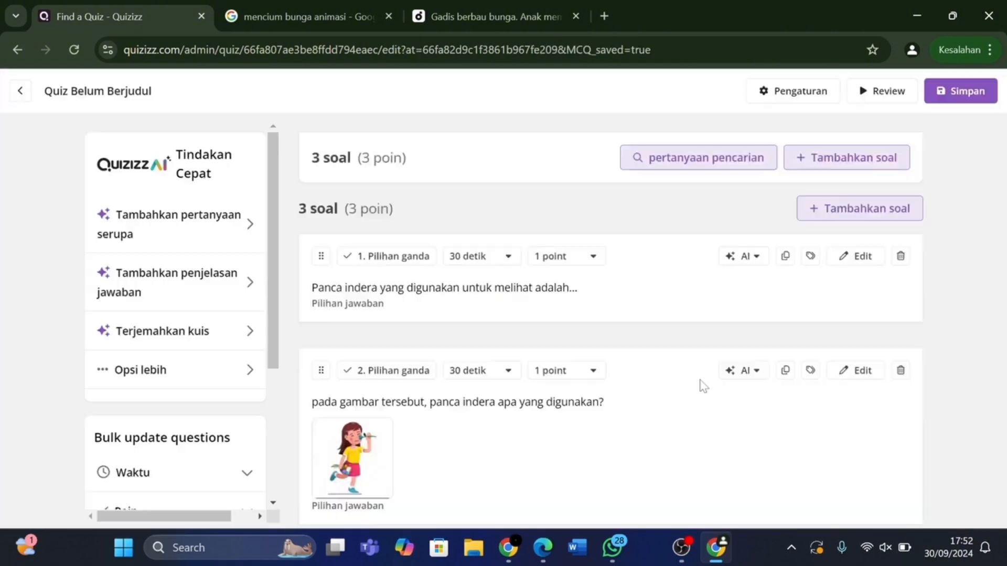
scroll(704, 387, "down", 3)
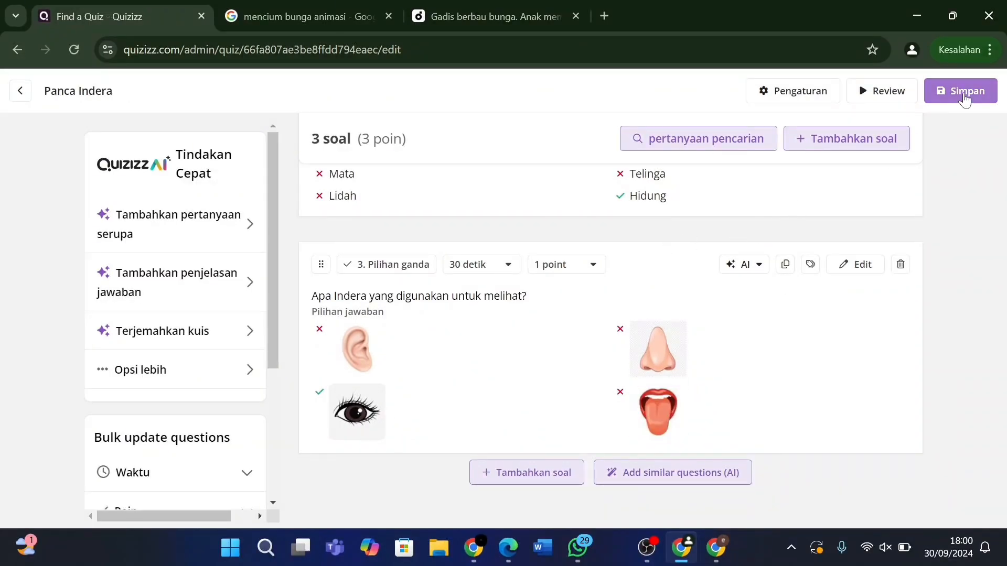
Save the quiz and confirm its title as 'Panca Indera'.
left_click(963, 92)
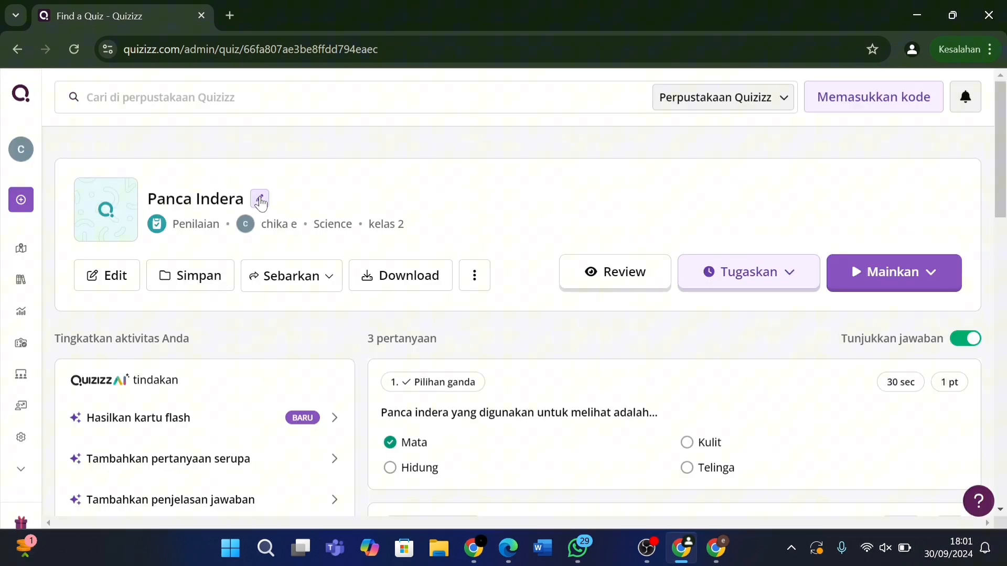
left_click(260, 200)
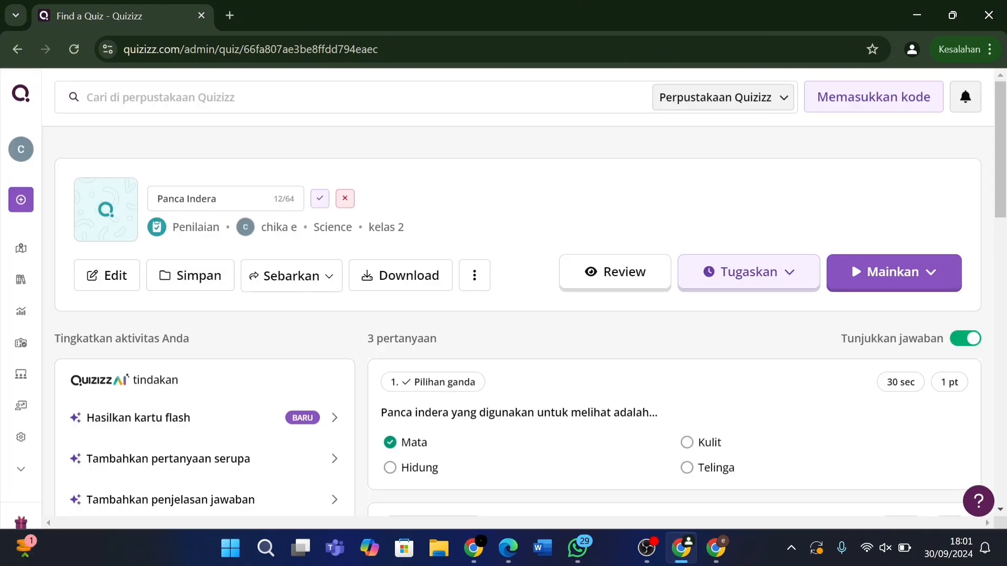
left_click(217, 199)
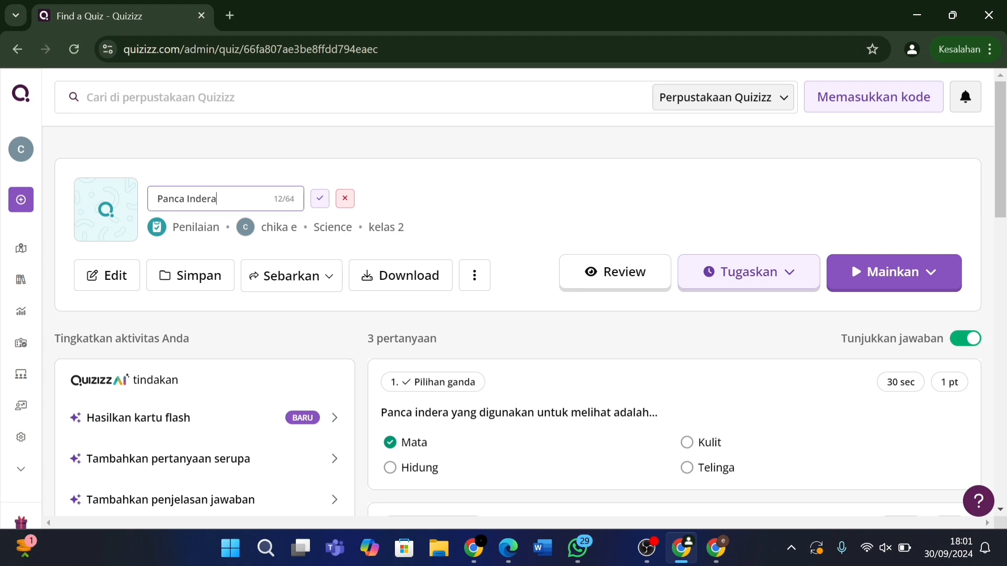
left_click(319, 198)
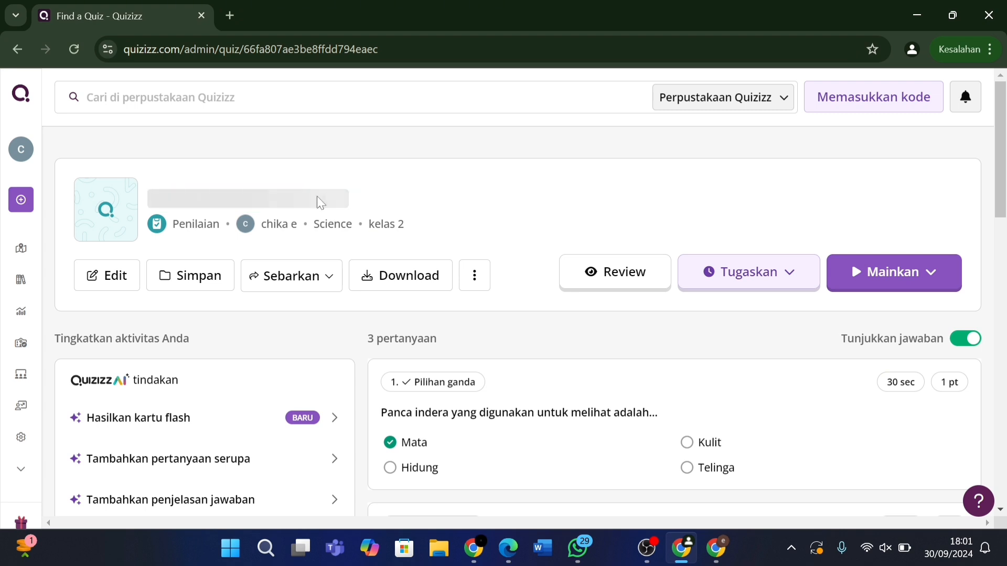
Set the quiz cover to the 'panca indera' image of a girl surrounded by the five senses.
left_click(107, 215)
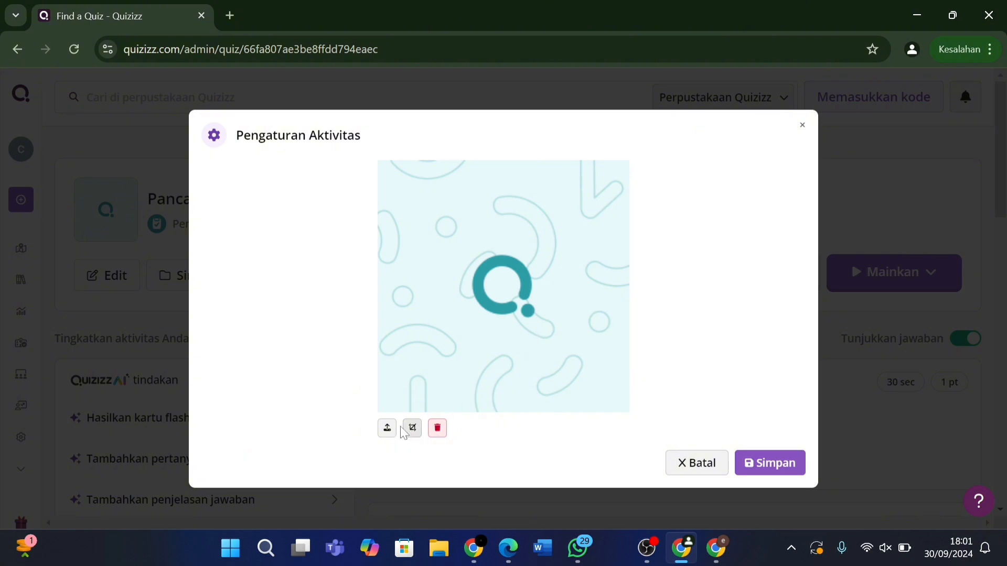
left_click(387, 428)
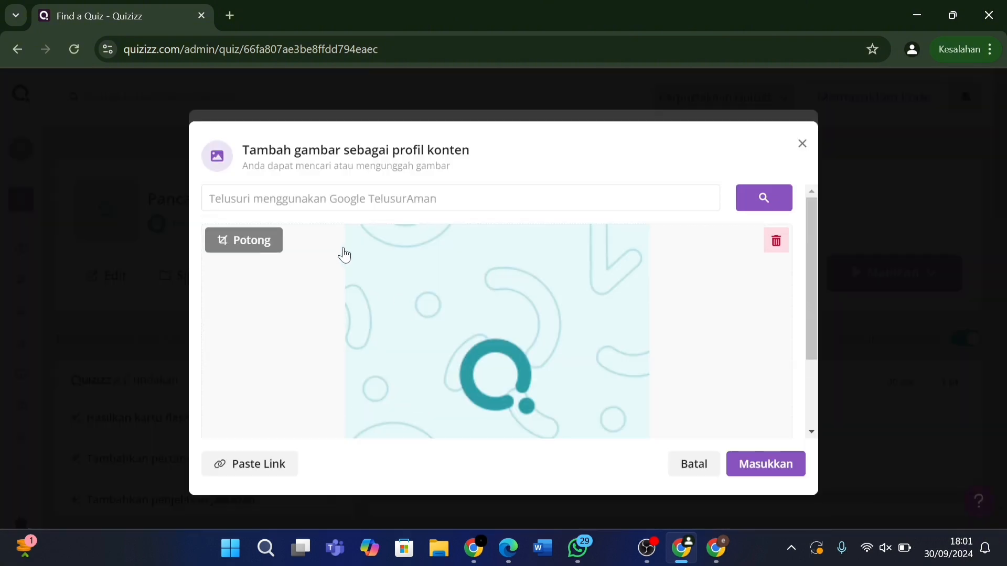
left_click(369, 208)
type("panca indera")
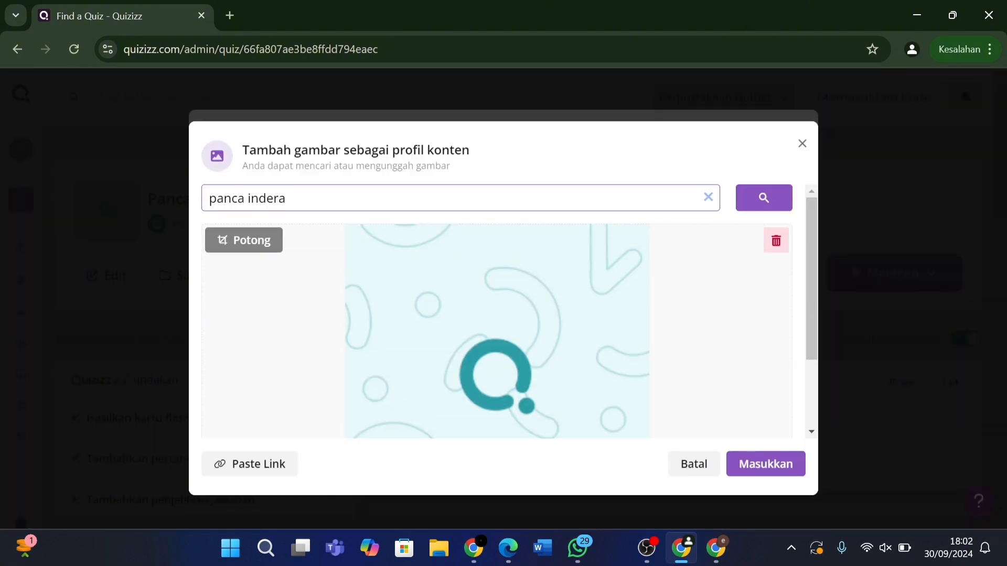
left_click(740, 199)
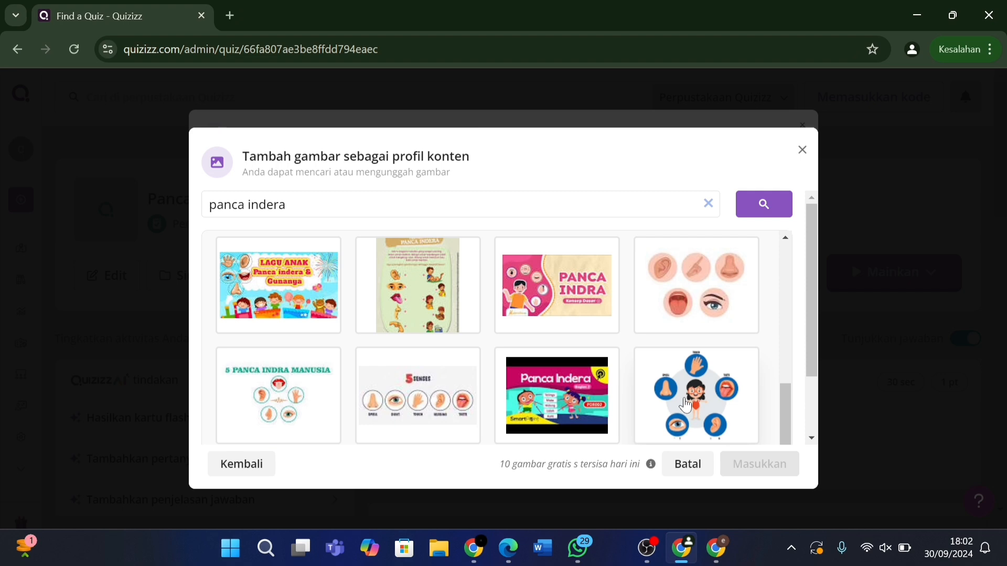
left_click(686, 405)
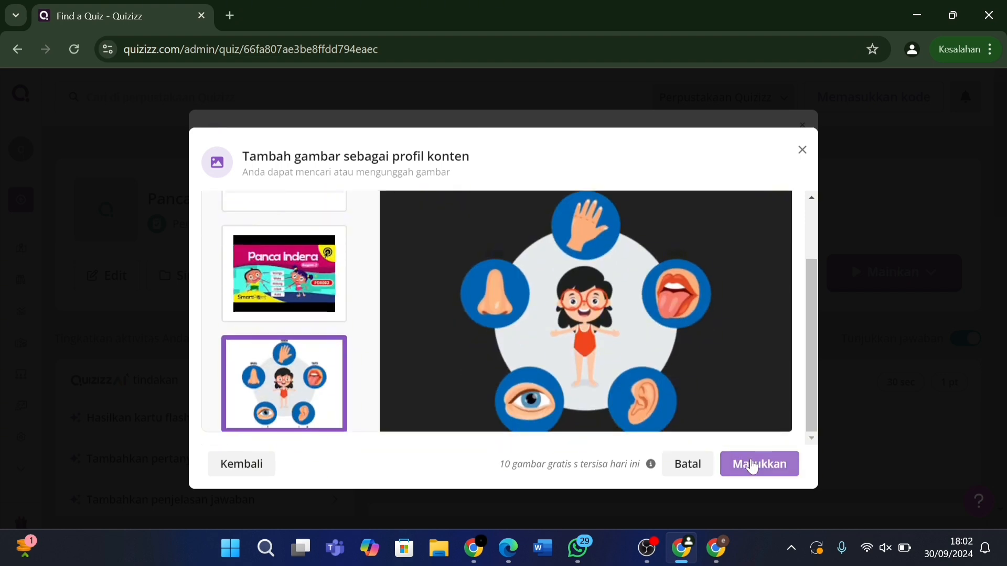
left_click(752, 466)
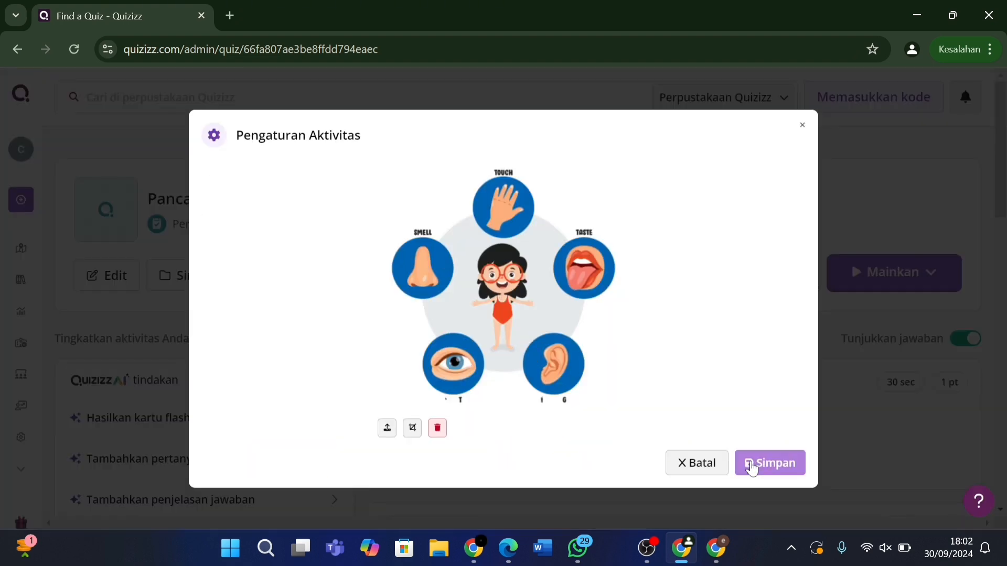
left_click(751, 466)
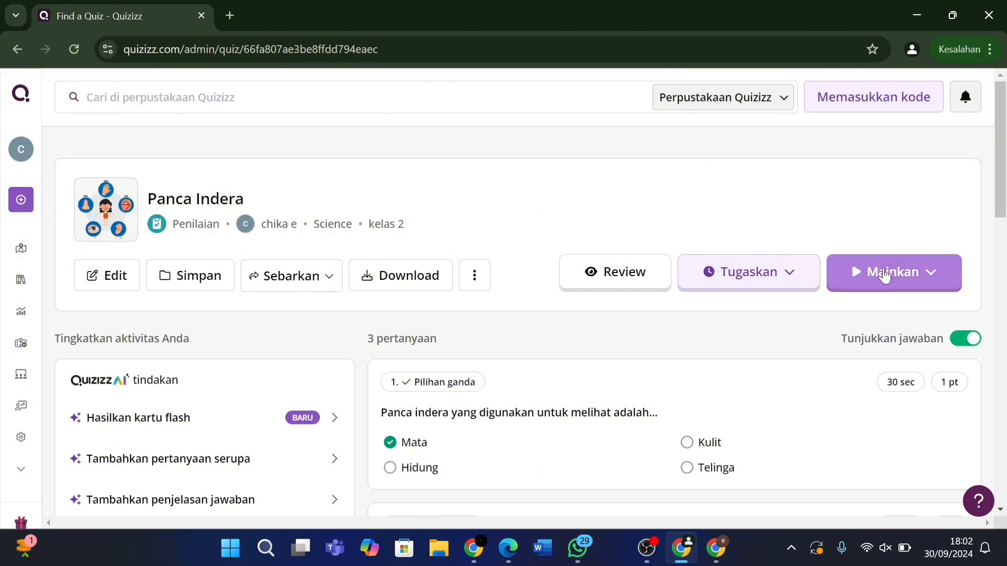
Launch a custom live game of Panca Indera in Mode Klasik.
left_click(885, 275)
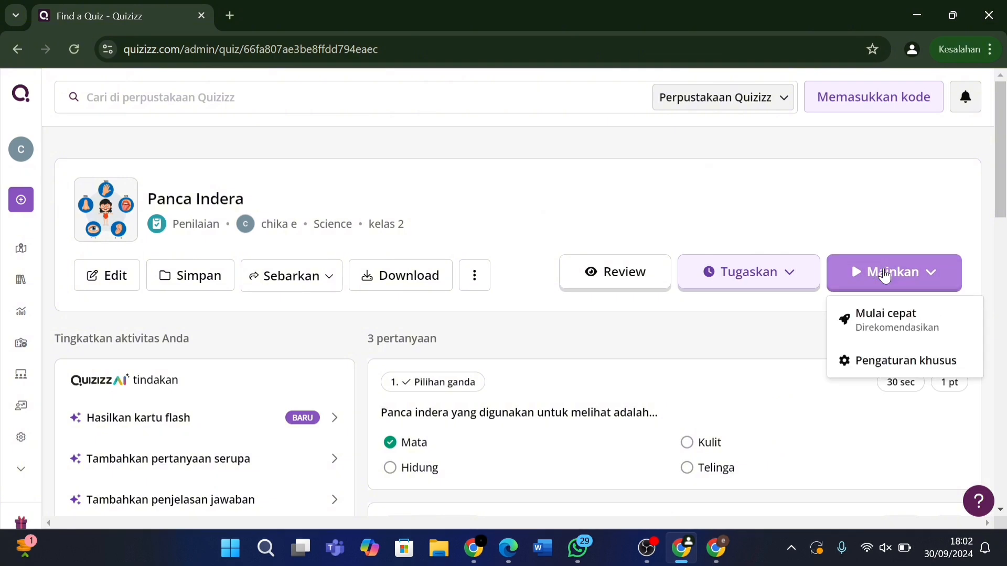
left_click(883, 364)
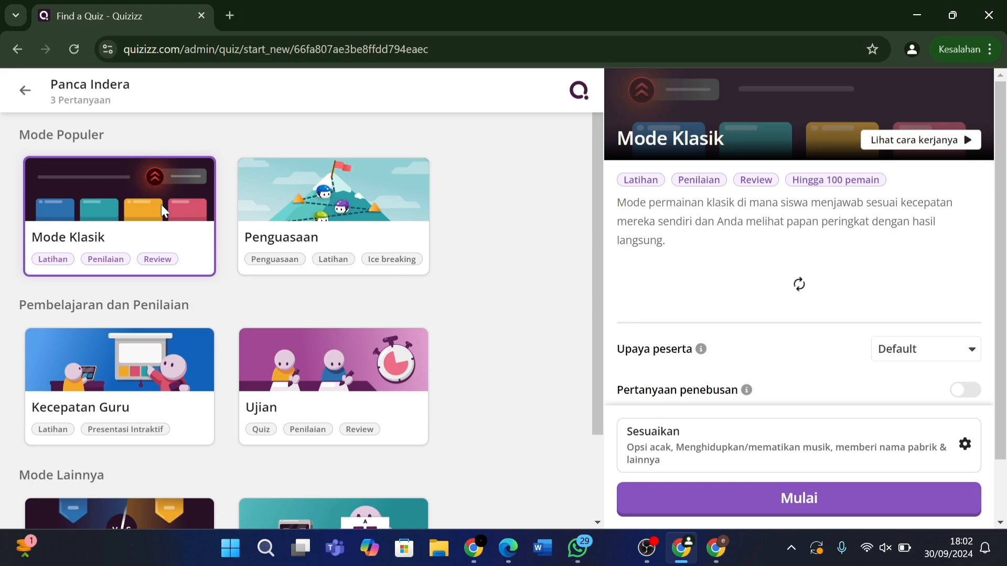
scroll(194, 405, "down", 2)
scroll(194, 405, "up", 2)
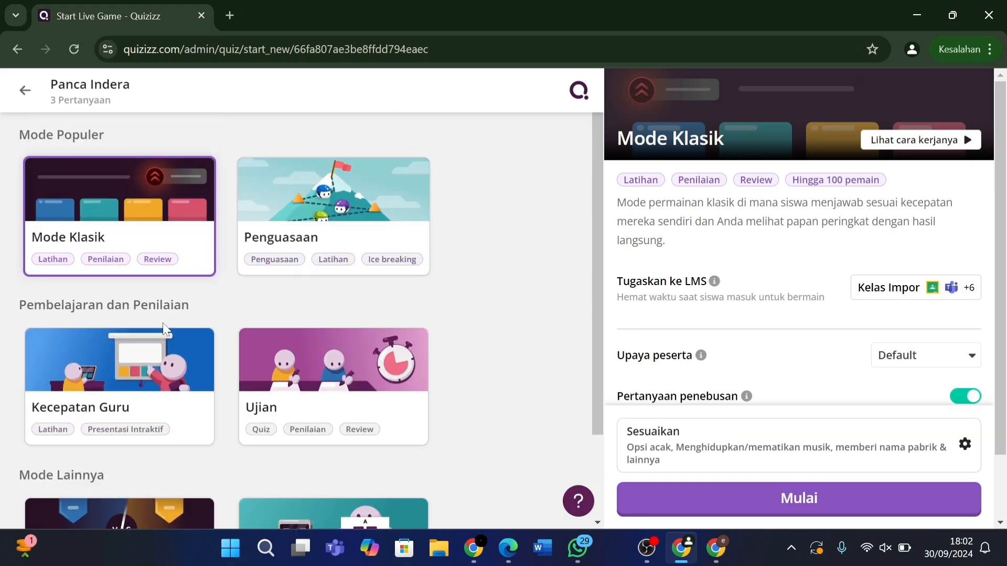
scroll(317, 376, "down", 2)
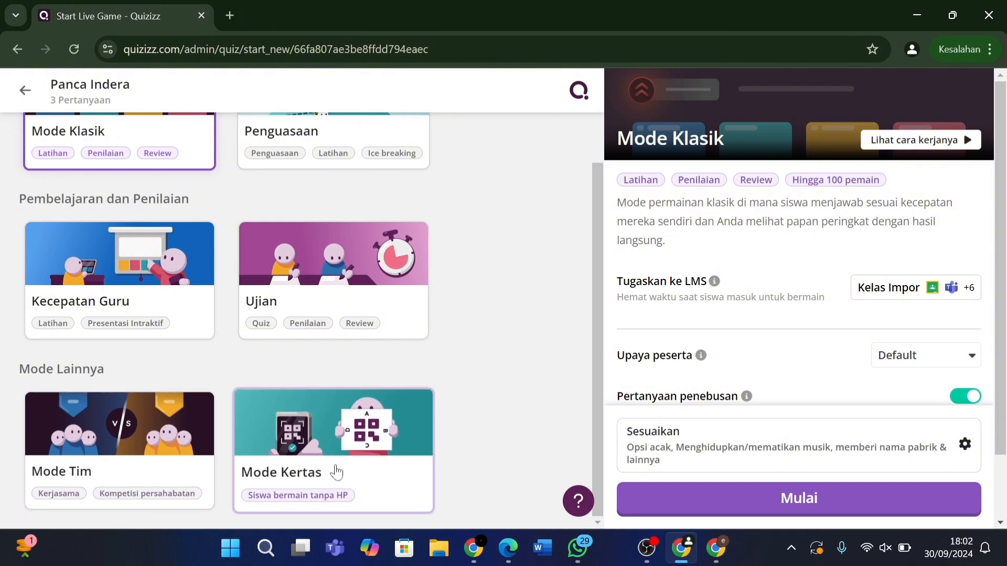
scroll(336, 472, "up", 2)
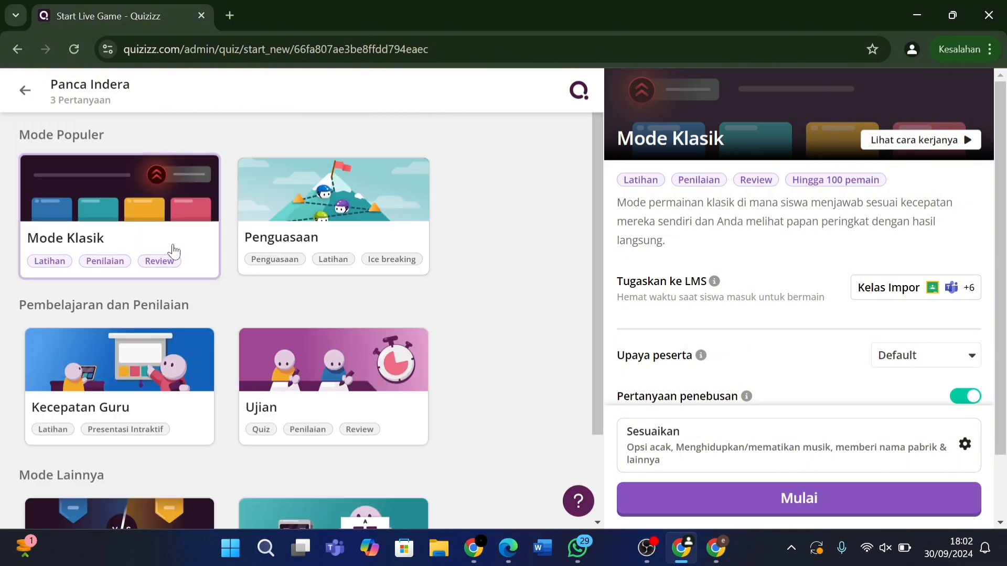
left_click(739, 502)
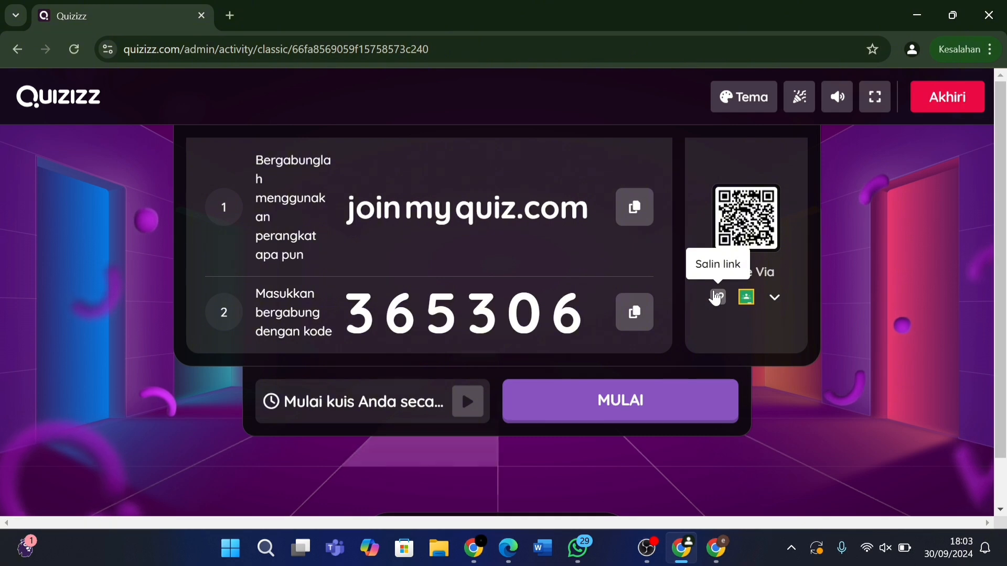
Copy the join link and join the game in the student window with a player nickname.
left_click(717, 298)
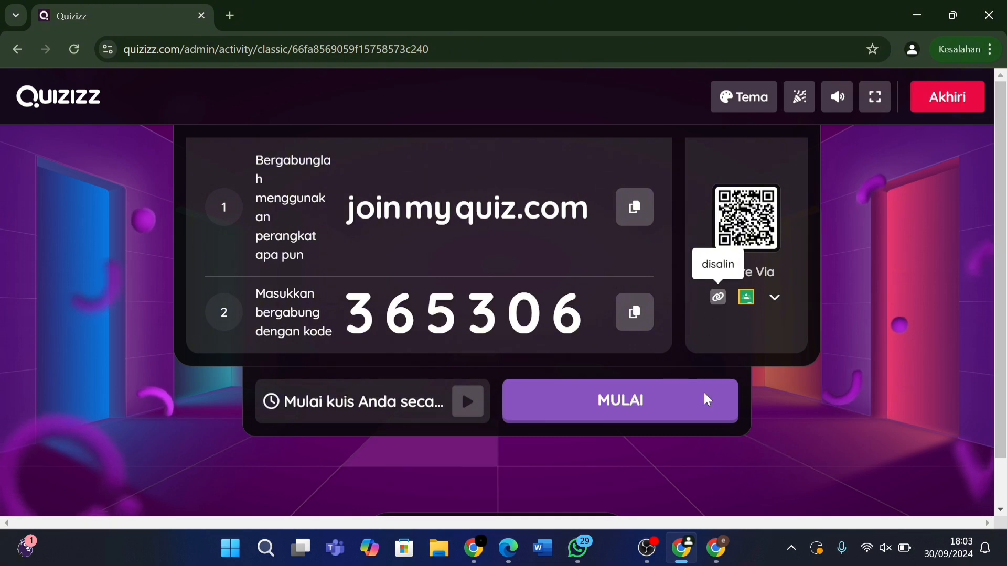
left_click(722, 558)
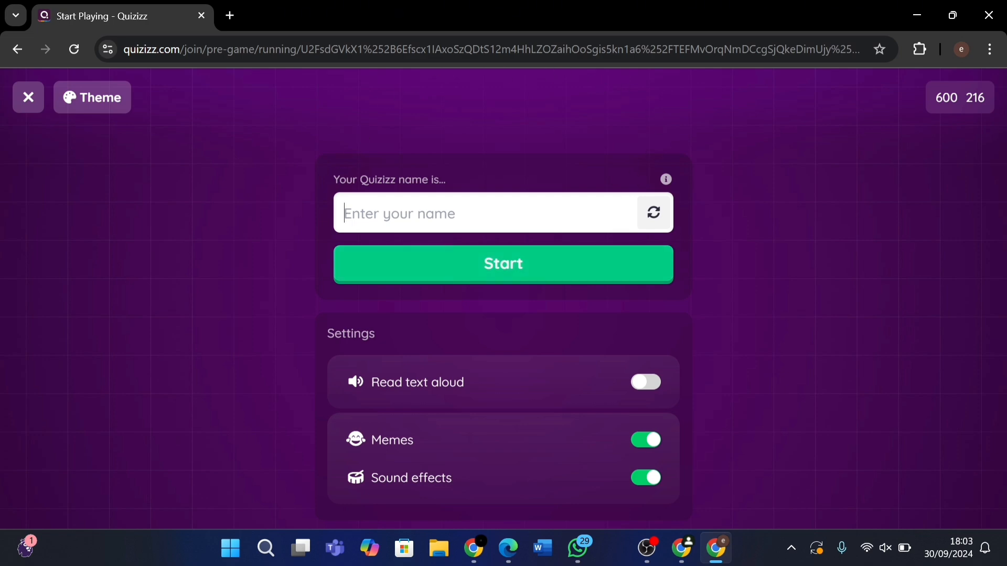
type("Lia")
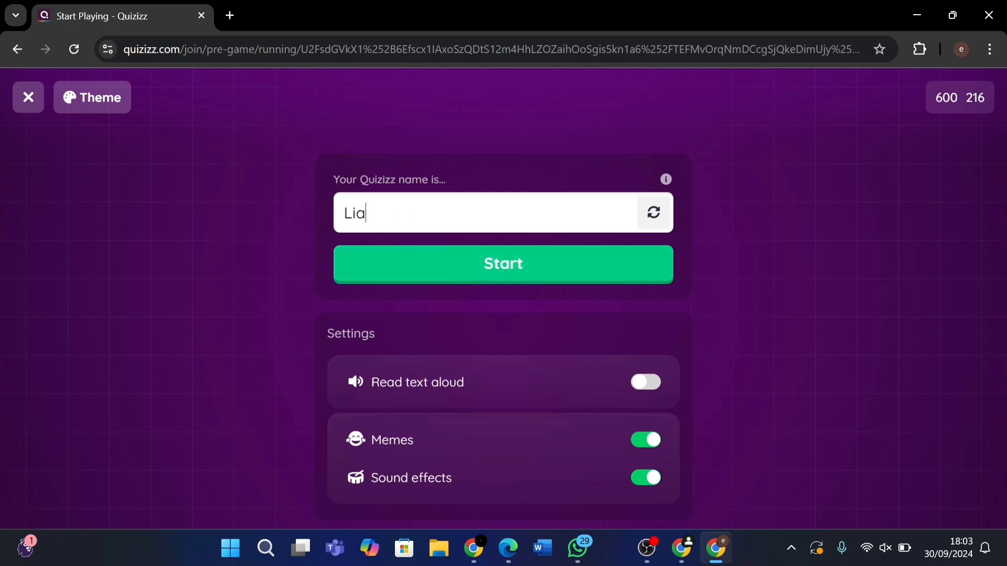
left_click(417, 274)
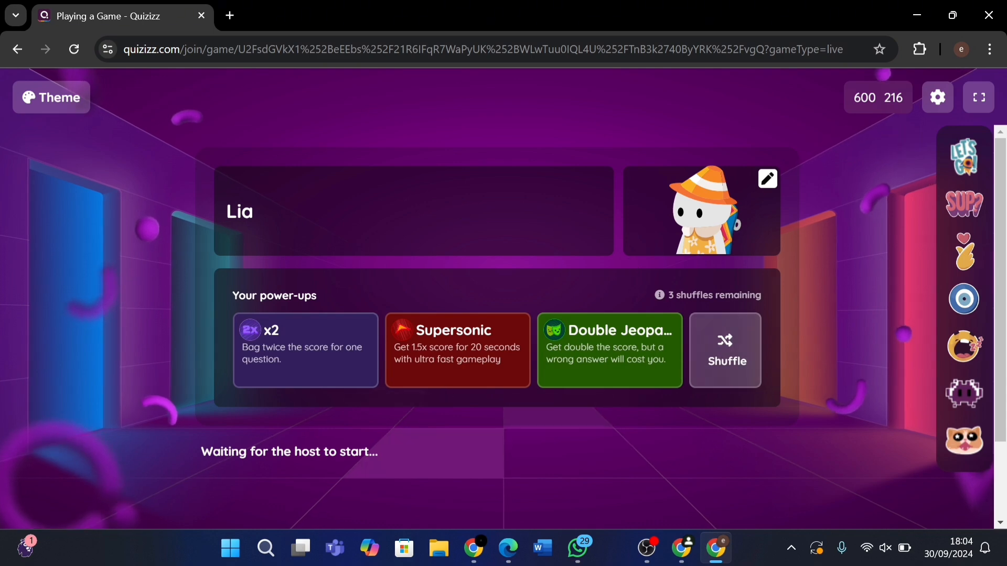
Check the host lobby, then go back to the student's game screen.
left_click(682, 548)
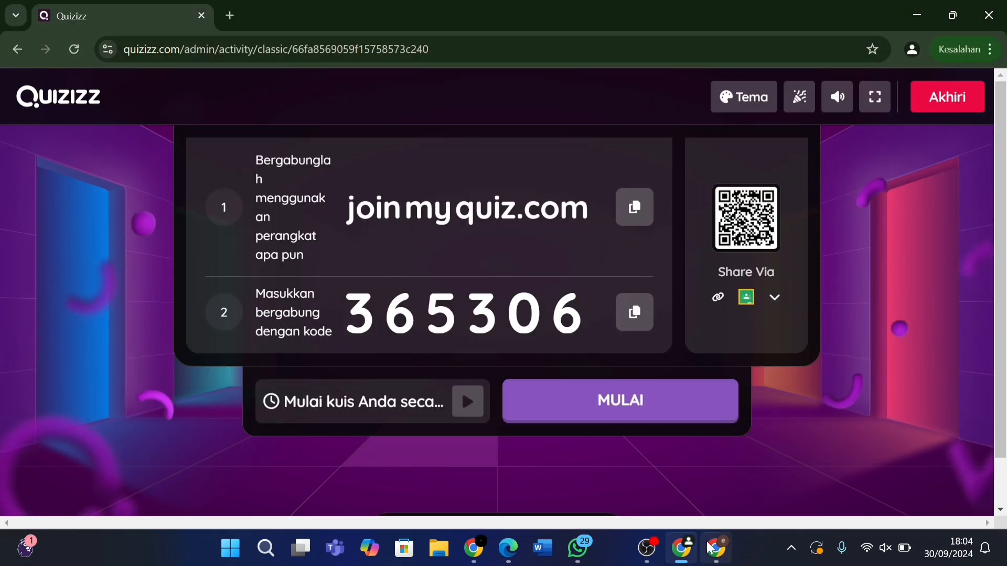
key("alt+Tab")
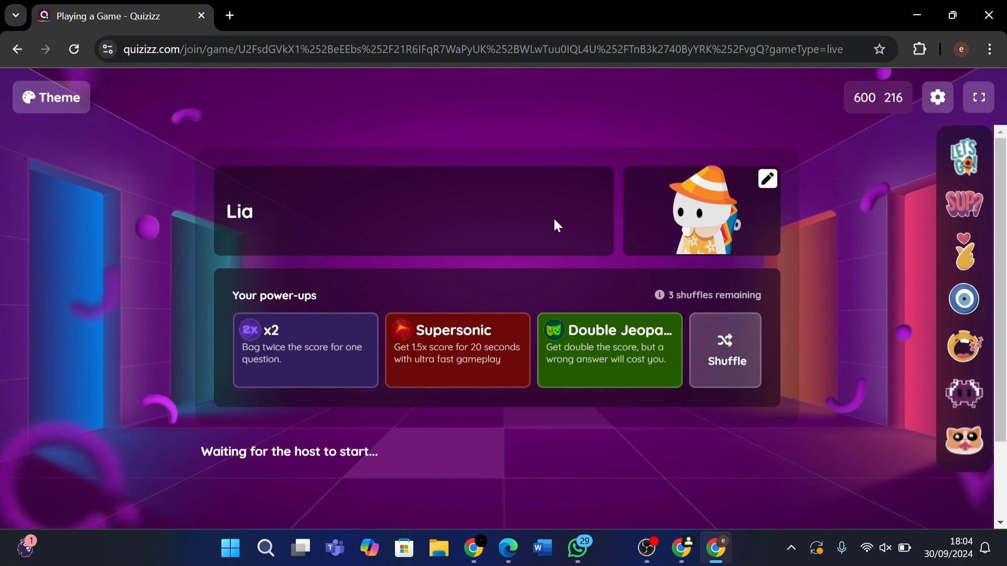
left_click(18, 49)
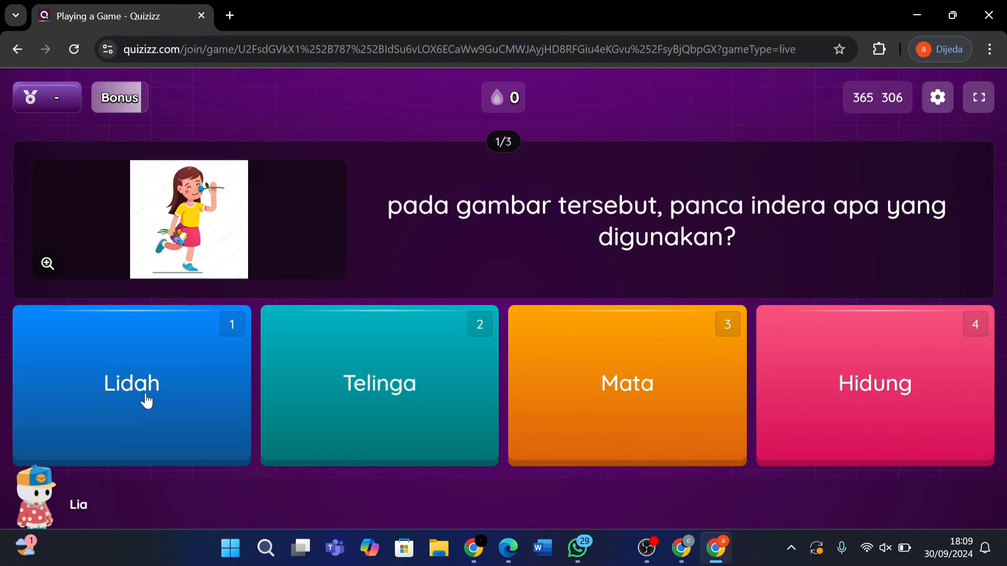
As the student, answer Hidung, Mata, and the eye picture for the three questions.
left_click(826, 419)
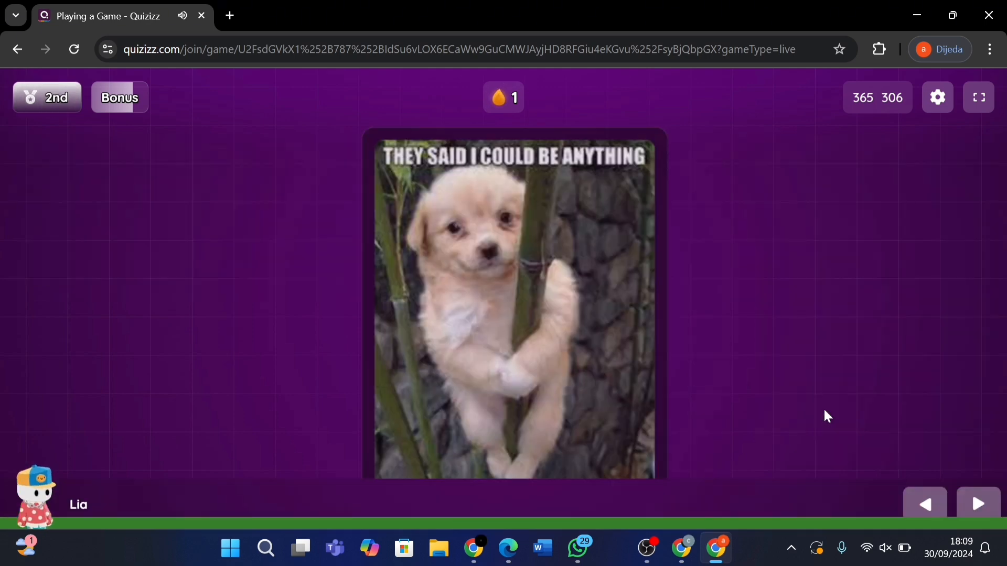
left_click(977, 495)
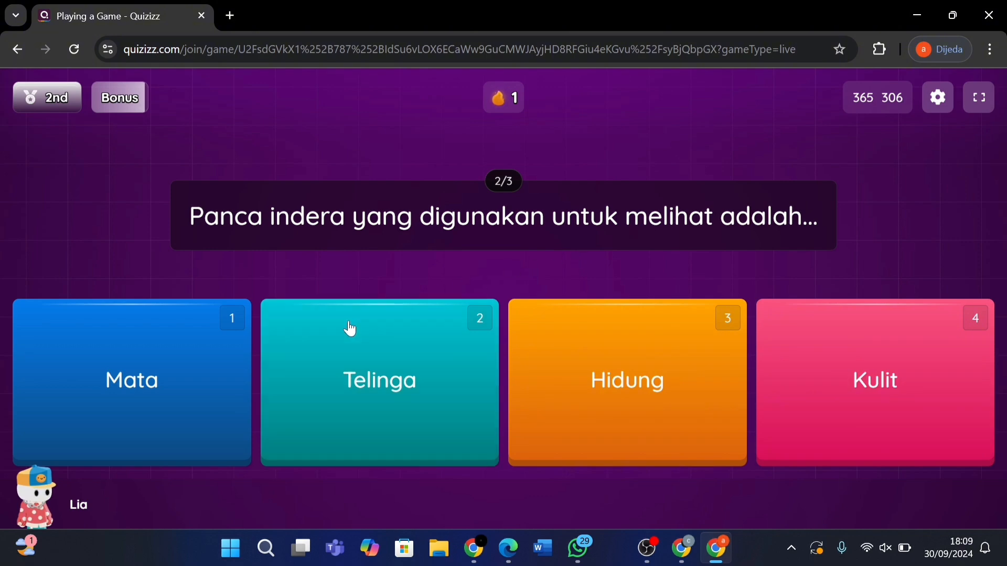
left_click(196, 357)
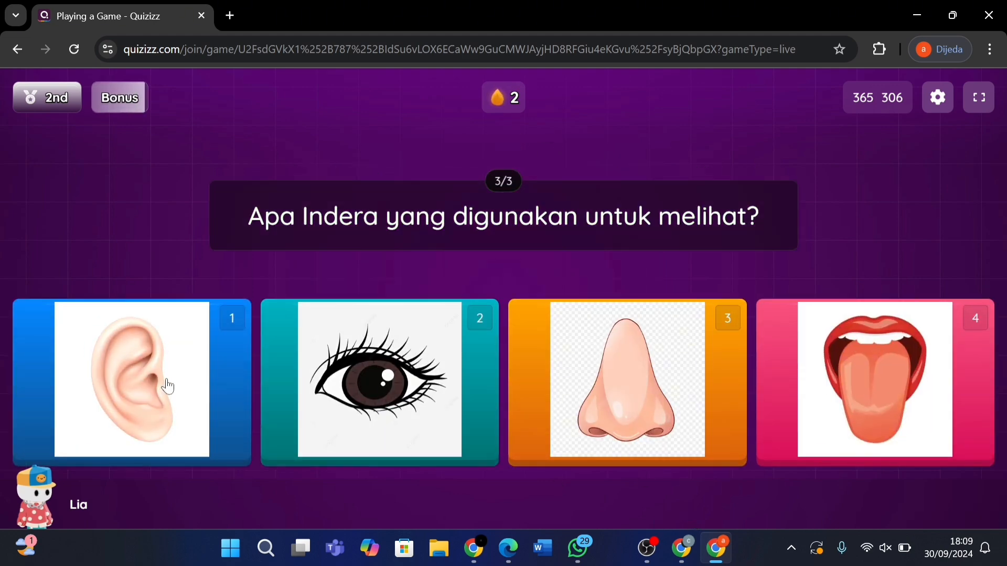
left_click(375, 372)
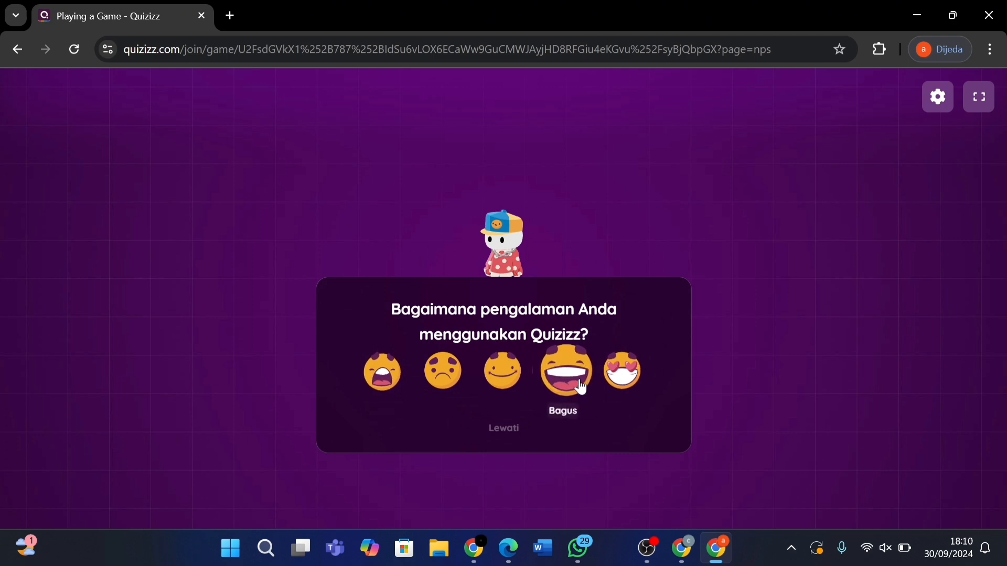
key("alt+Tab")
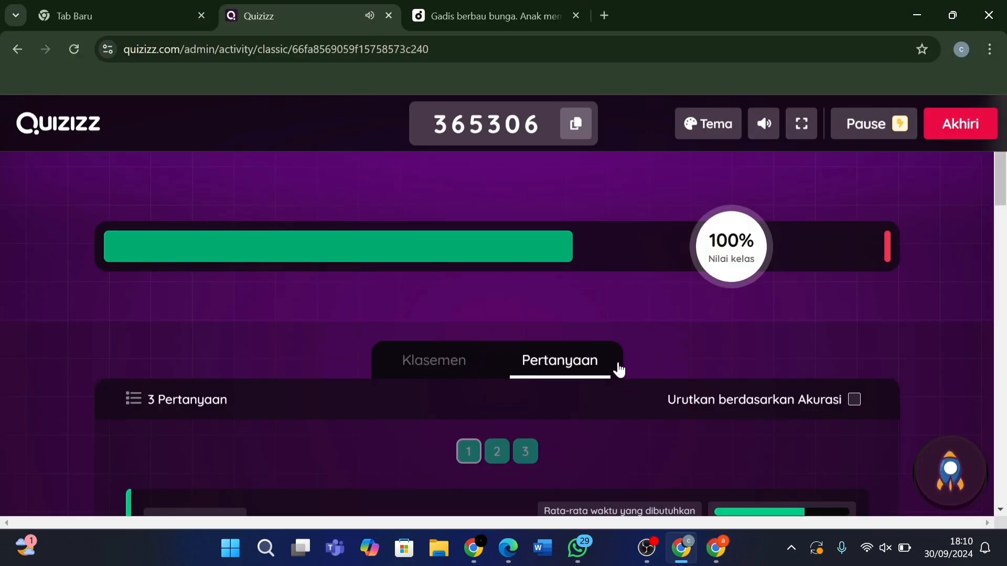
View the leaderboard in the host window, then end the live game.
left_click(440, 362)
scroll(444, 365, "down", 2)
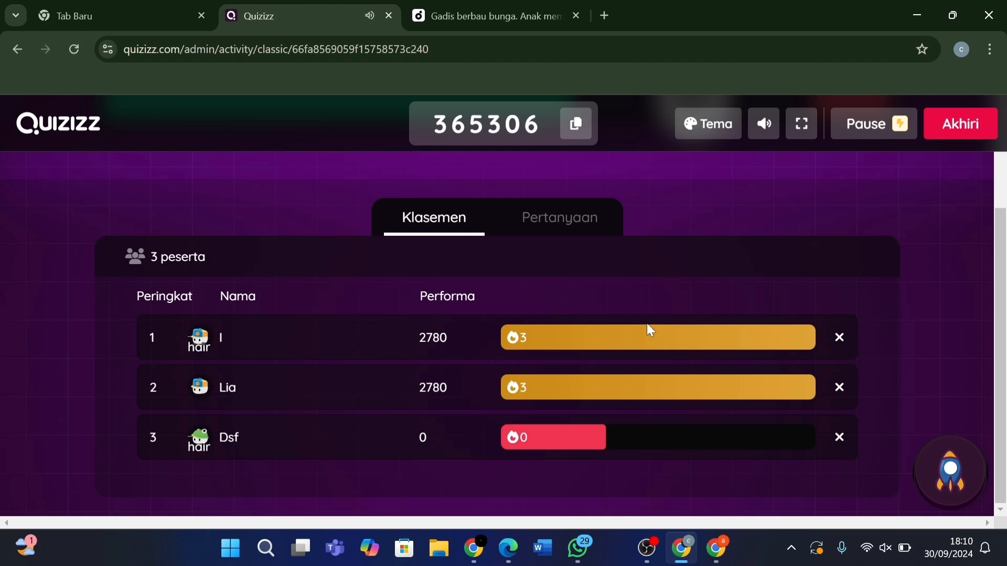
left_click(948, 136)
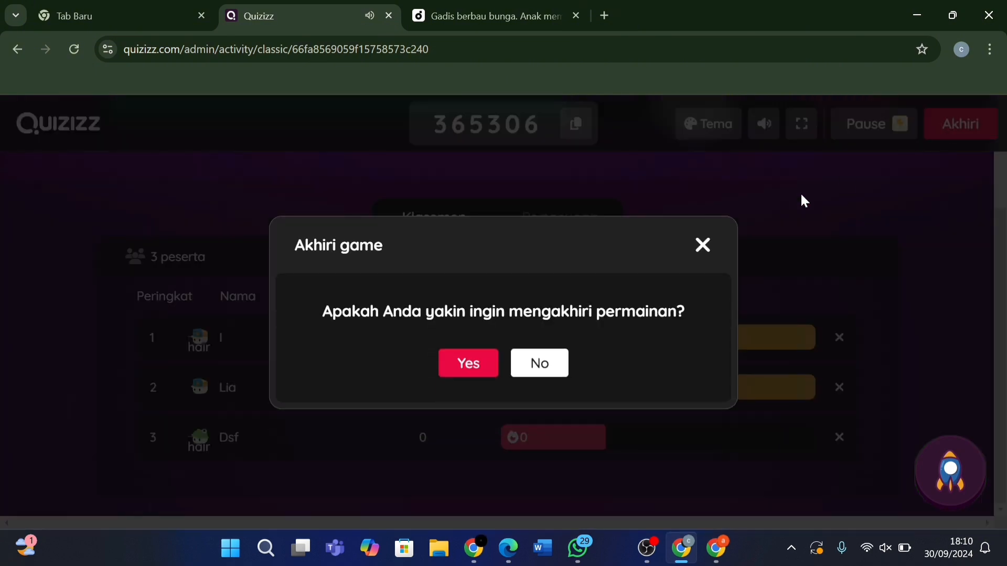
left_click(472, 364)
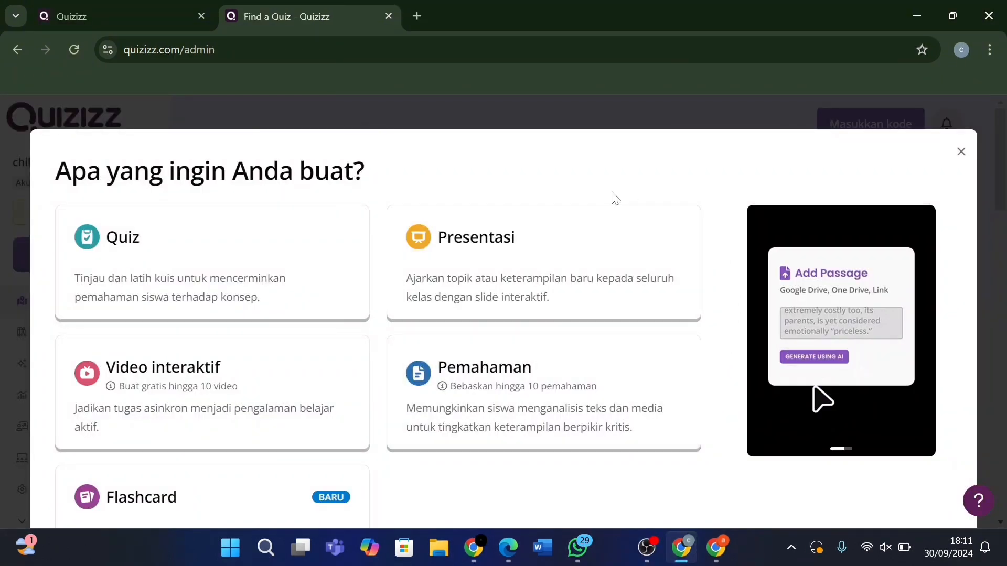
Create a new presentation and add a first slide.
left_click(575, 315)
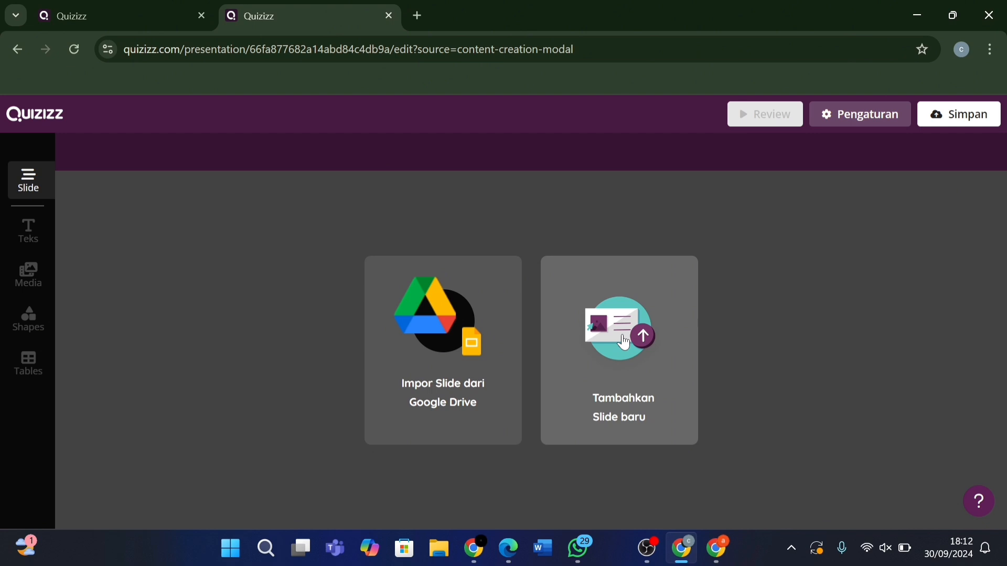
left_click(624, 344)
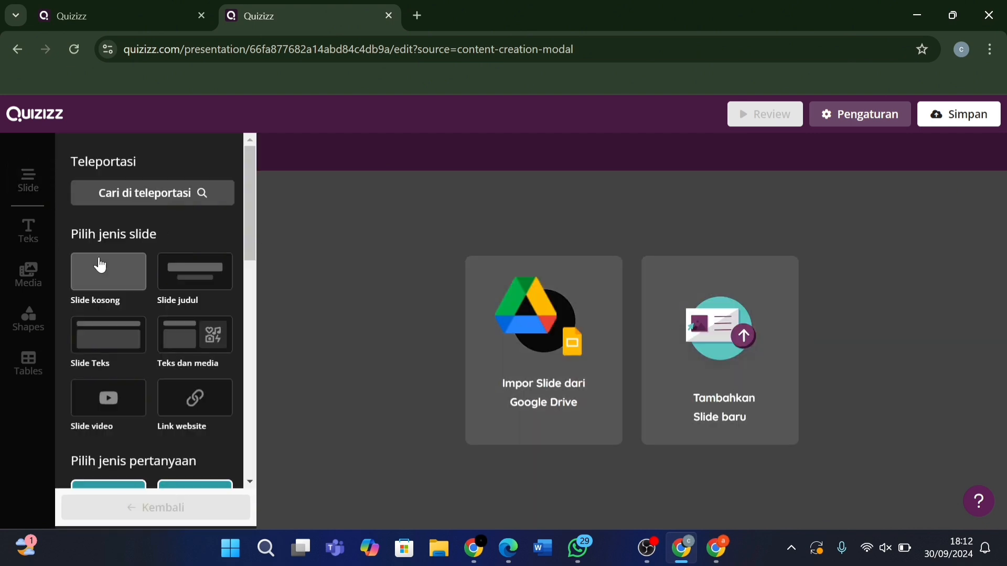
scroll(99, 264, "down", 2)
scroll(100, 264, "up", 2)
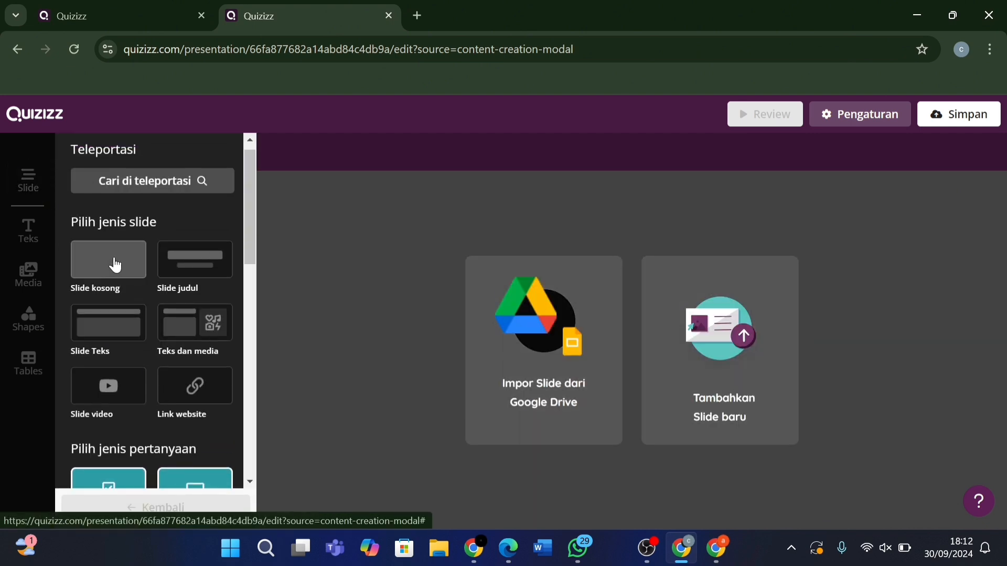
Make slide 1 a title slide with the centred 72 px title 'PANCA INDERA.'.
left_click(111, 261)
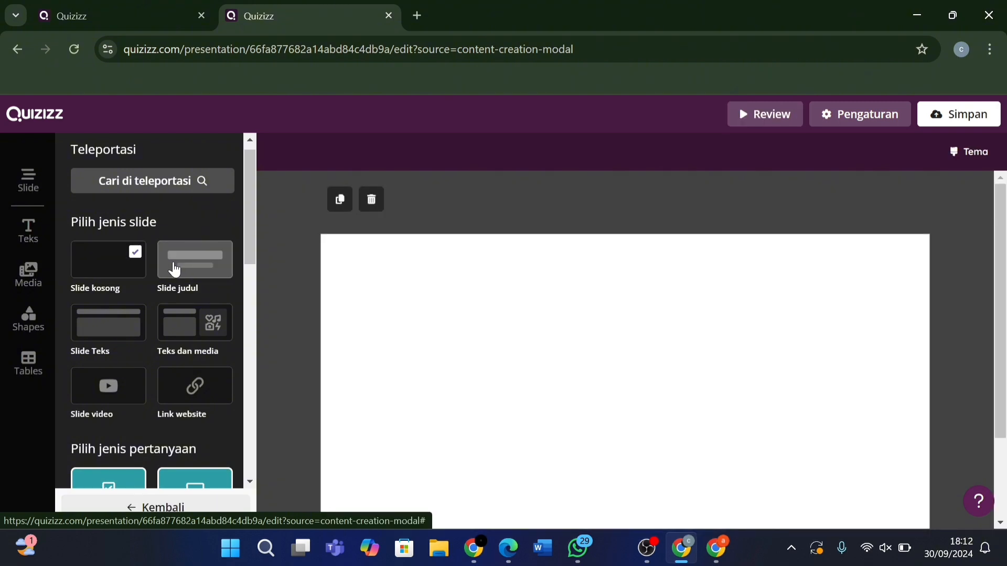
left_click(176, 270)
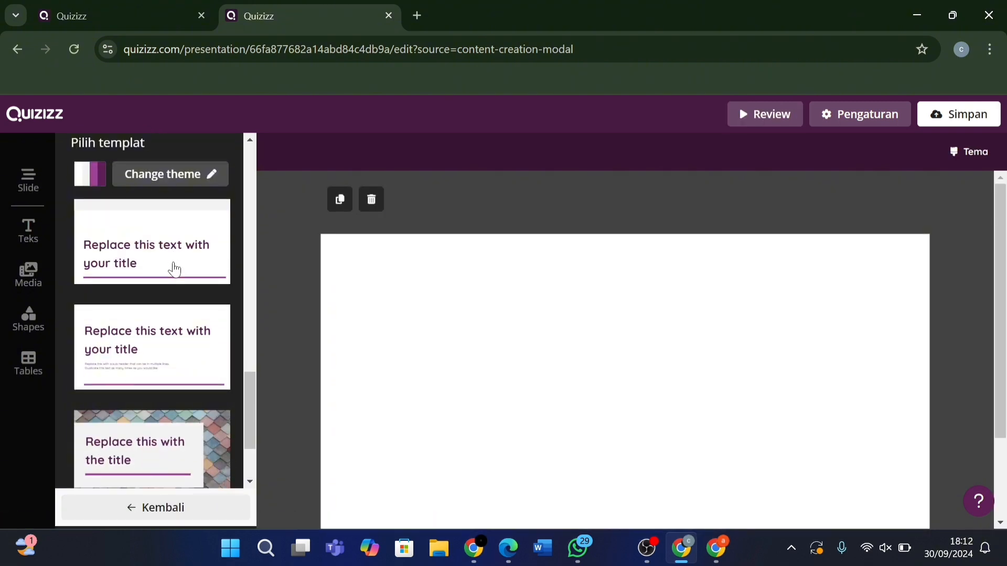
left_click(177, 268)
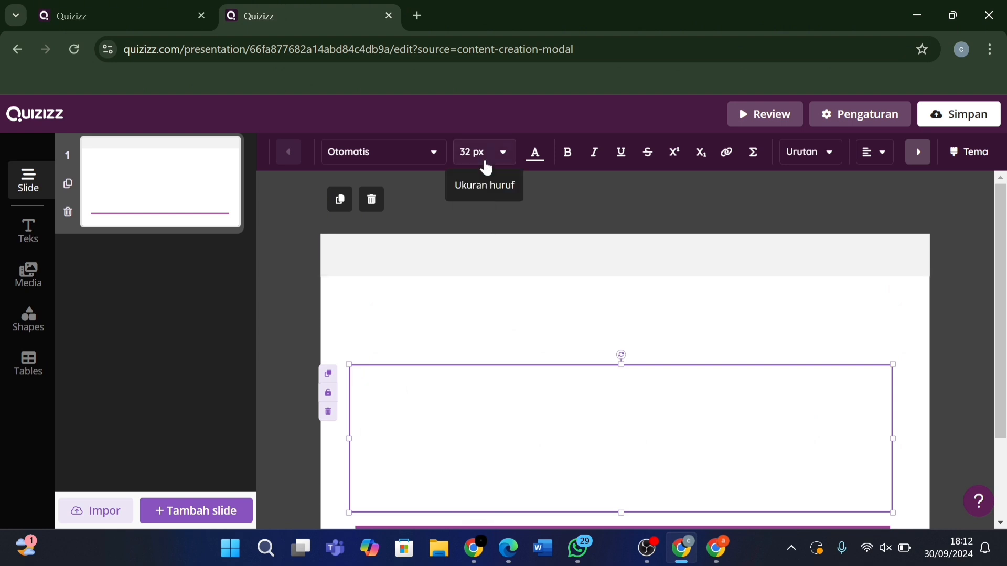
left_click(485, 158)
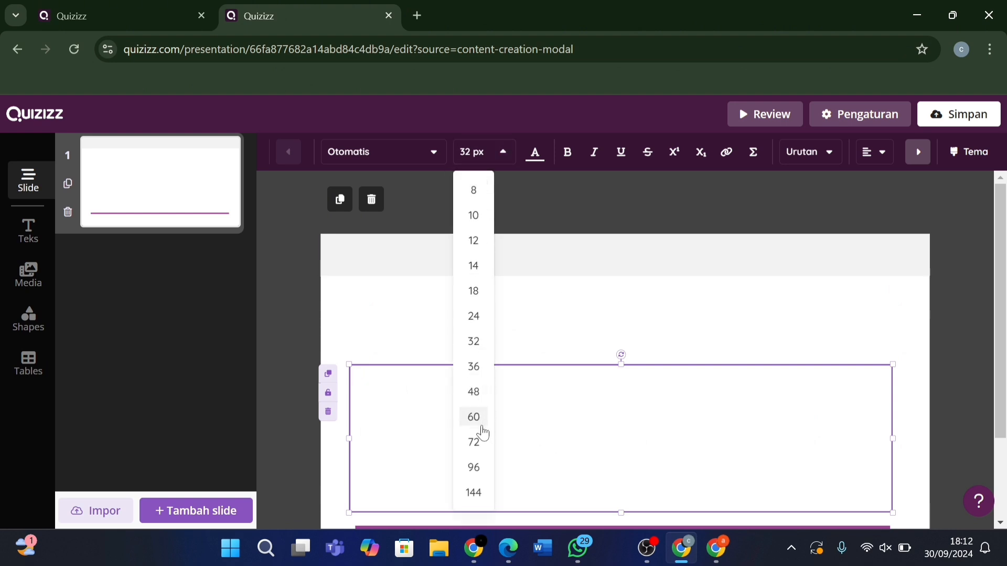
left_click(477, 445)
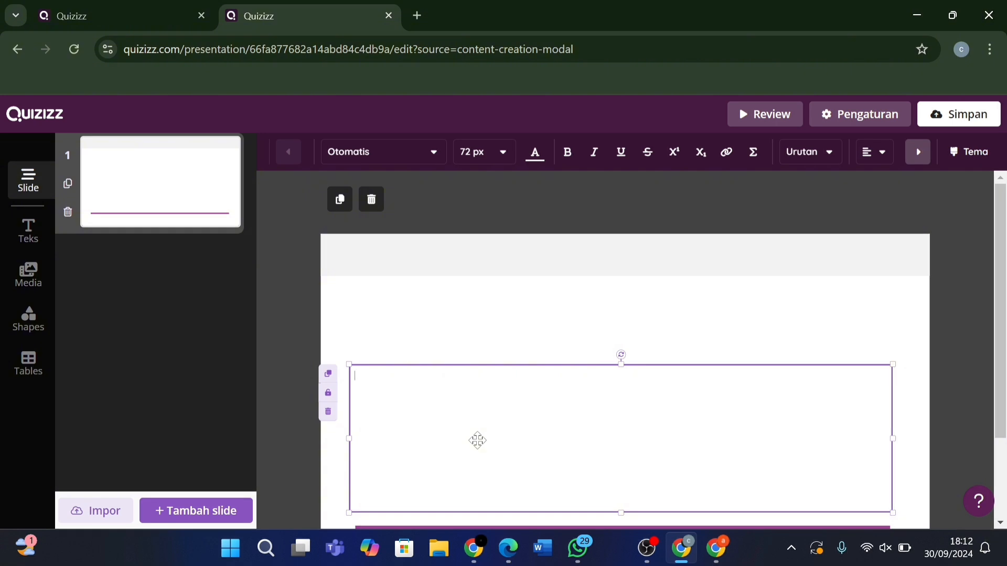
type("P")
type("s")
type("an")
type("ca ")
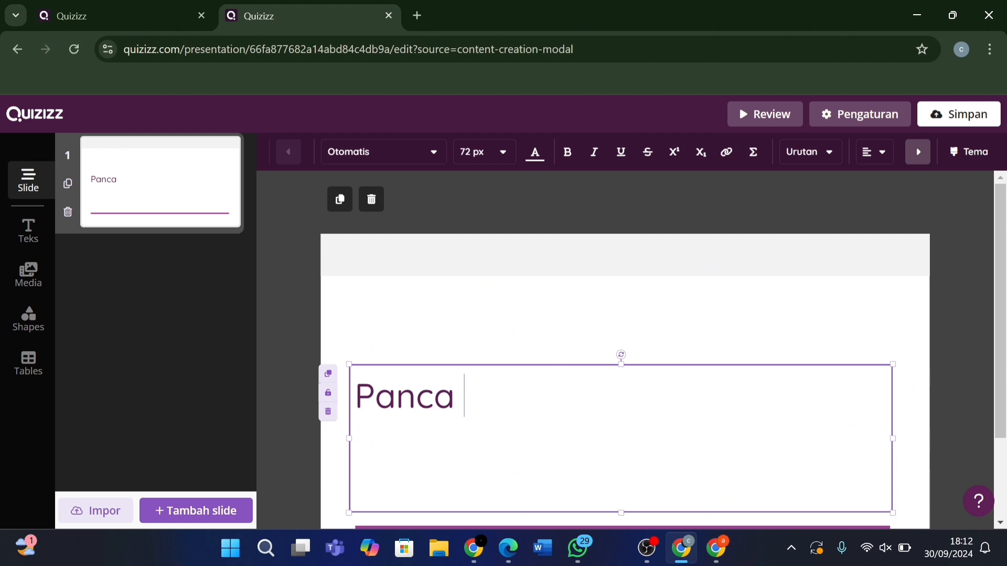
type("Indera")
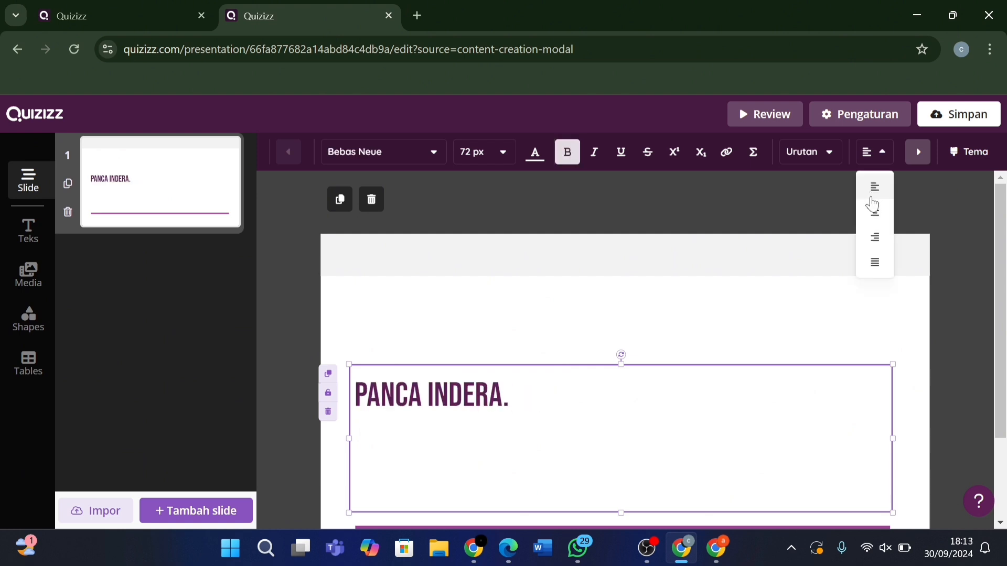
left_click(876, 225)
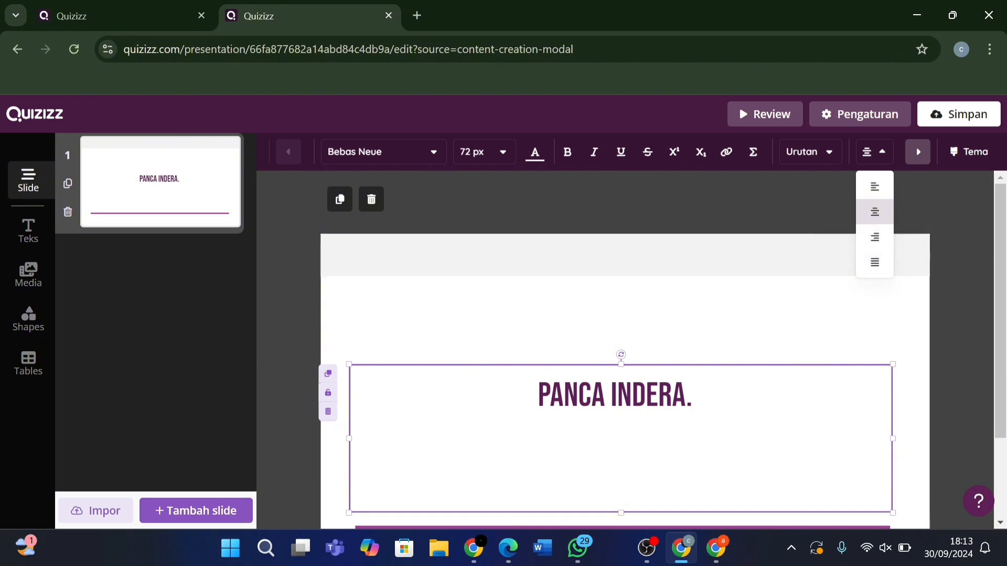
left_click(778, 349)
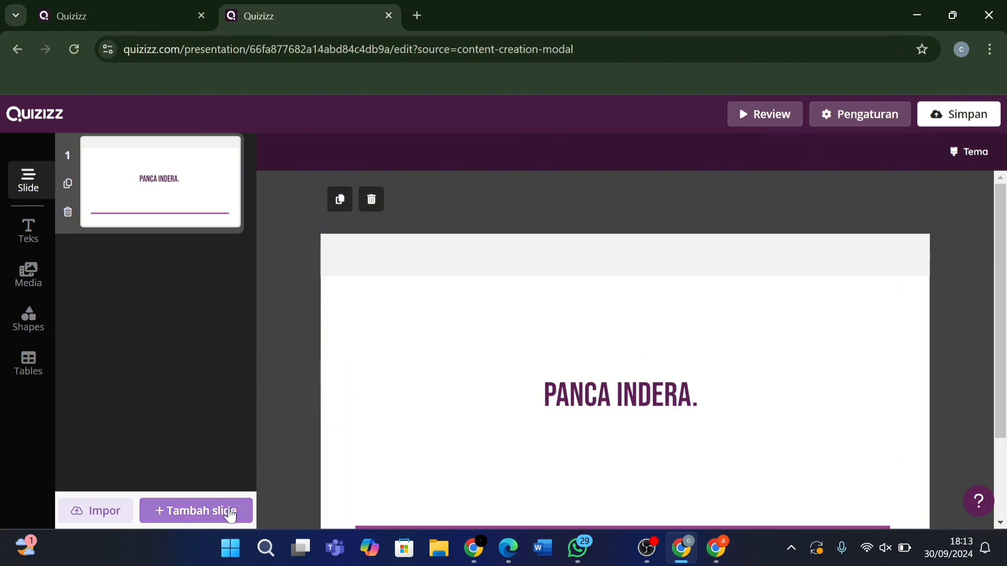
Add a second slide and insert the five-senses chart found by image-searching 'panca indra'.
left_click(231, 512)
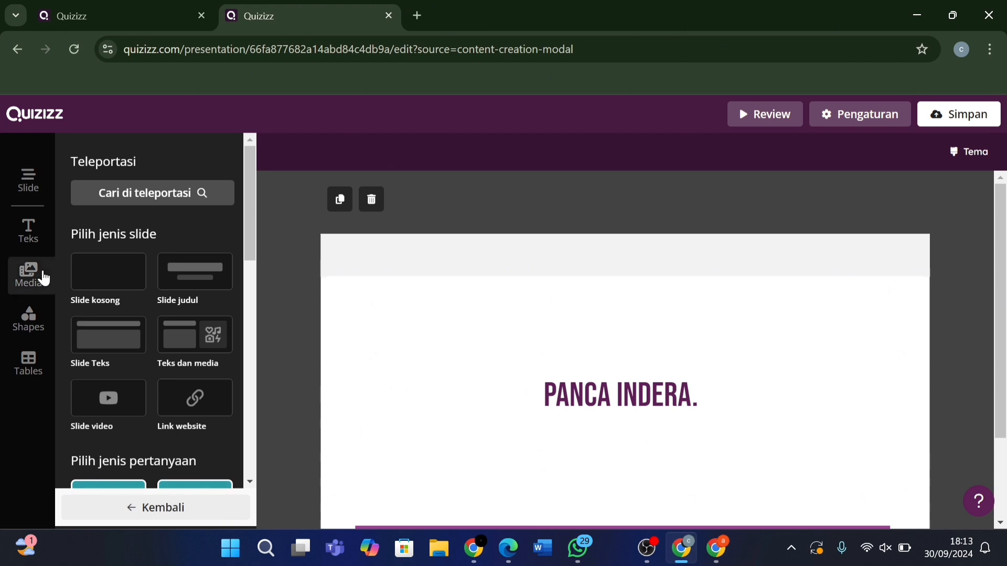
left_click(29, 278)
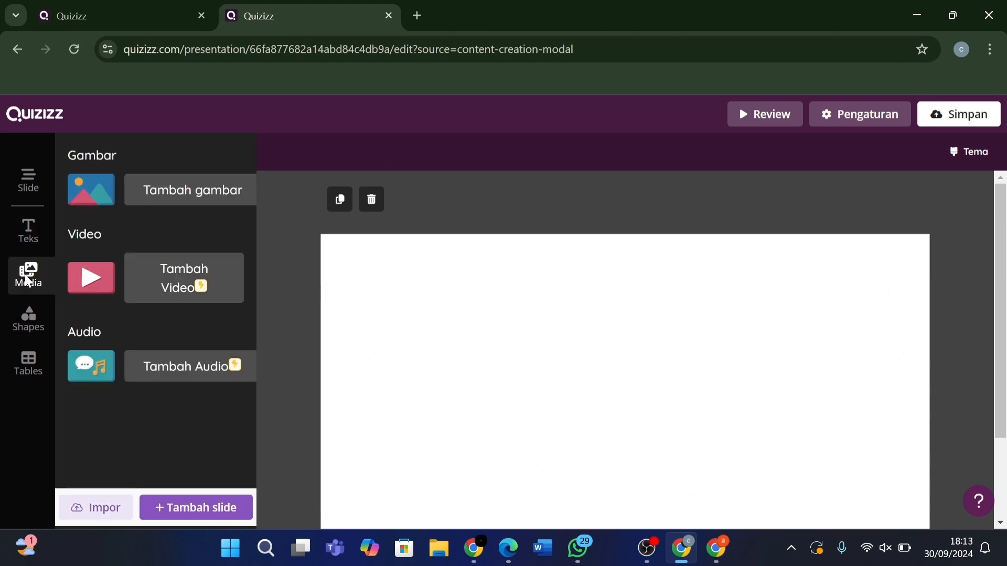
left_click(180, 204)
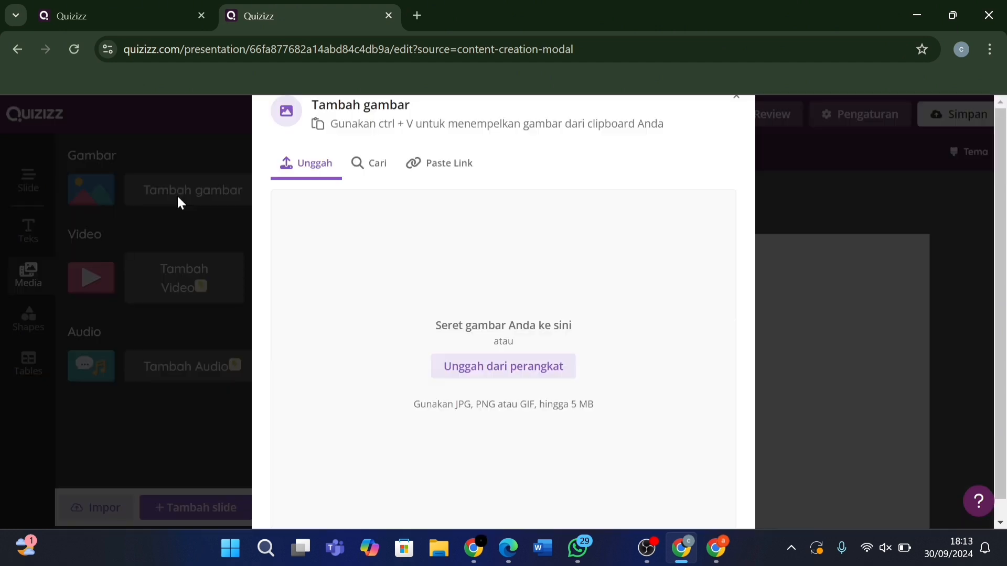
left_click(361, 172)
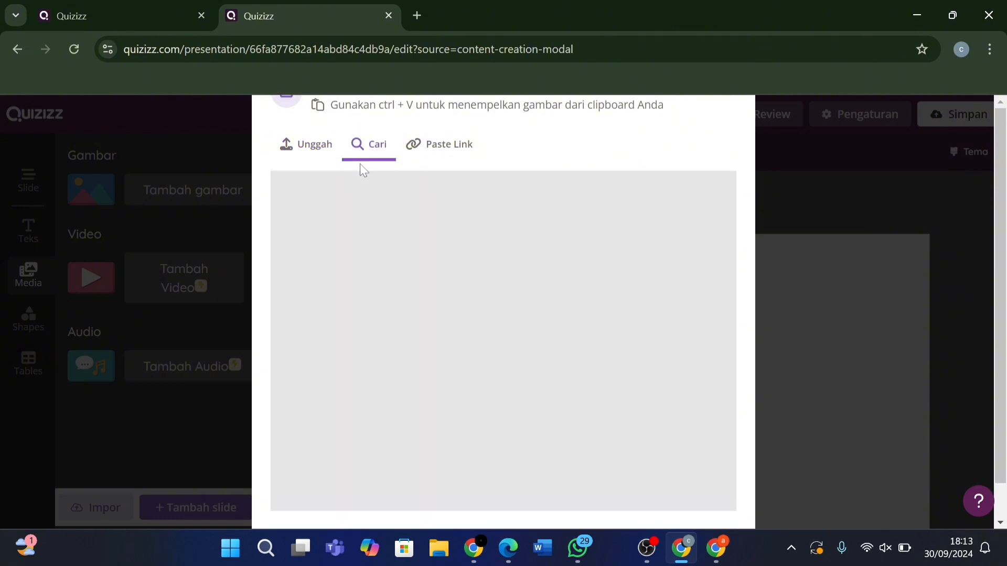
left_click(282, 187)
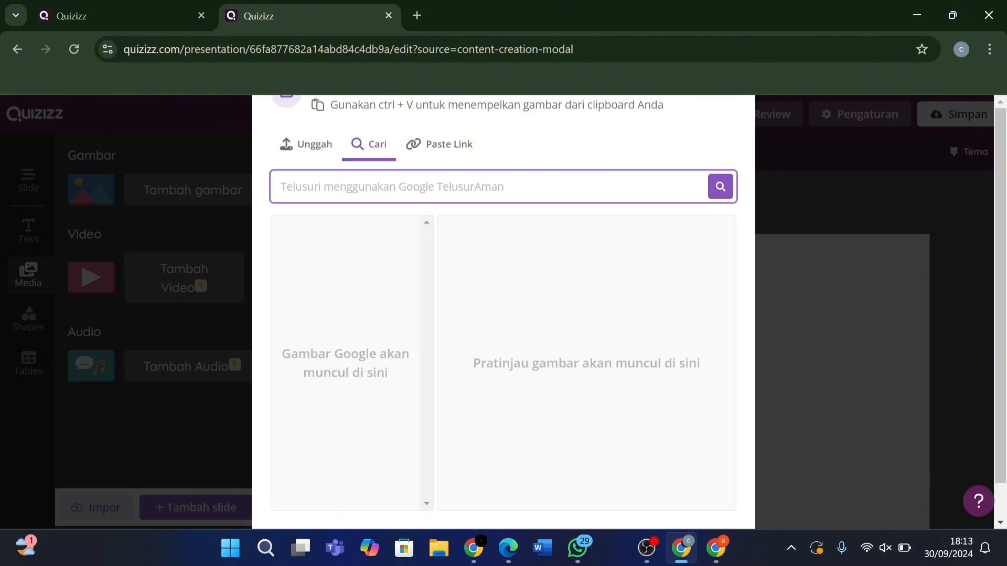
type("panca in")
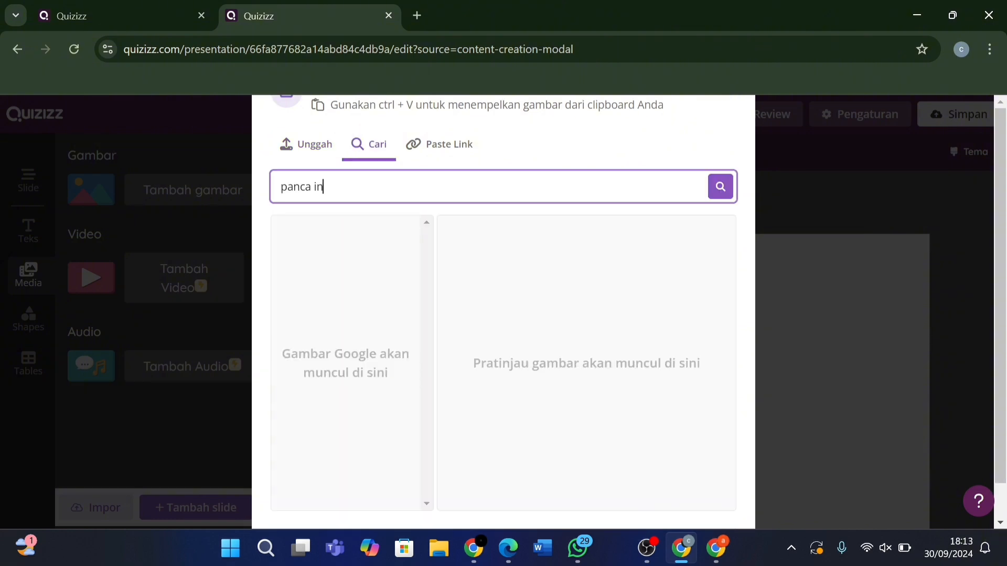
type("era")
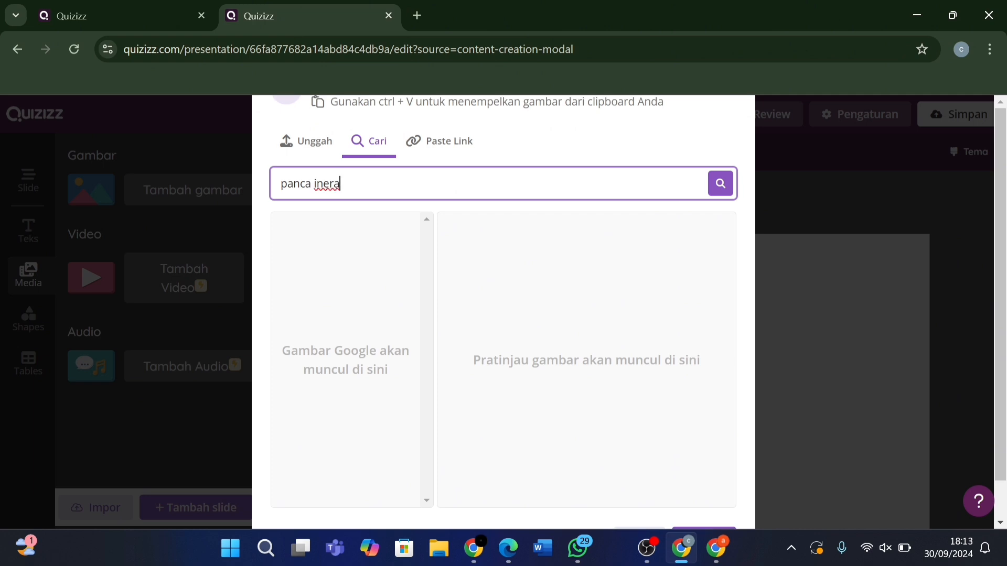
key("BackSpace")
key("BackSpace")
key("BackSpace")
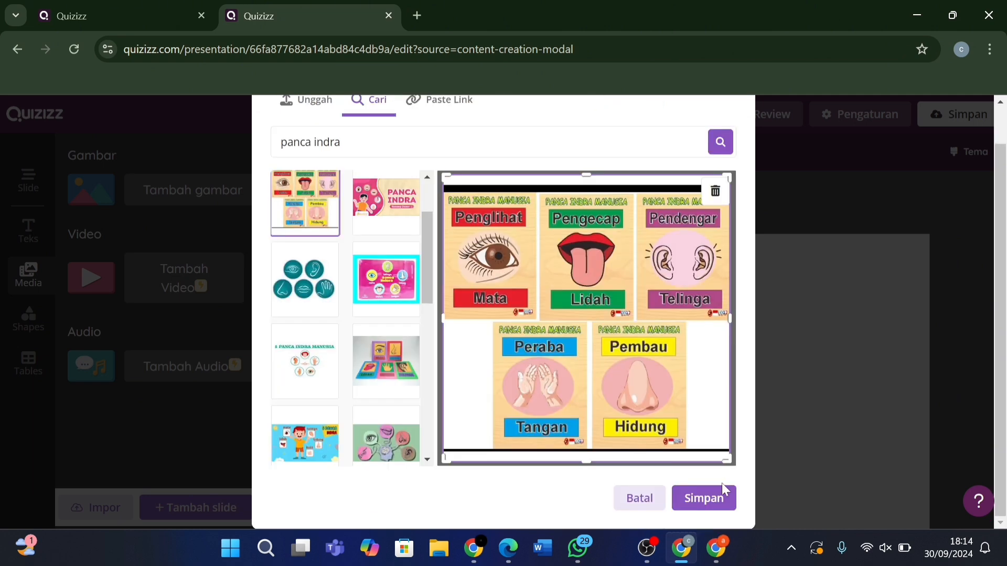
left_click(716, 498)
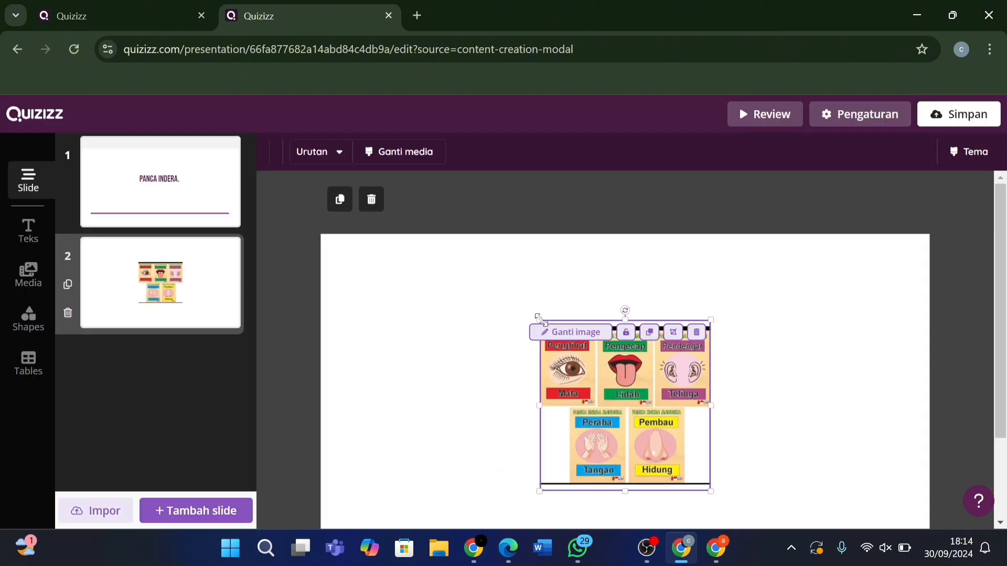
Enlarge the five-senses chart, center it on slide 2, check Shapes and Tables, then deselect it.
left_click_drag(540, 321, 476, 293)
left_click_drag(593, 378, 631, 397)
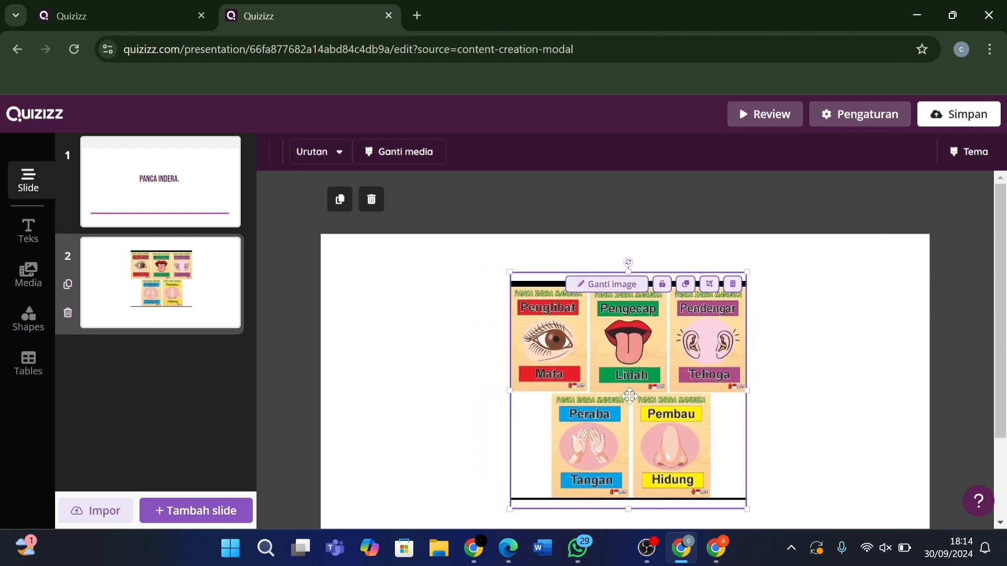
scroll(804, 423, "down", 2)
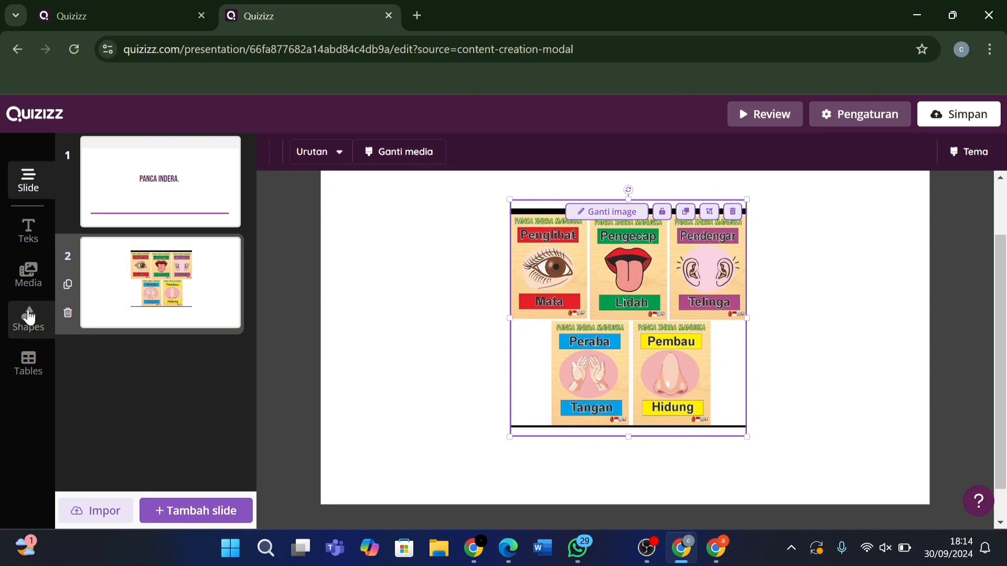
left_click(29, 319)
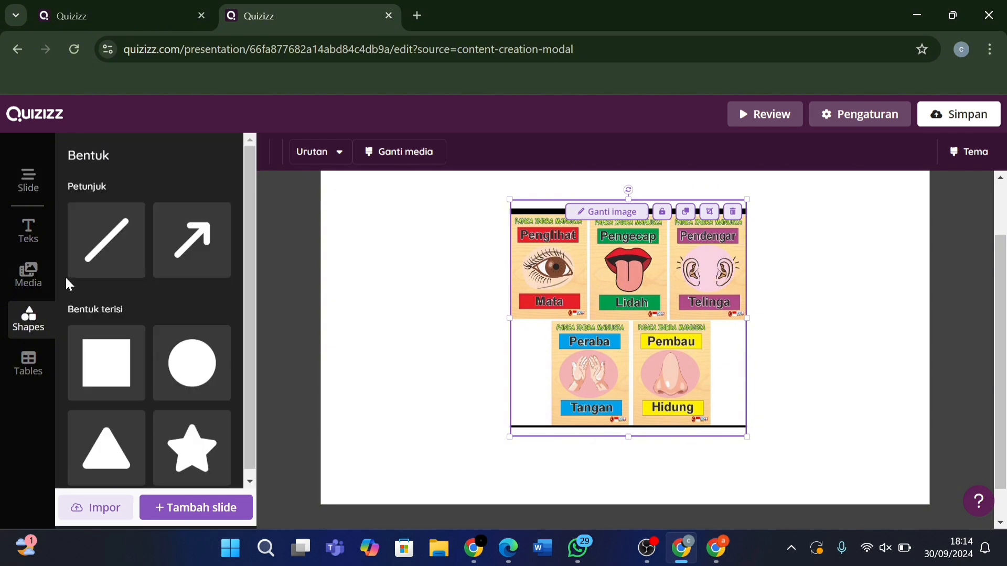
scroll(112, 403, "down", 1)
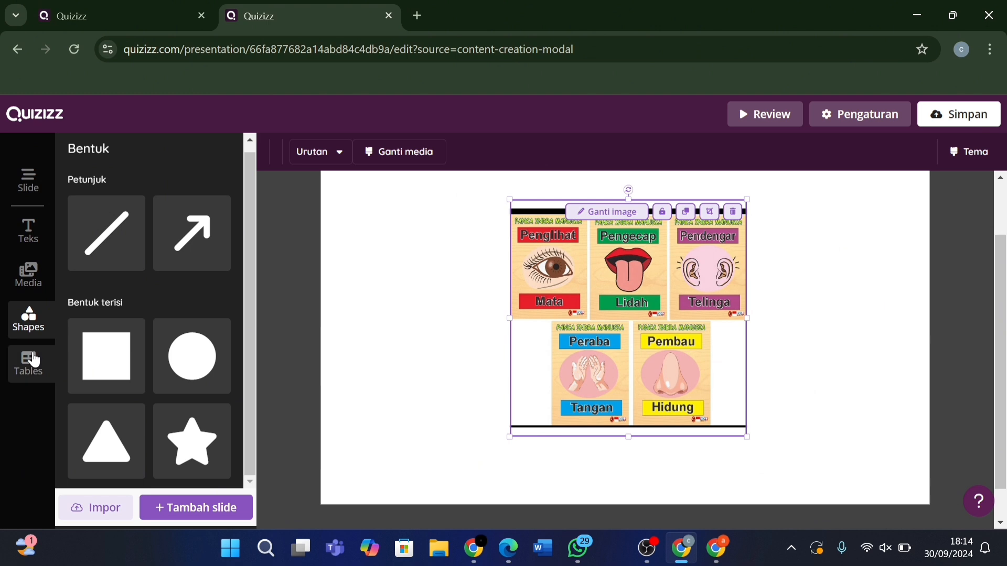
left_click(35, 360)
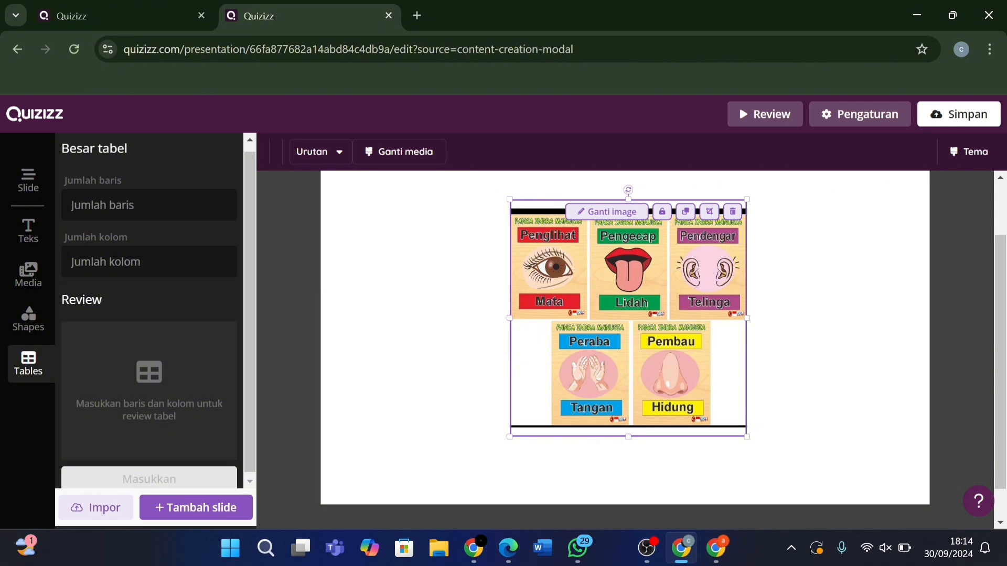
left_click(177, 338)
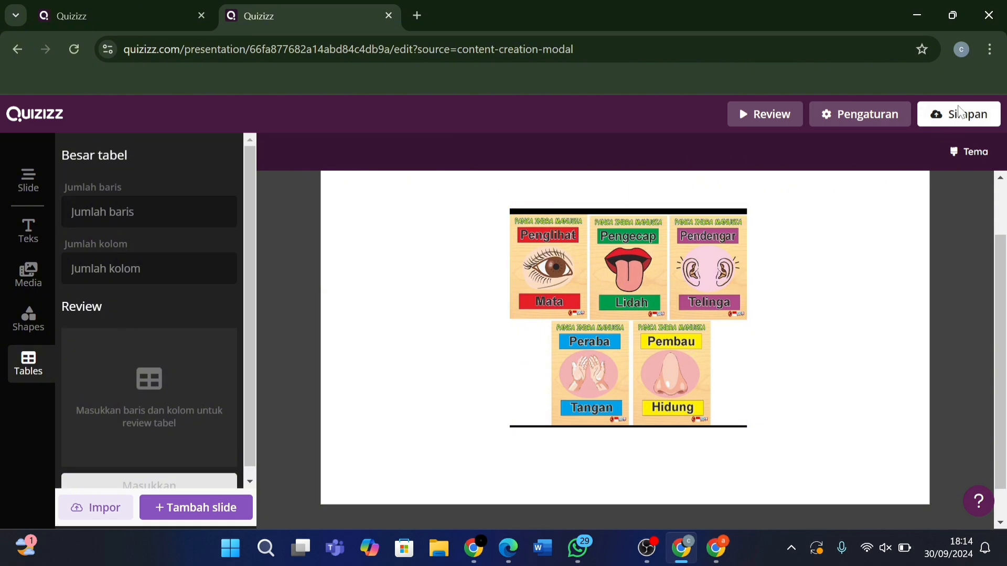
Name the presentation 'Panca Indera', with grade kelas 2 and language Indonesian.
left_click(955, 119)
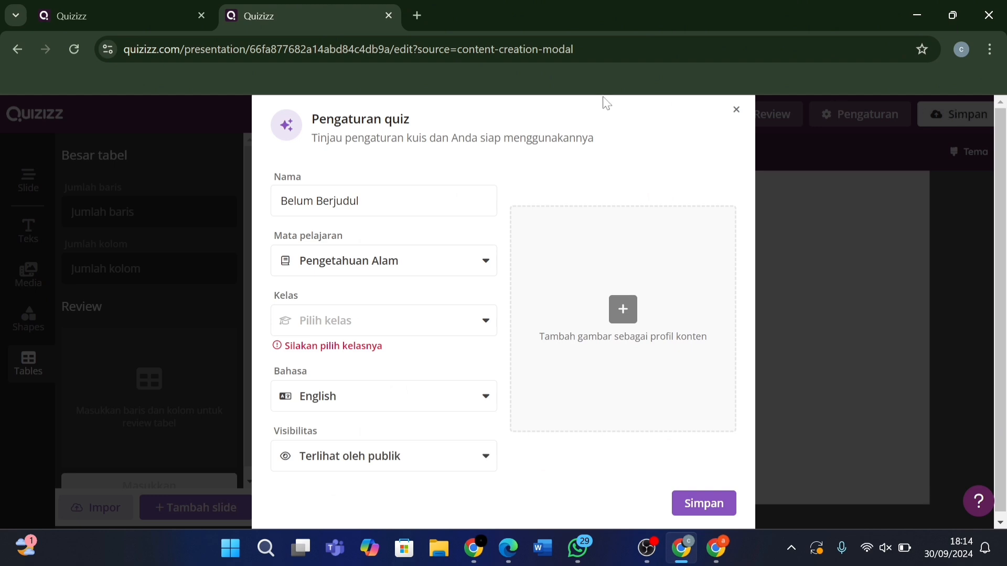
left_click(360, 201)
key("BackSpace")
key("BackSpace")
key("BackSpace")
key("BackSpace")
key("BackSpace")
key("BackSpace")
key("BackSpace")
key("BackSpace")
key("BackSpace")
key("BackSpace")
key("BackSpace")
key("BackSpace")
key("BackSpace")
key("BackSpace")
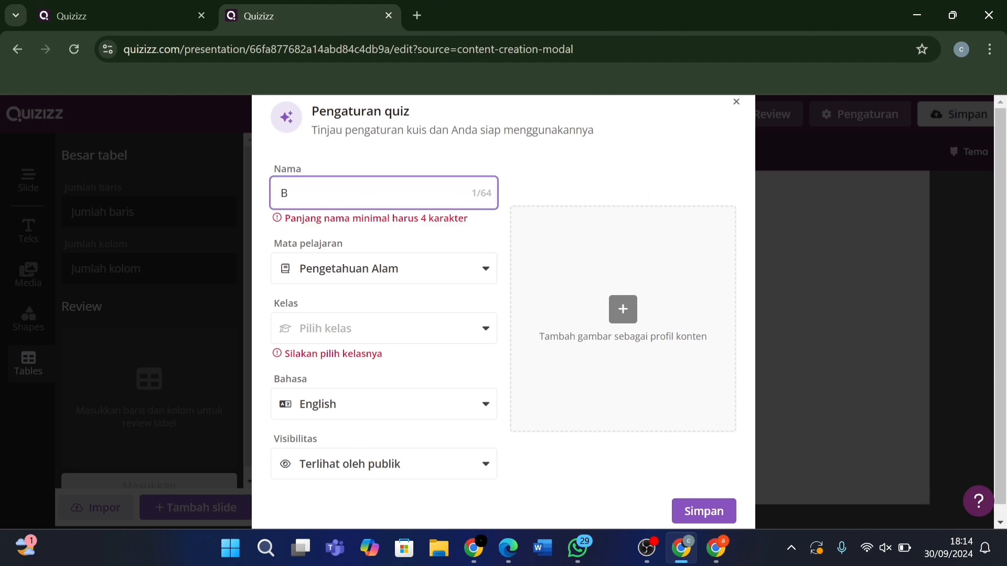
key("Tab")
left_click(360, 193)
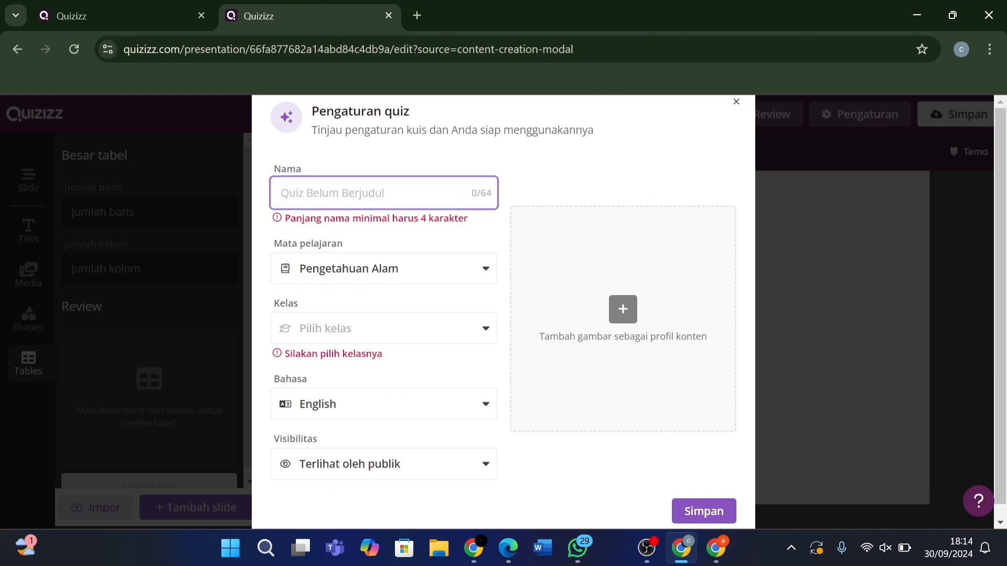
type("Panca Indera")
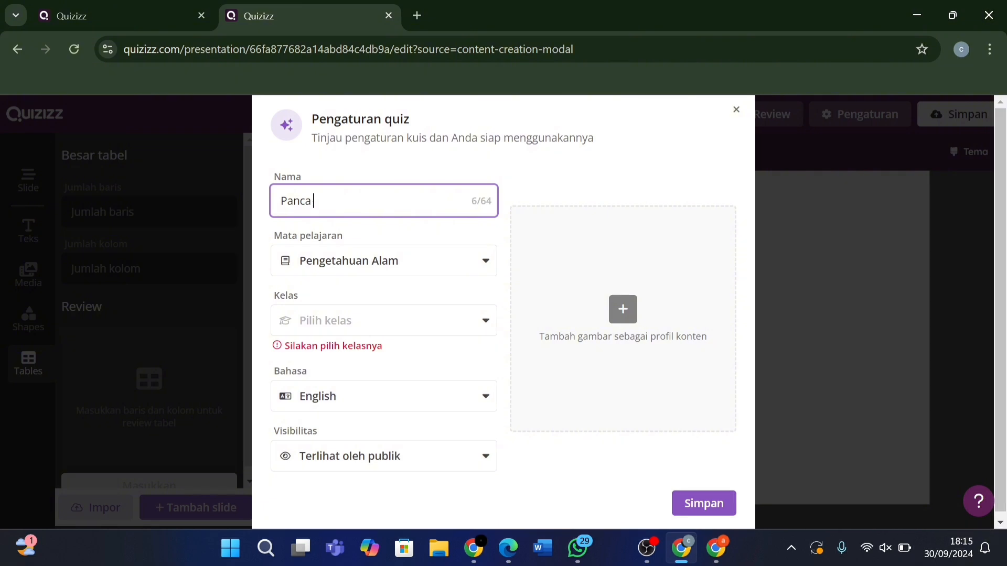
left_click(407, 323)
left_click(390, 454)
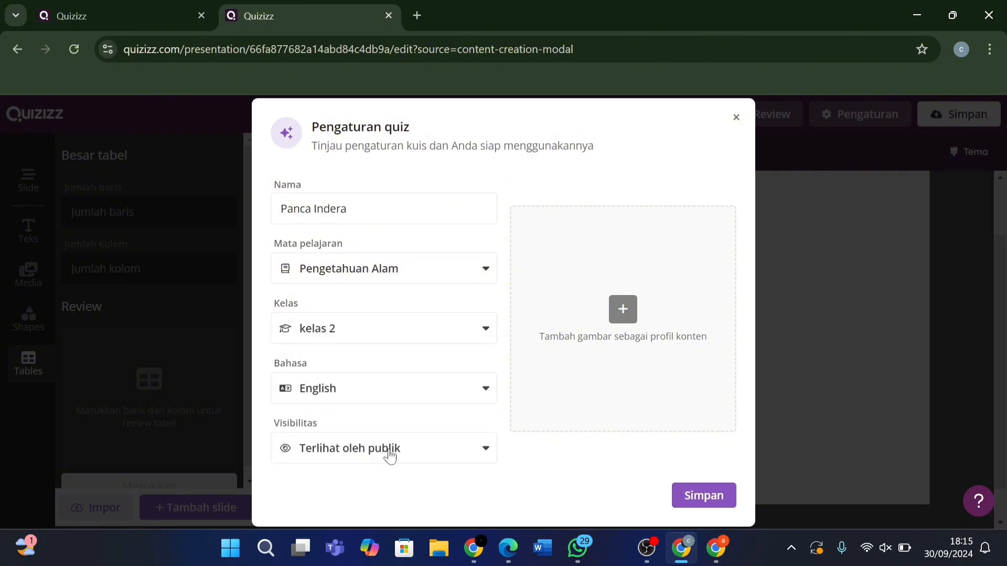
left_click(401, 393)
left_click(382, 304)
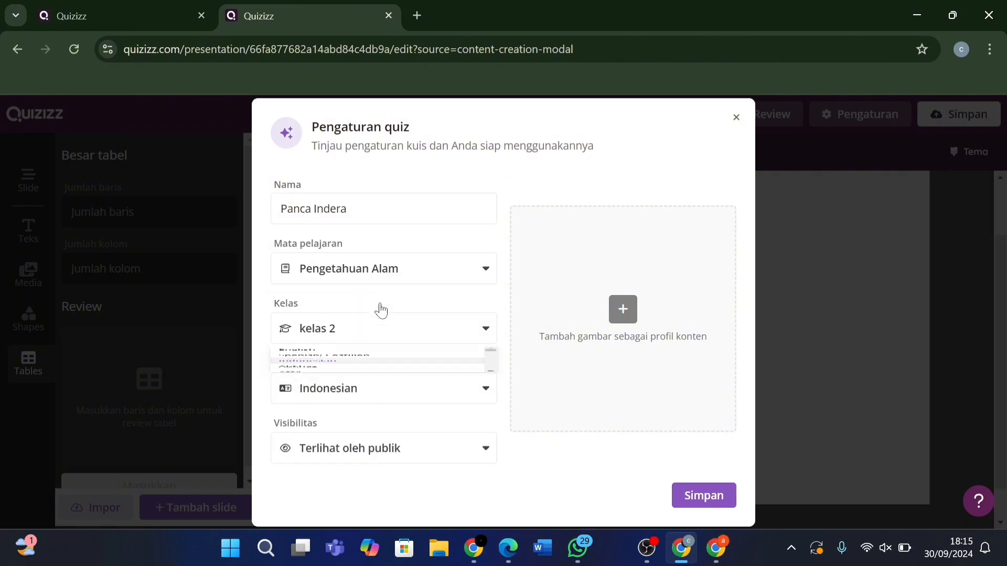
Add the pink Panca Indra cover image from a 'panca indera' search and save the presentation.
left_click(625, 309)
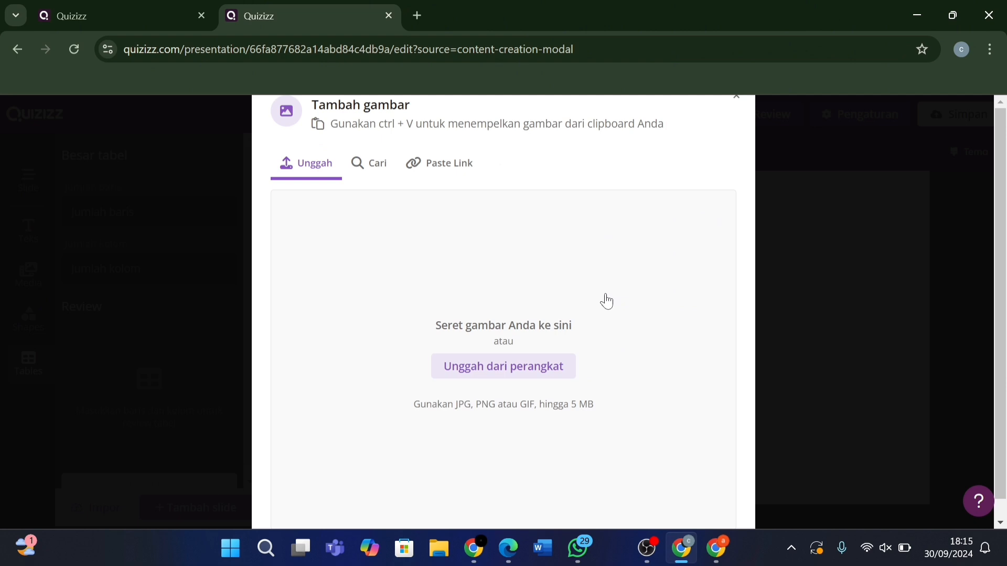
left_click(375, 171)
left_click(375, 186)
type("panca inder")
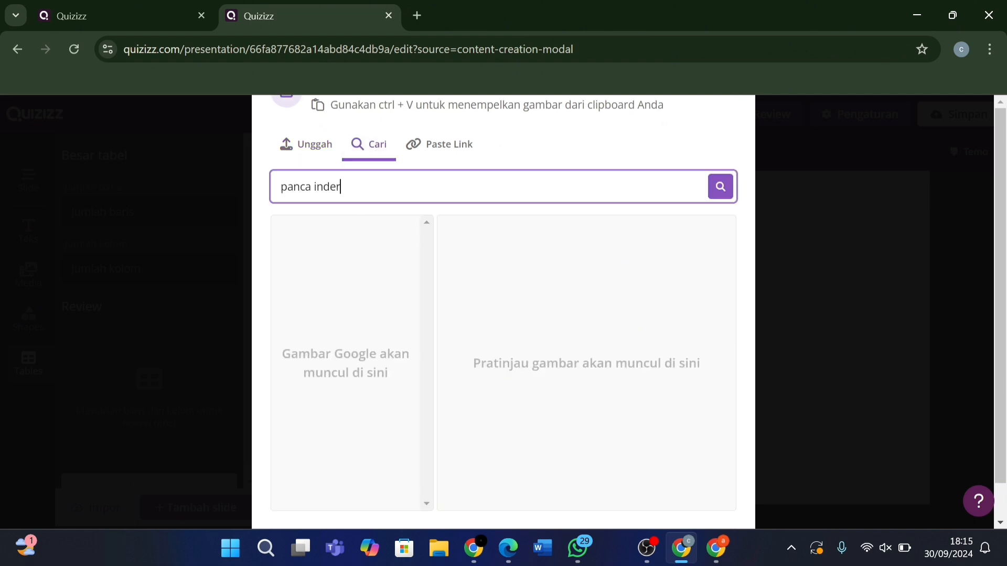
type("a")
left_click(717, 203)
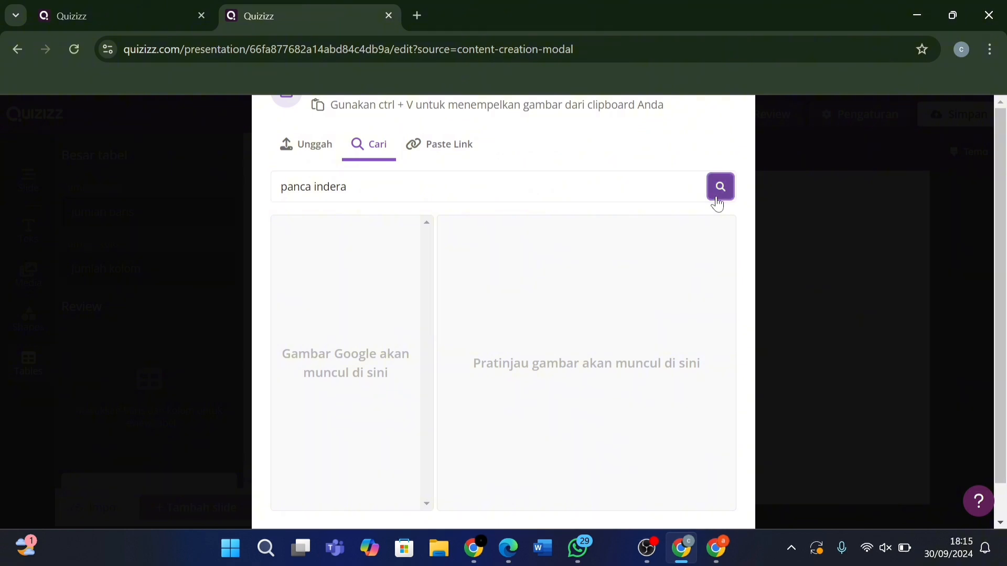
left_click(388, 336)
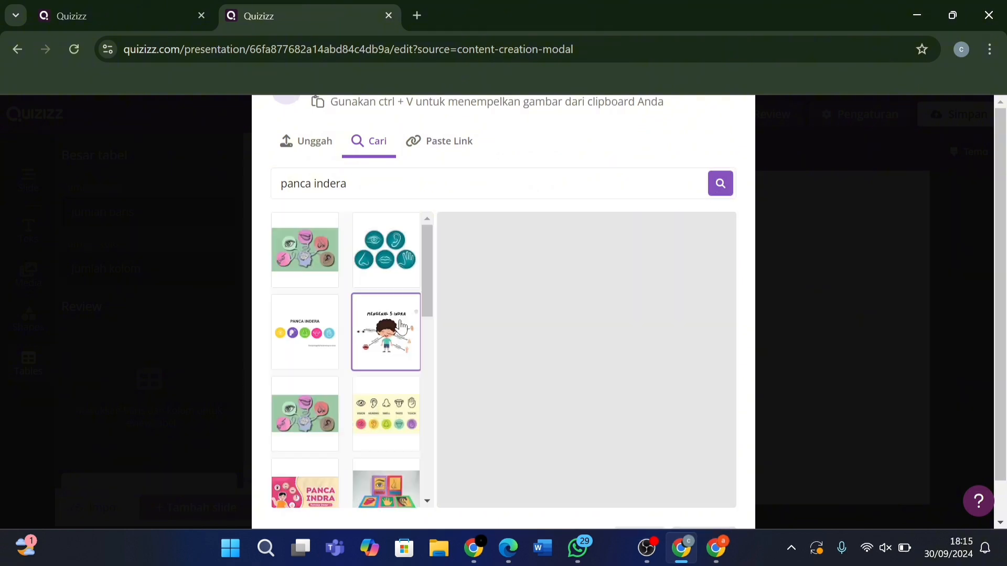
left_click(304, 486)
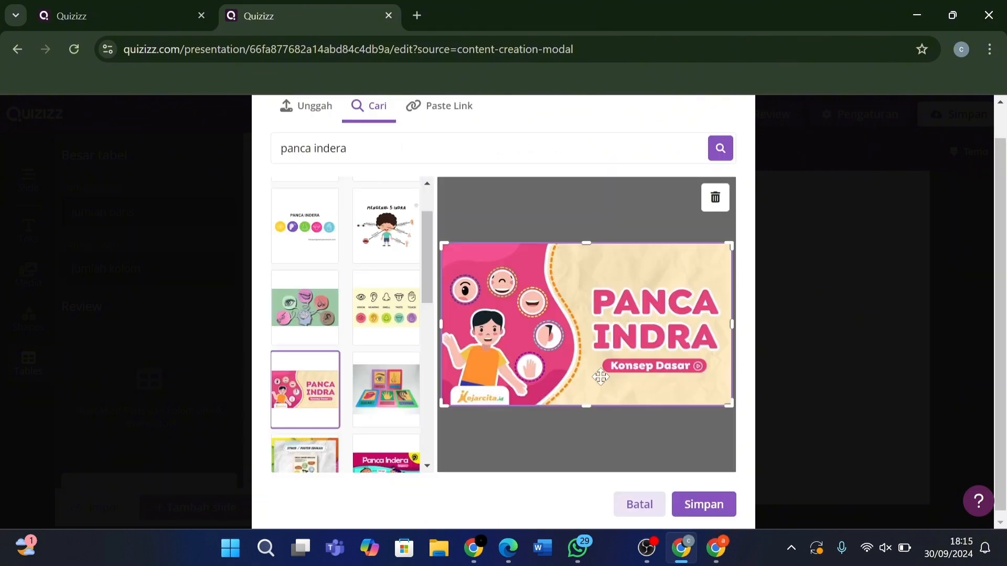
left_click(691, 502)
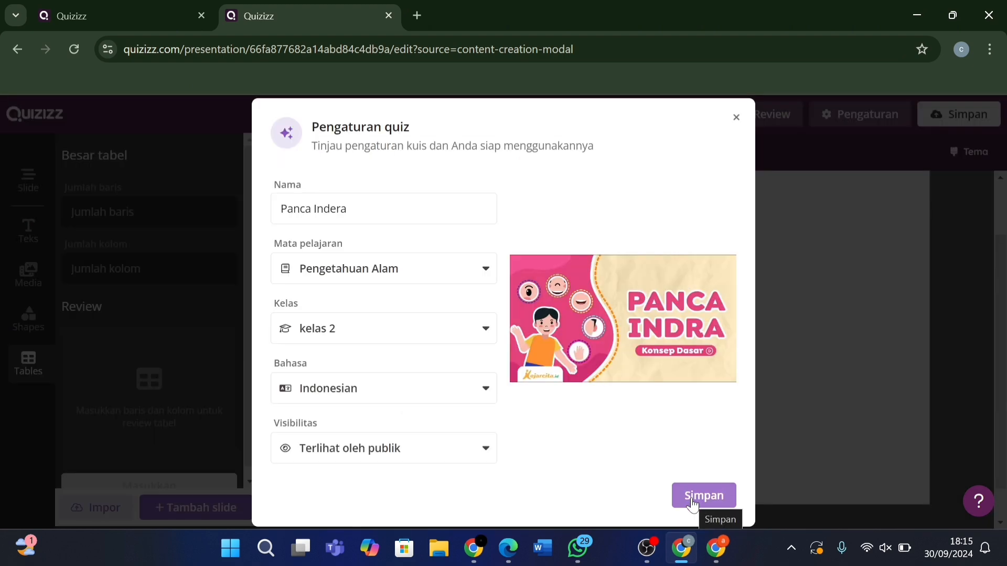
left_click(692, 501)
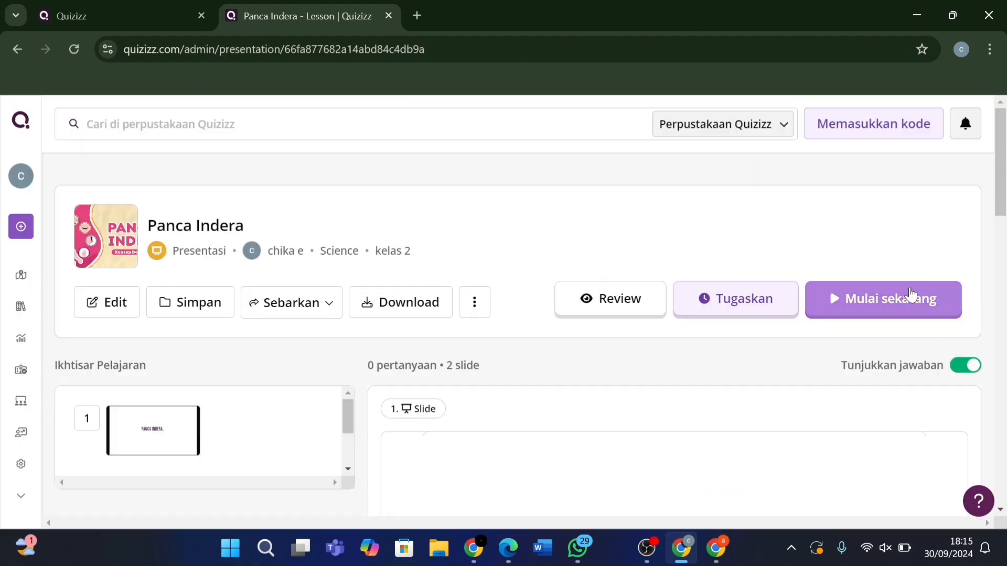
Start the Panca Indera presentation as a live session with Mulai sekarang and Presentasikan.
left_click(908, 299)
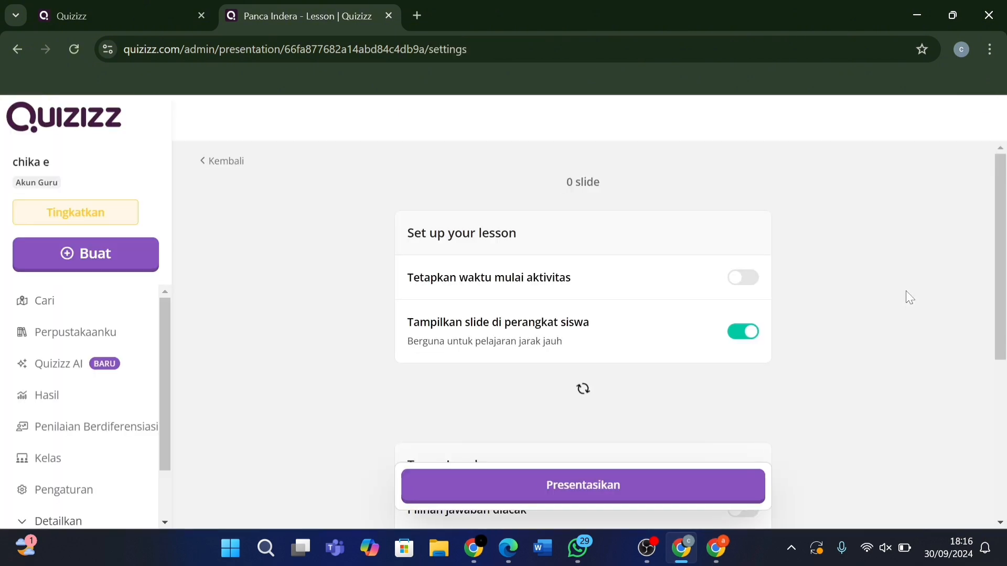
left_click(655, 493)
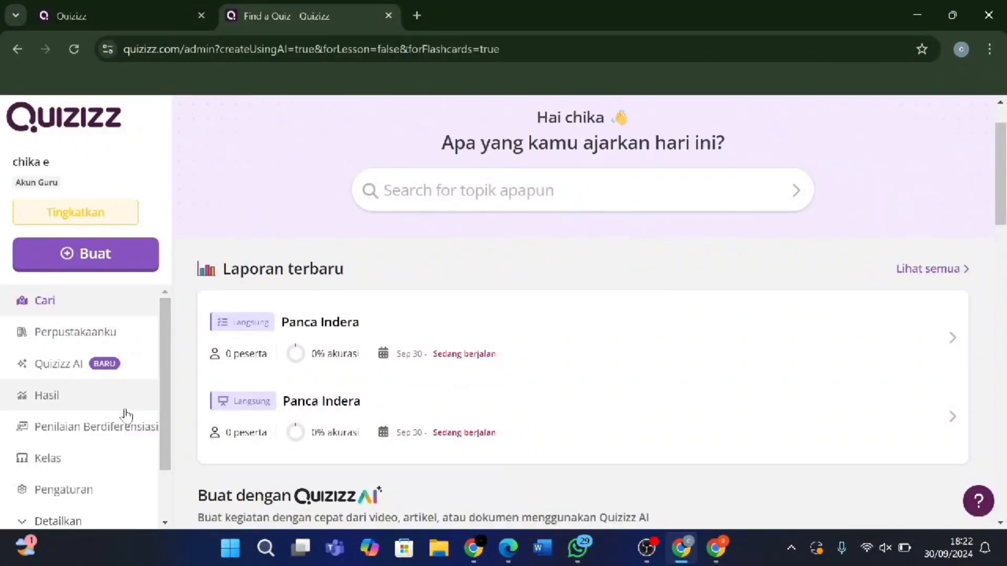
Open Perpustakaanku to show own creations: Published (1), Drafts (0).
scroll(126, 415, "down", 2)
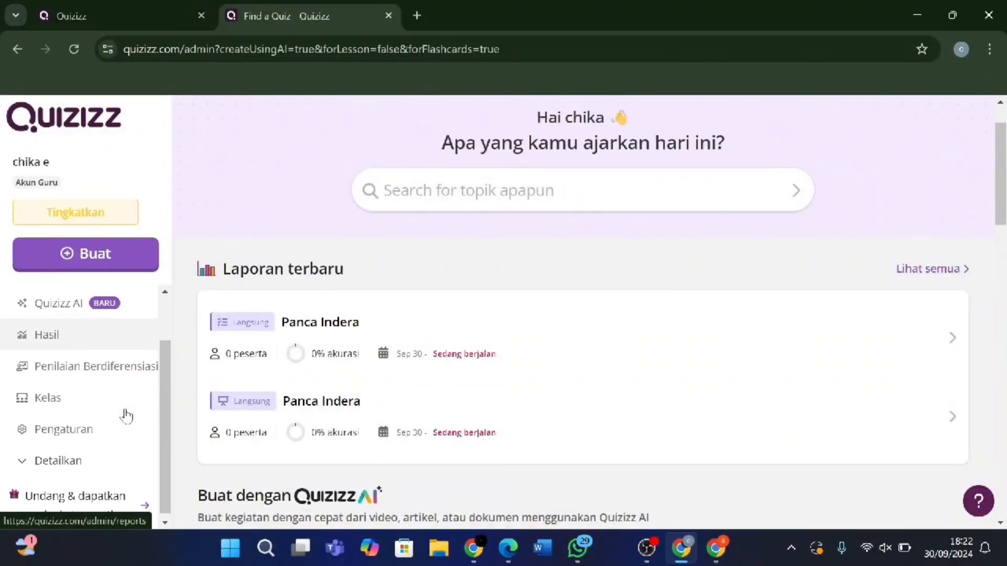
scroll(126, 416, "up", 2)
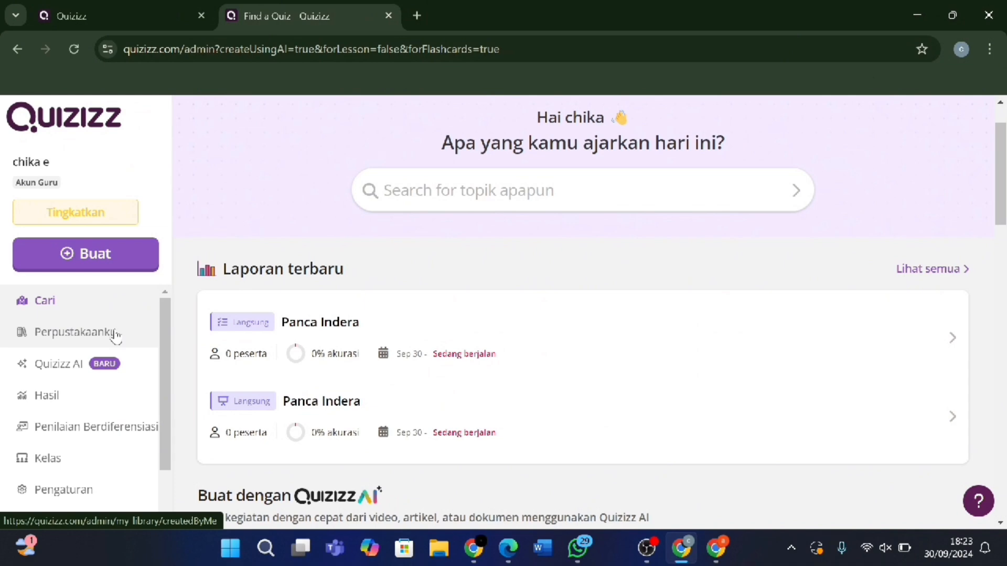
left_click(73, 334)
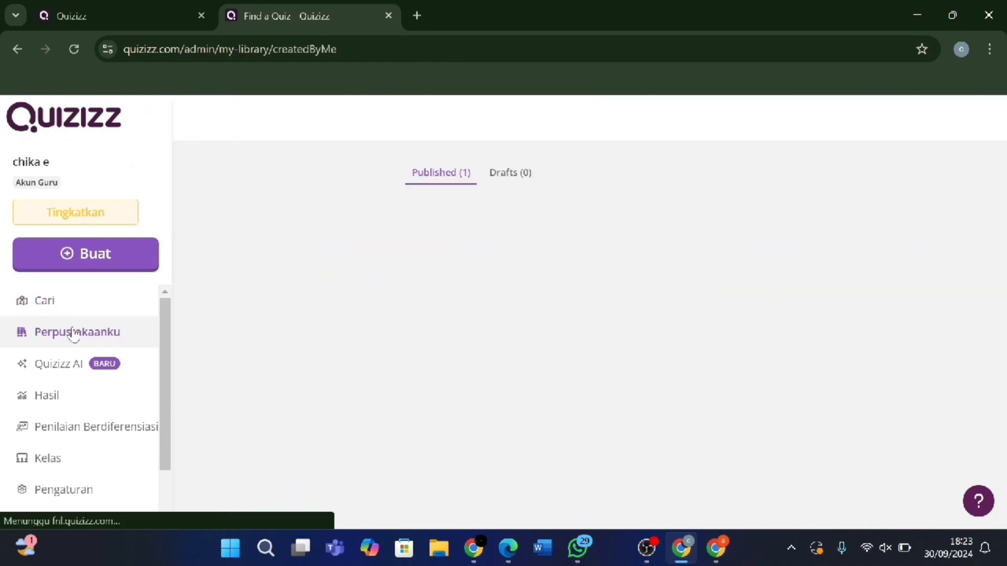